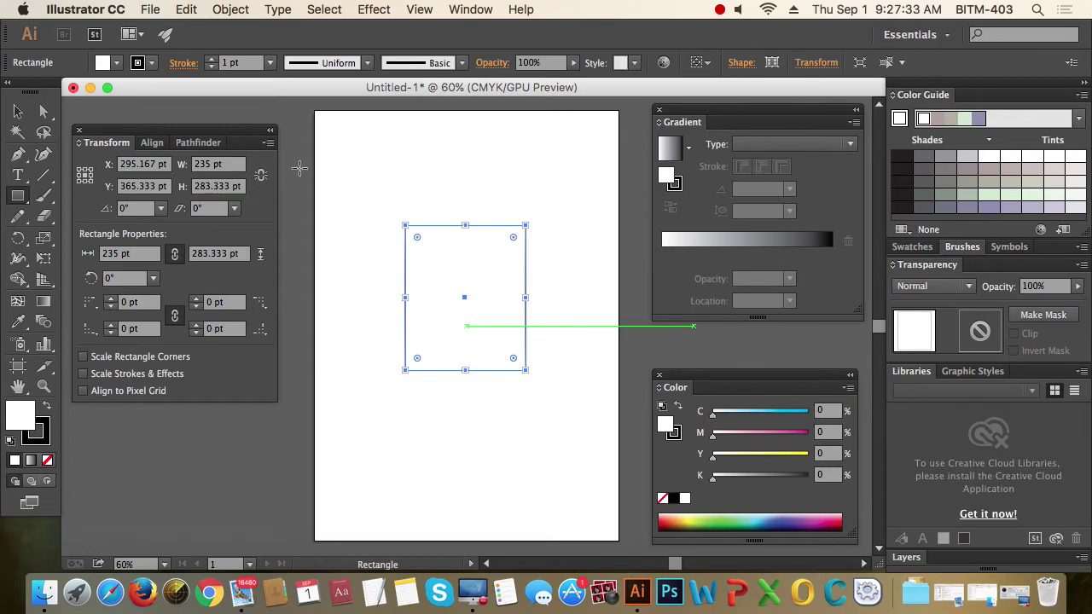
Deselect the rectangle with the Selection tool, collapse the Transform panel group, and close the floating Gradient and Color panels
click(18, 112)
click(418, 145)
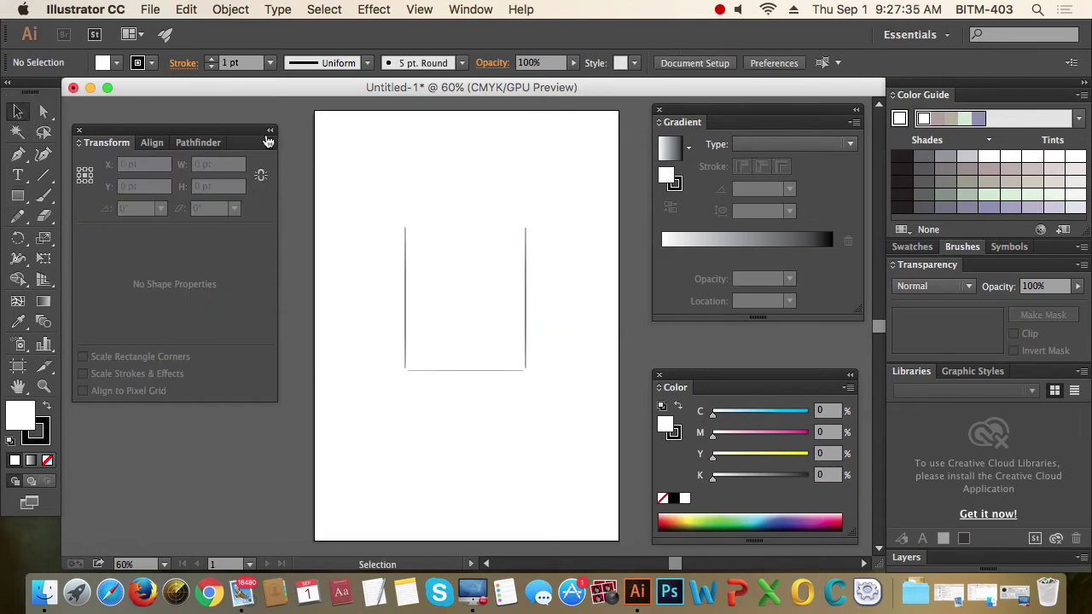
click(269, 129)
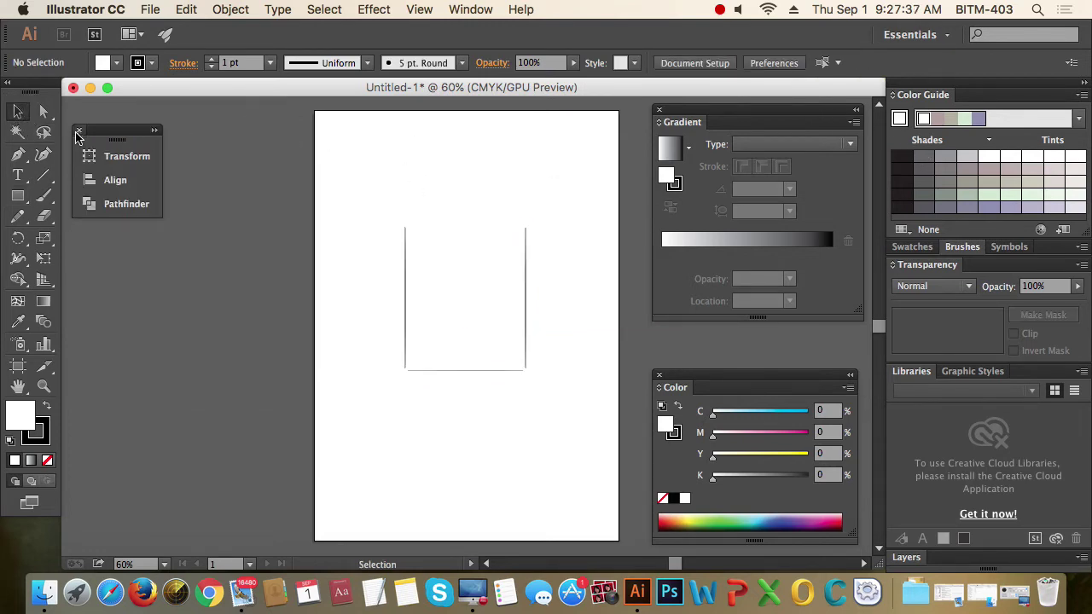
click(659, 110)
drag(755, 380, 746, 222)
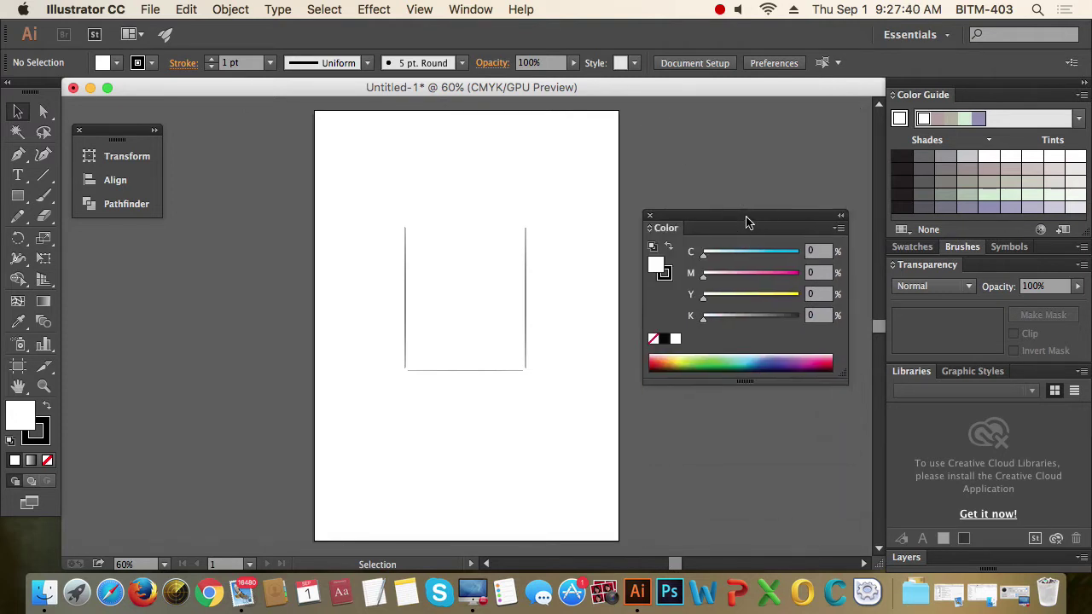
click(649, 215)
Swap the rectangle's fill and stroke to give it a black fill, remove its stroke, and deselect it
drag(370, 264, 446, 305)
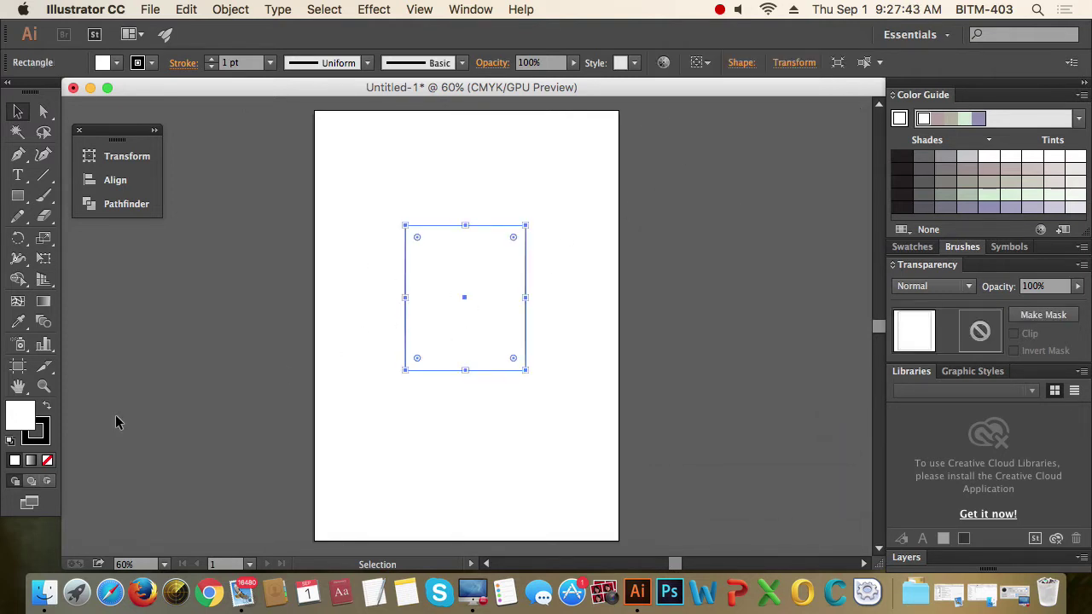
click(48, 408)
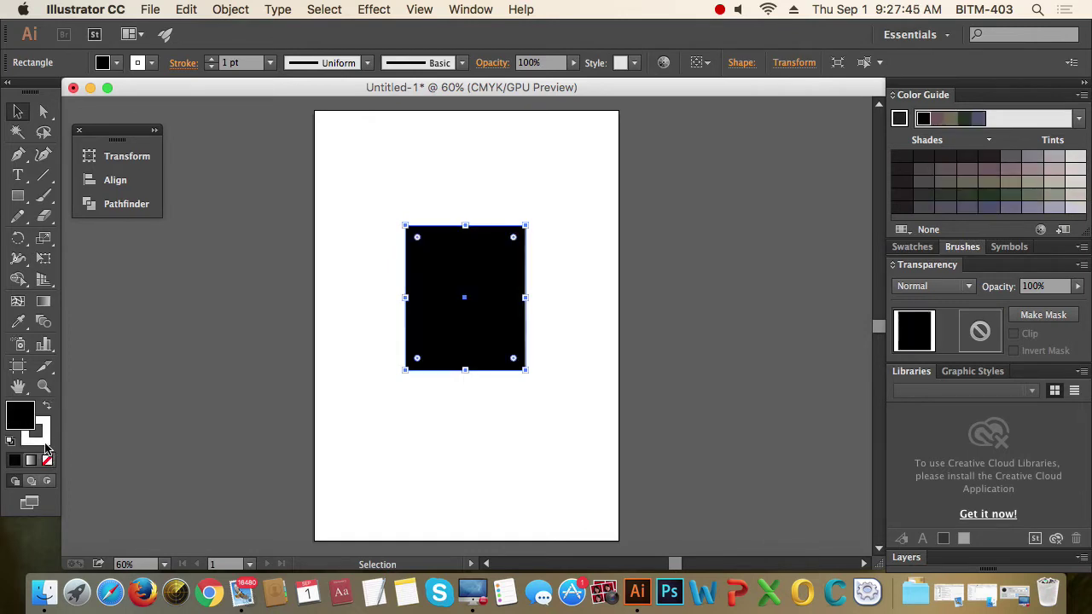
click(30, 411)
click(285, 370)
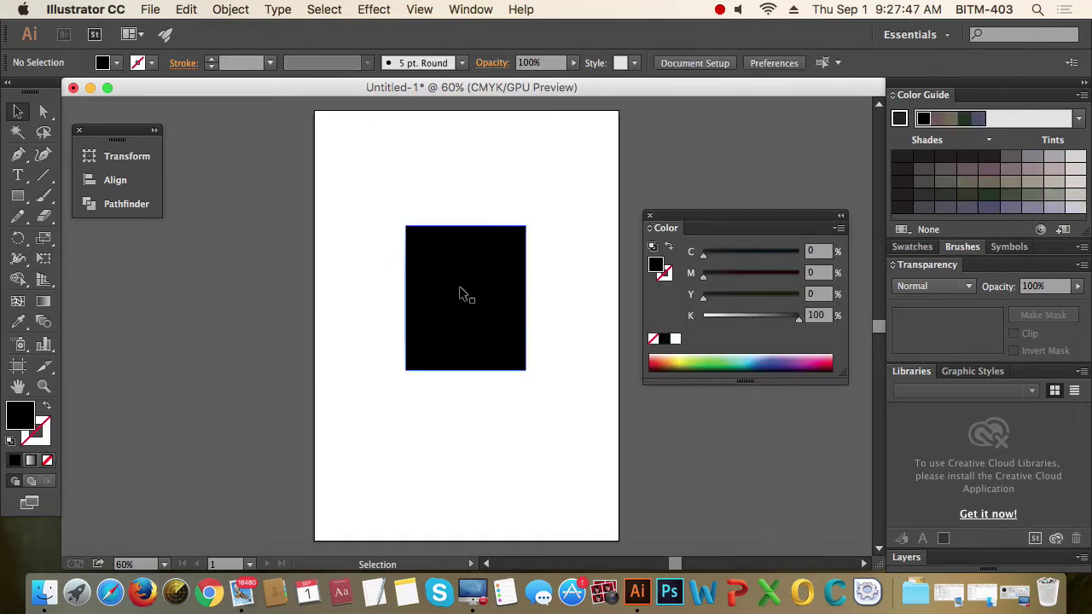
Move the rectangle slightly up, and dock the Color panel as an icon beside the Color Guide panel group
drag(461, 293, 465, 271)
drag(796, 215, 798, 195)
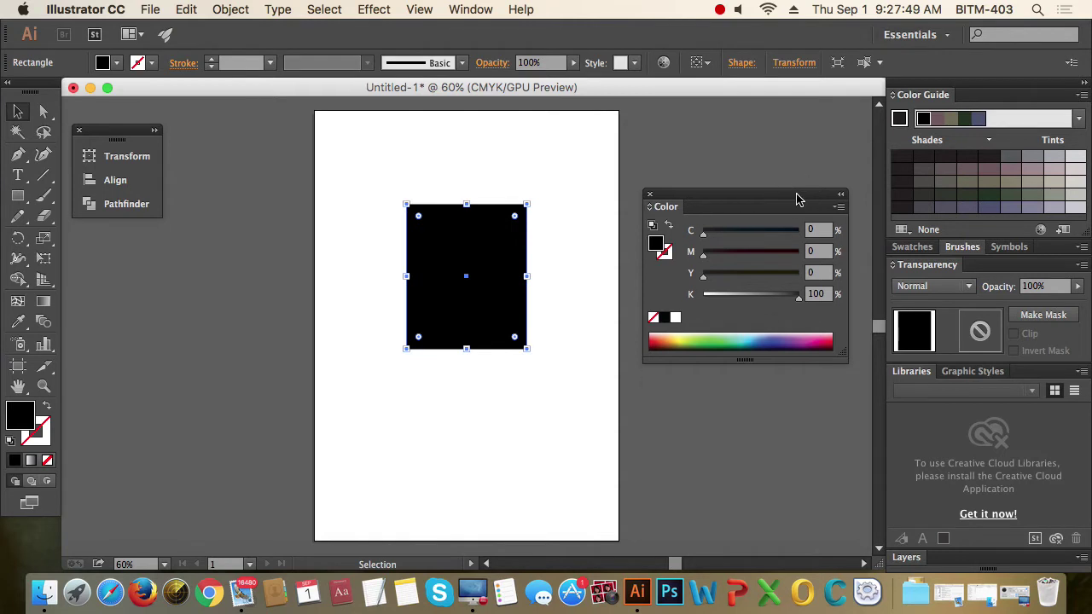
click(840, 198)
drag(656, 213, 868, 141)
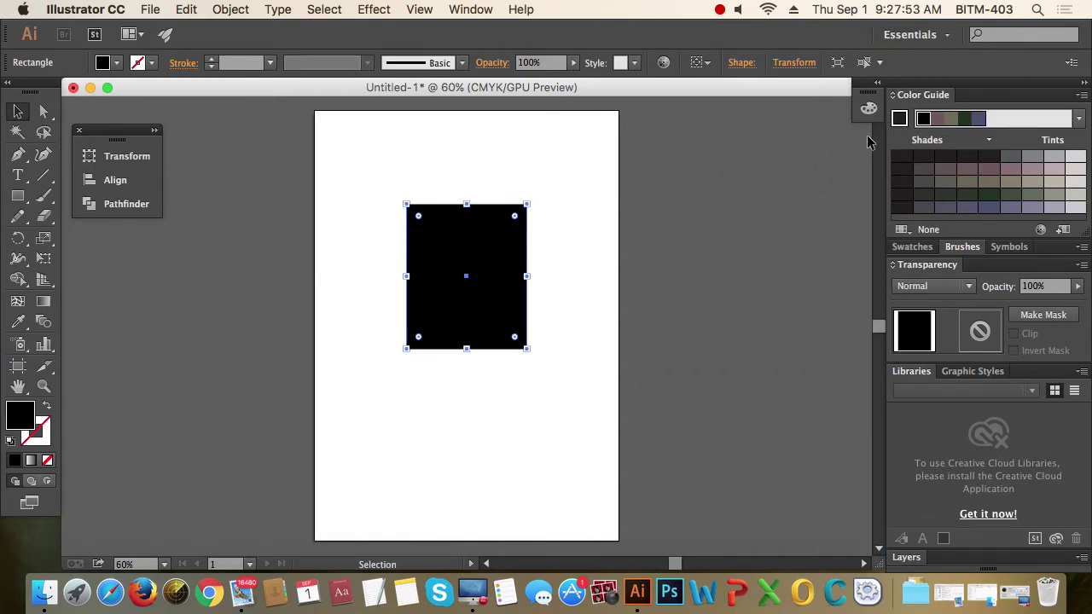
Move the black rectangle slightly up and to the right on the artboard, leaving it selected
click(528, 247)
drag(510, 254, 514, 234)
click(566, 249)
click(508, 240)
click(570, 226)
click(514, 260)
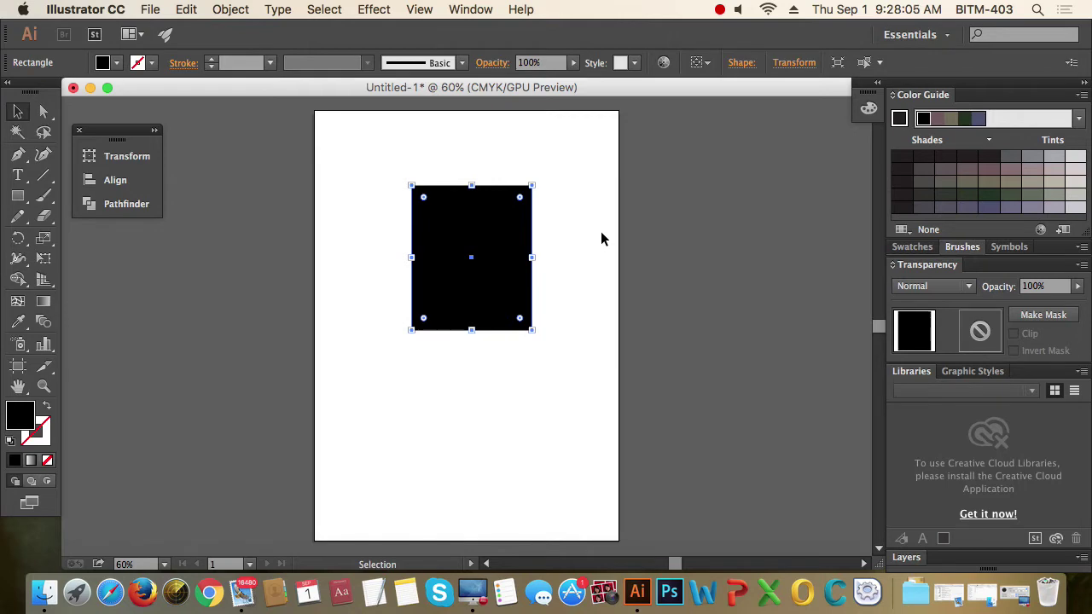
Delete the selected rectangle with the Clear command and undo the deletion
click(187, 9)
mouse_move(210, 10)
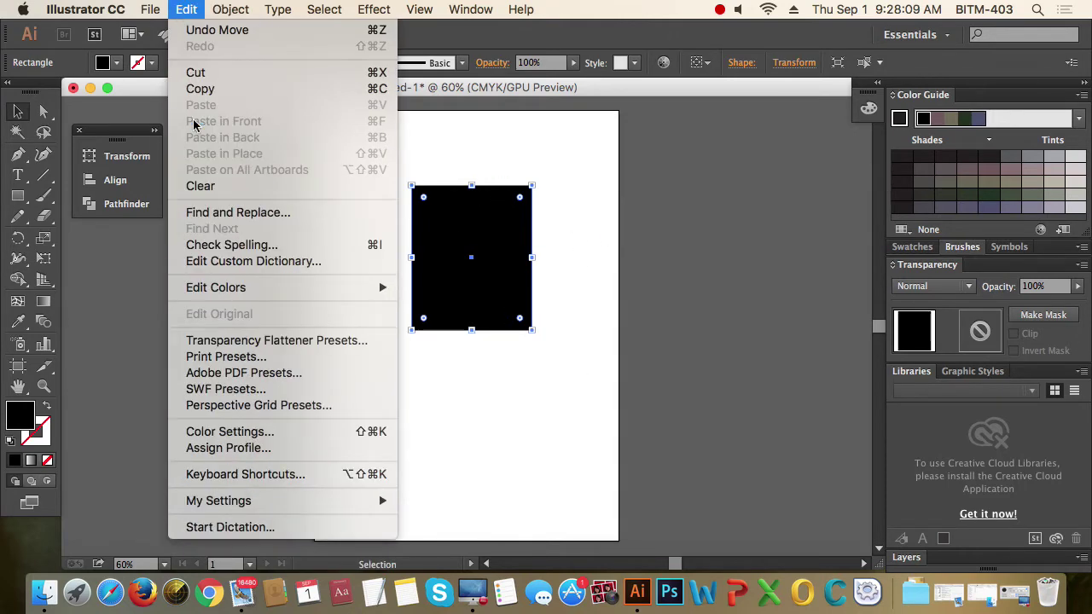
click(206, 186)
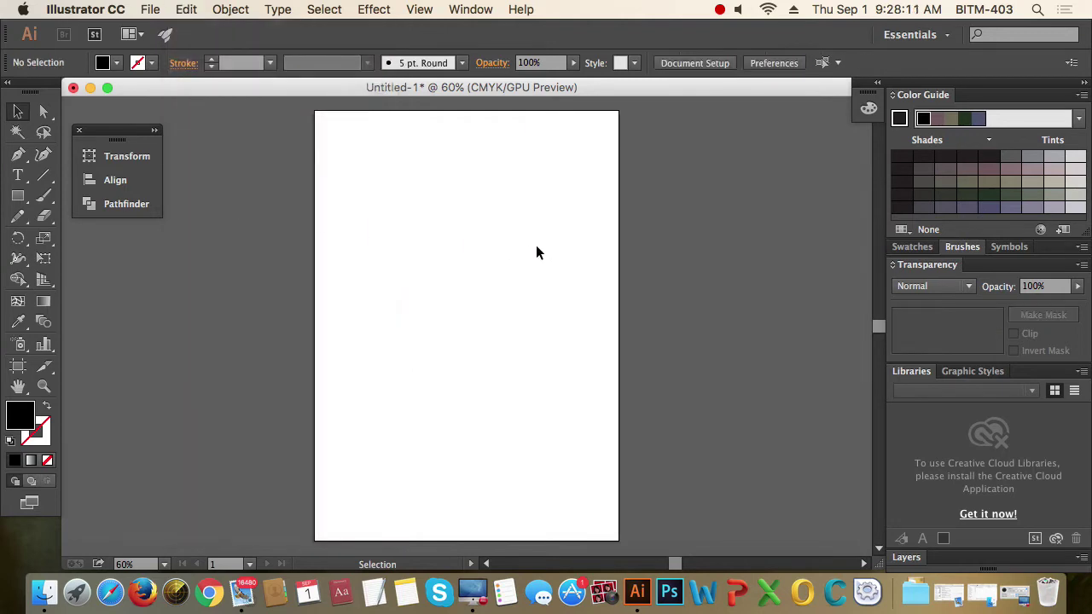
key(cmd+z)
Select and deselect the black rectangle several times with the Selection tool
click(548, 246)
click(471, 248)
click(563, 232)
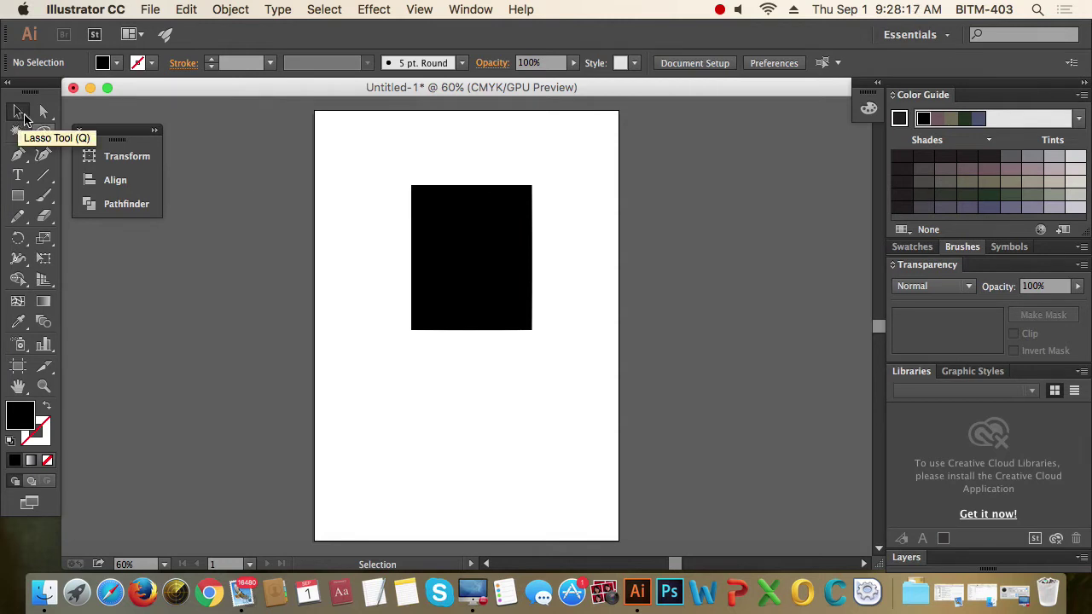
click(509, 253)
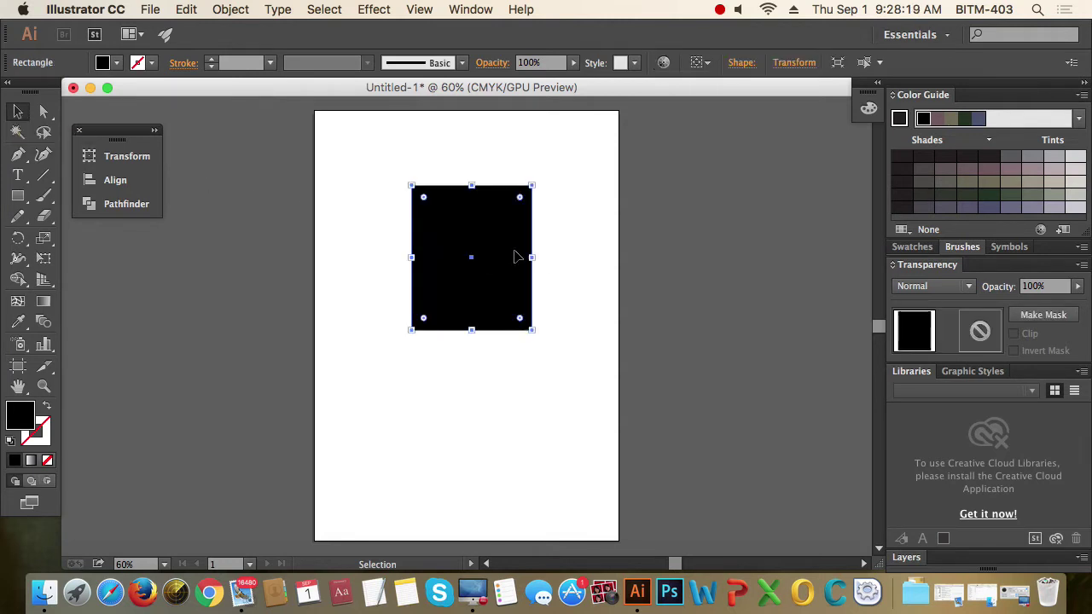
click(587, 227)
click(519, 231)
shift+click(509, 230)
click(512, 230)
click(588, 228)
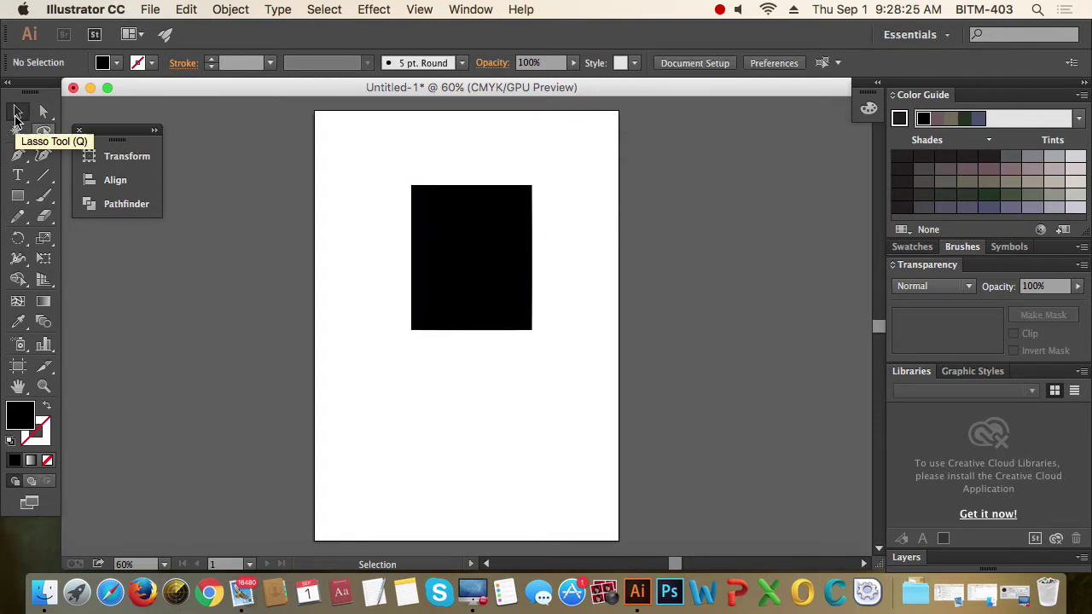
click(480, 214)
click(565, 207)
Move the black rectangle closer to the artboard's top edge and deselect it
drag(520, 236, 489, 204)
click(499, 180)
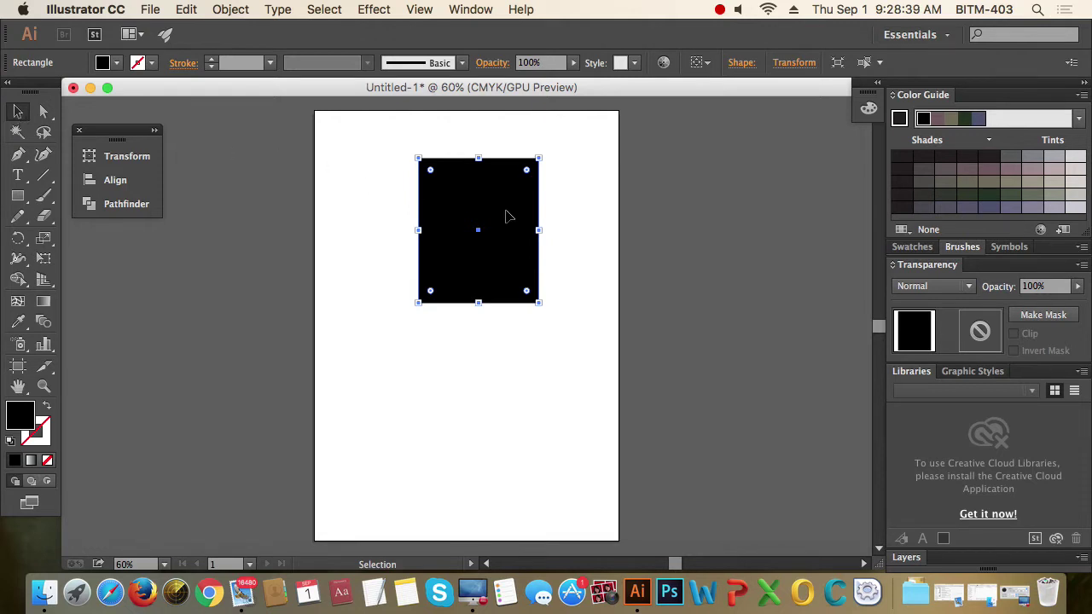
click(641, 220)
click(512, 214)
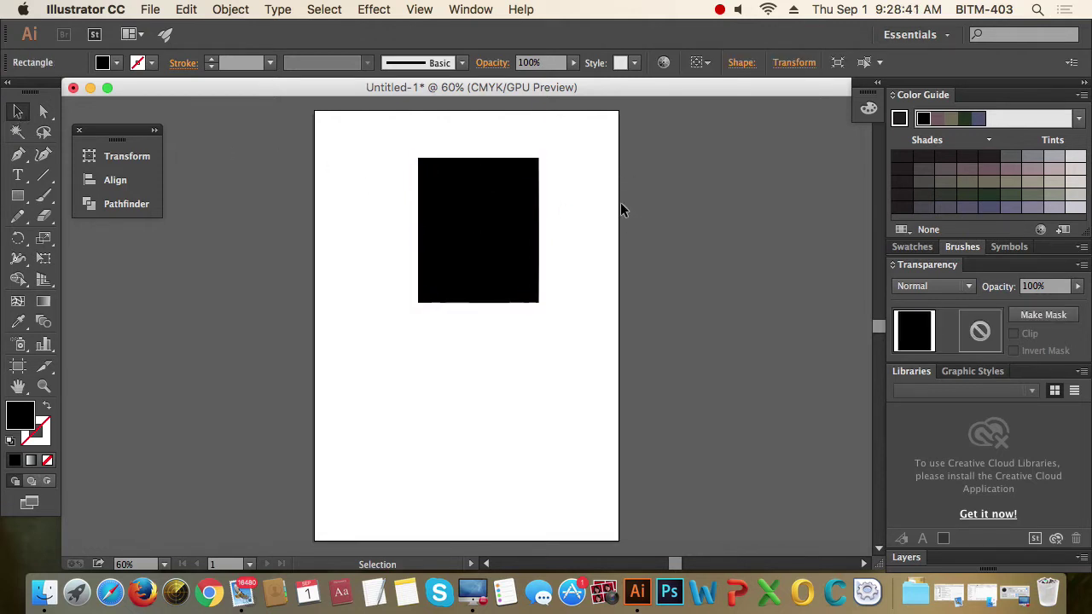
click(620, 210)
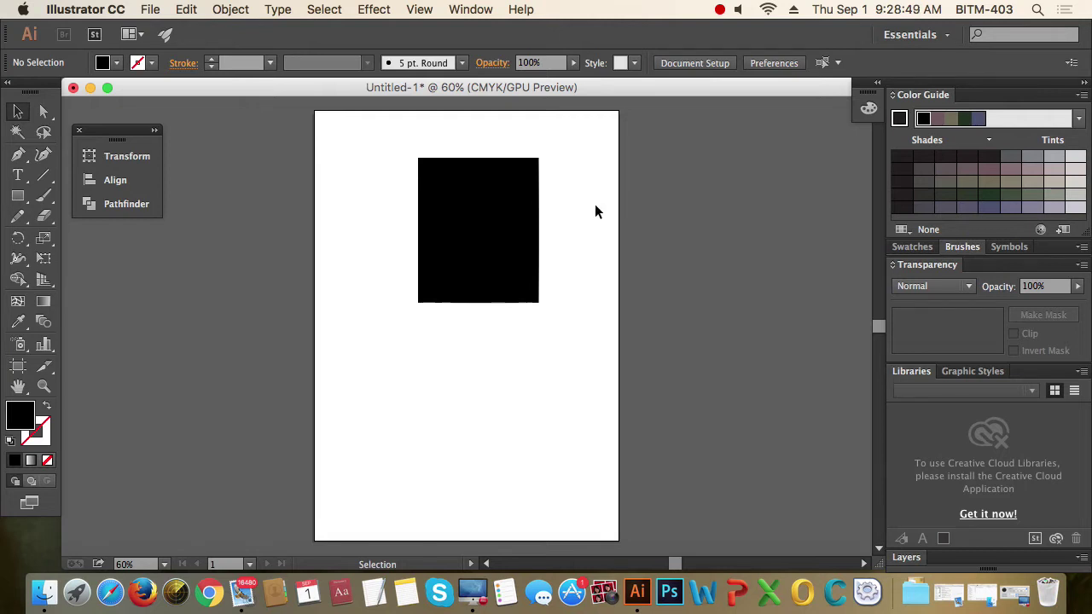
Shorten the rectangle by raising its bottom edge, and place it near the middle of the artboard's upper half
drag(469, 207, 378, 170)
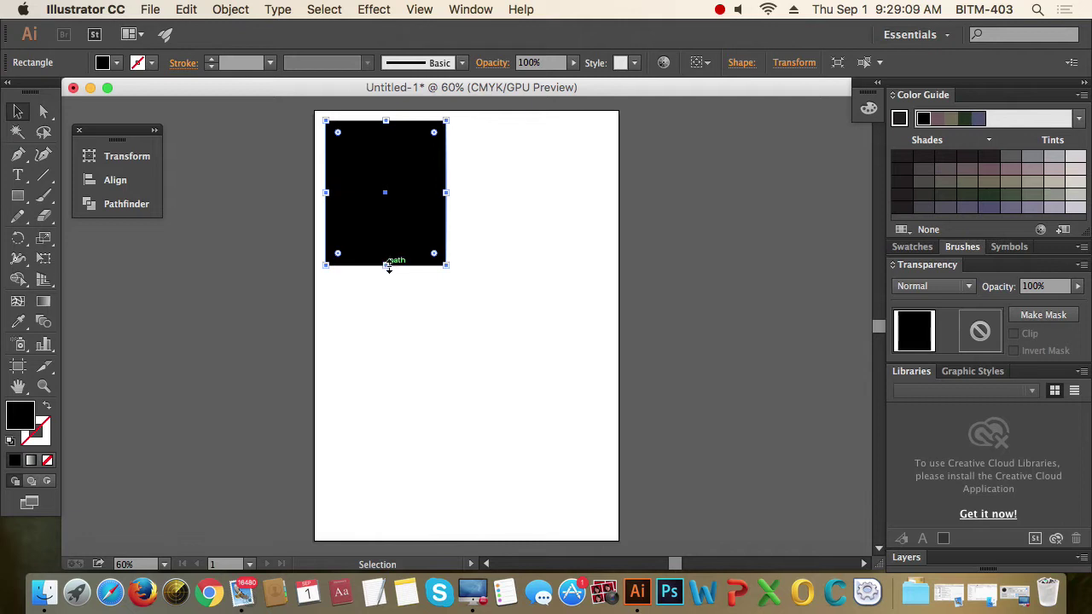
drag(385, 264, 390, 212)
click(459, 177)
click(426, 170)
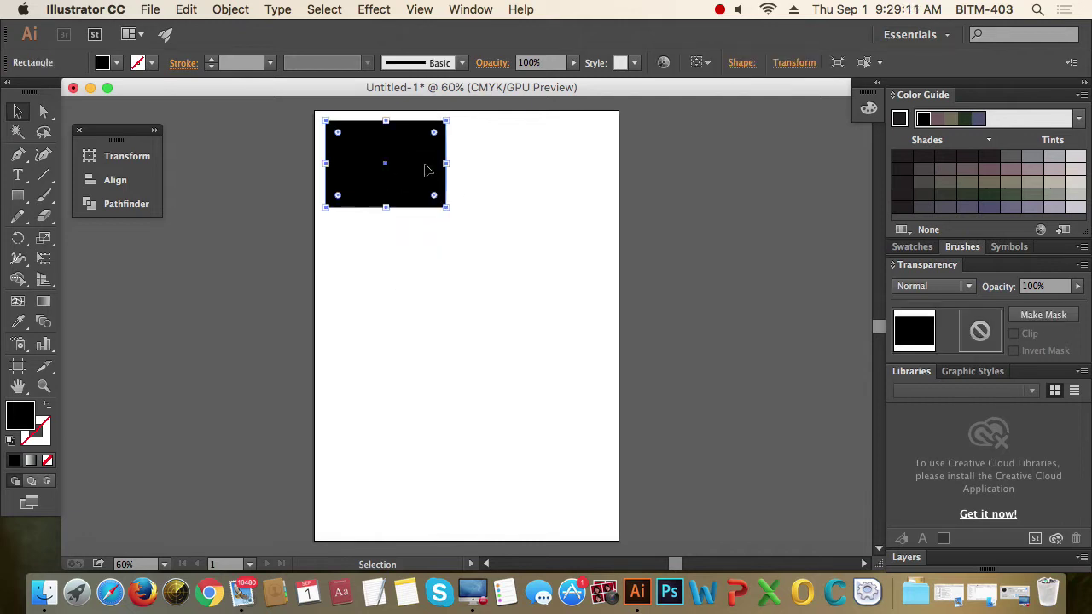
drag(406, 152, 475, 244)
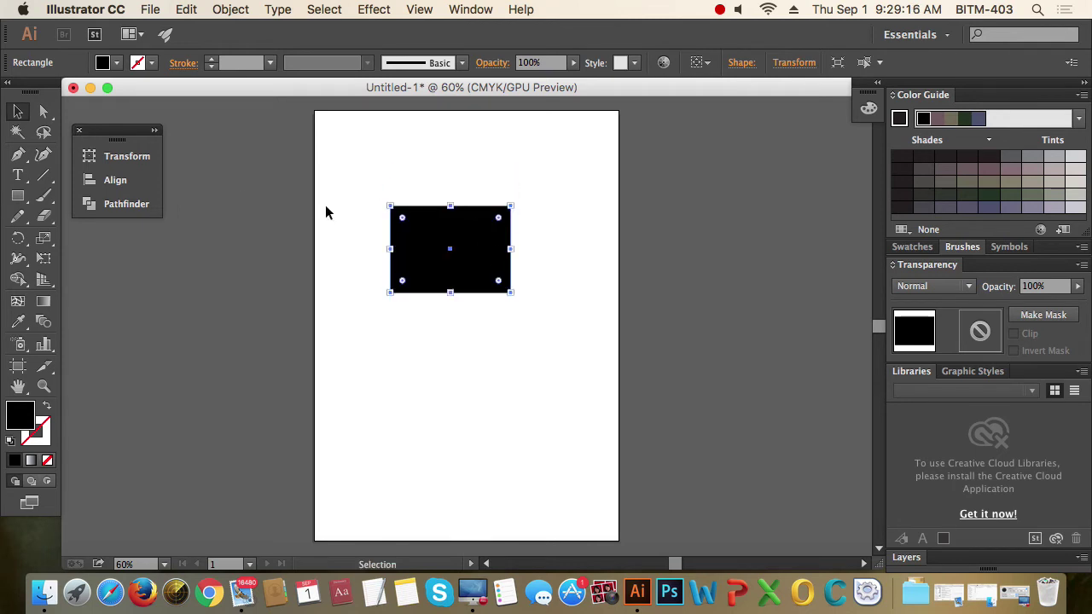
Move the whole rectangle to the right and slightly up with the Direct Selection tool, and deselect it
click(43, 112)
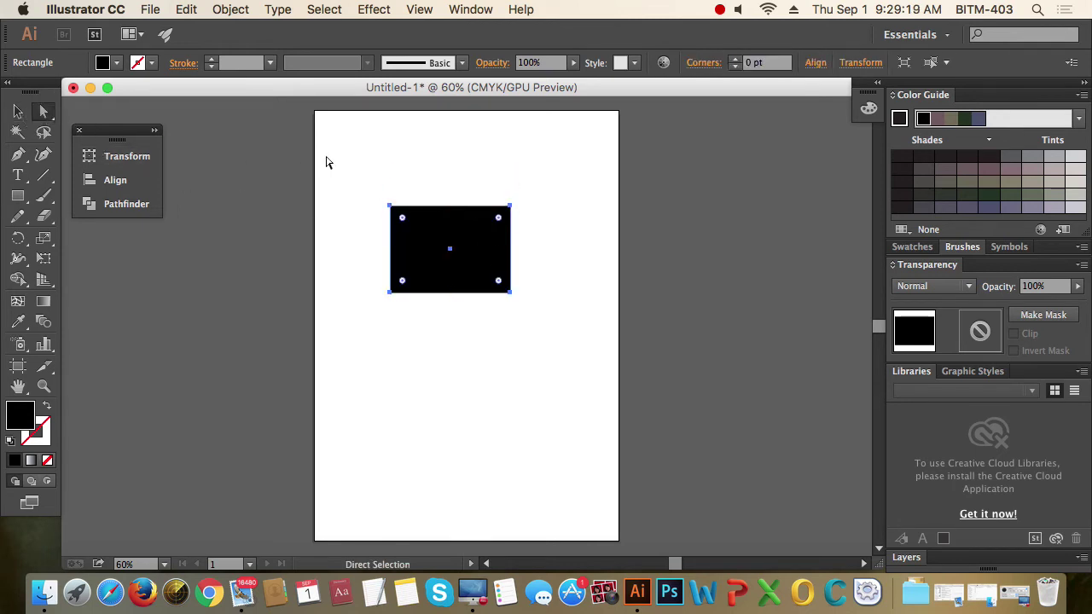
click(487, 170)
drag(474, 226, 517, 229)
click(588, 236)
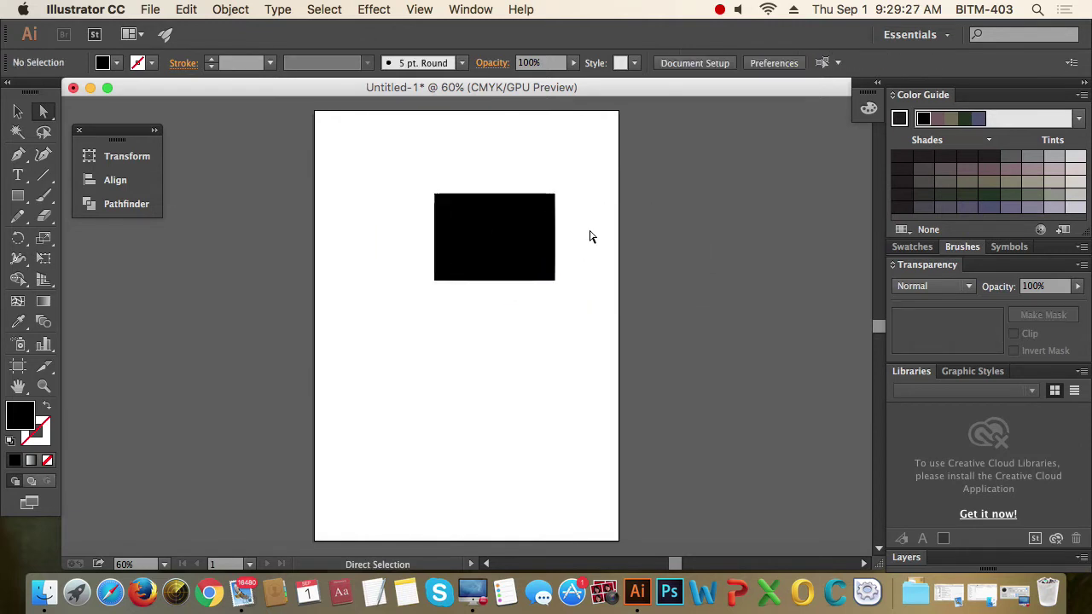
Reshape the rectangle by moving only its bottom-left anchor point down and to the right with the Direct Selection tool
drag(545, 176, 576, 215)
click(554, 280)
drag(405, 316, 452, 256)
drag(435, 281, 465, 330)
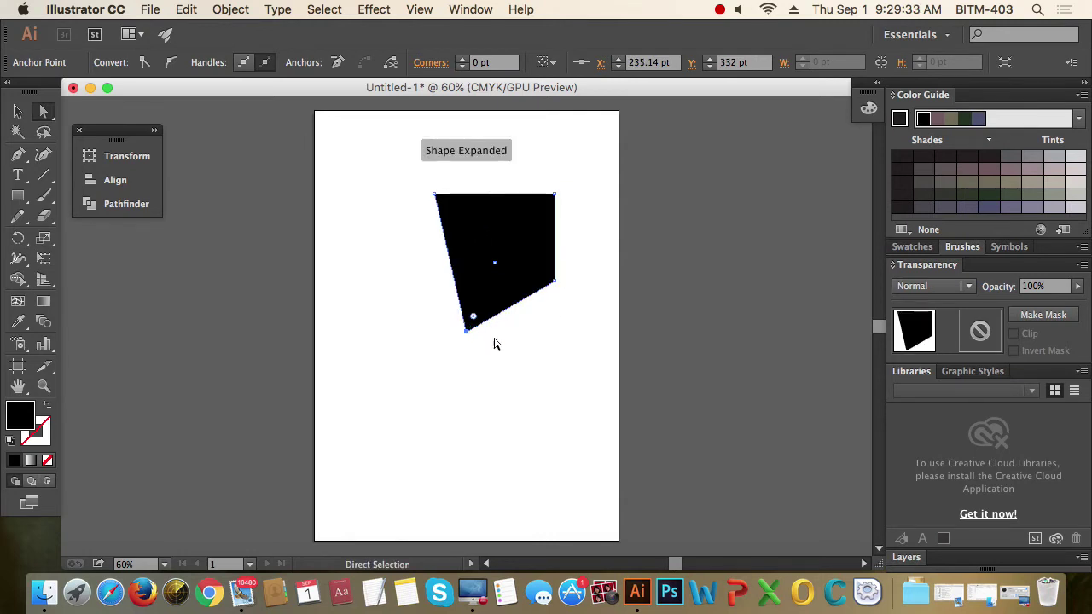
click(526, 344)
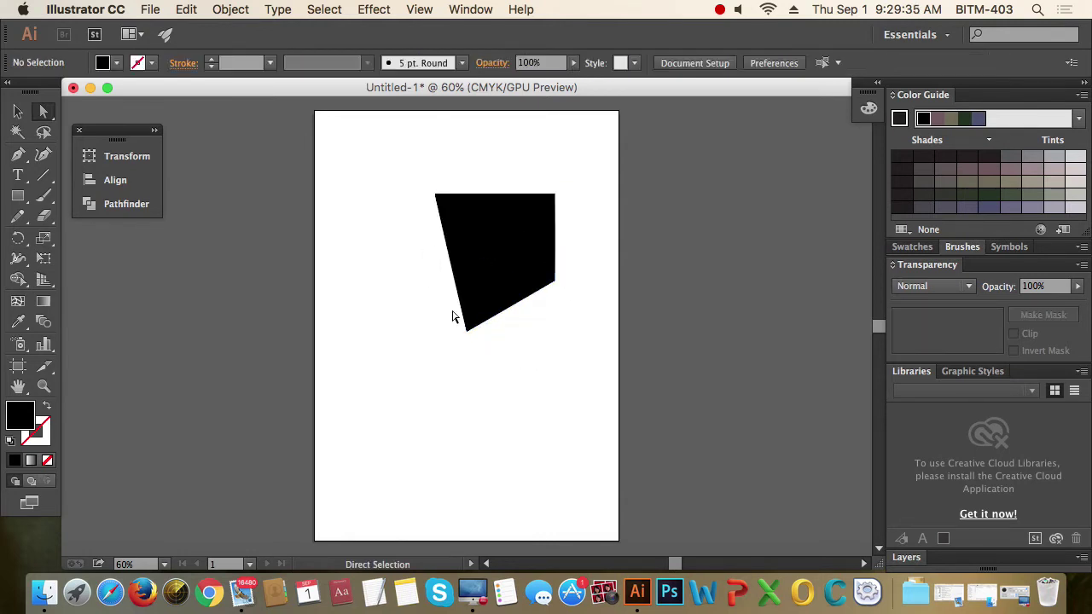
Select individual anchor points of the reshaped black polygon with the Direct Selection tool, and deselect them
drag(546, 367, 426, 290)
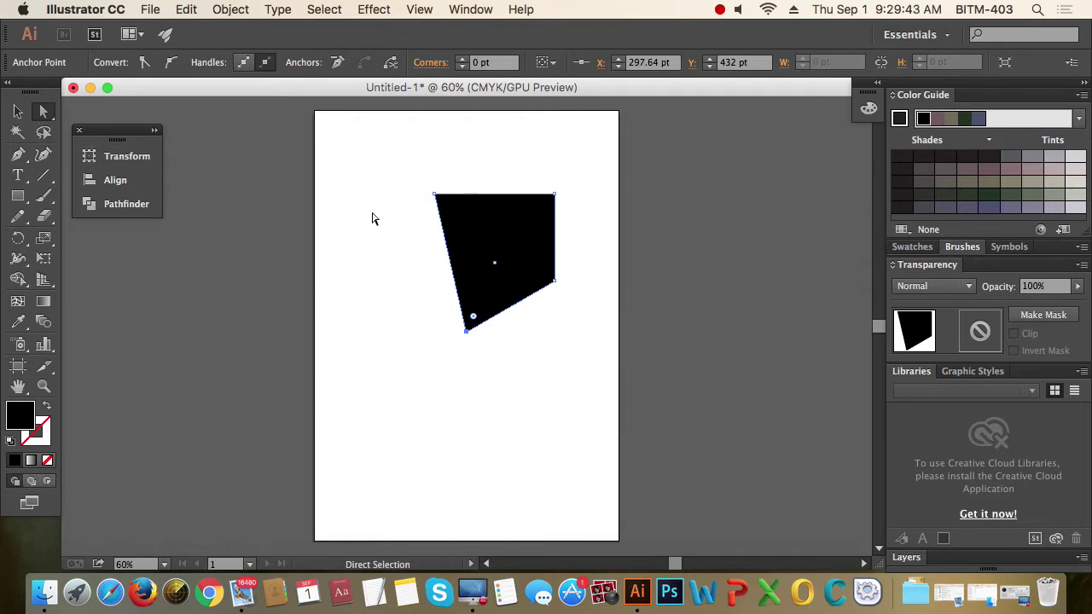
click(422, 213)
click(436, 195)
click(480, 179)
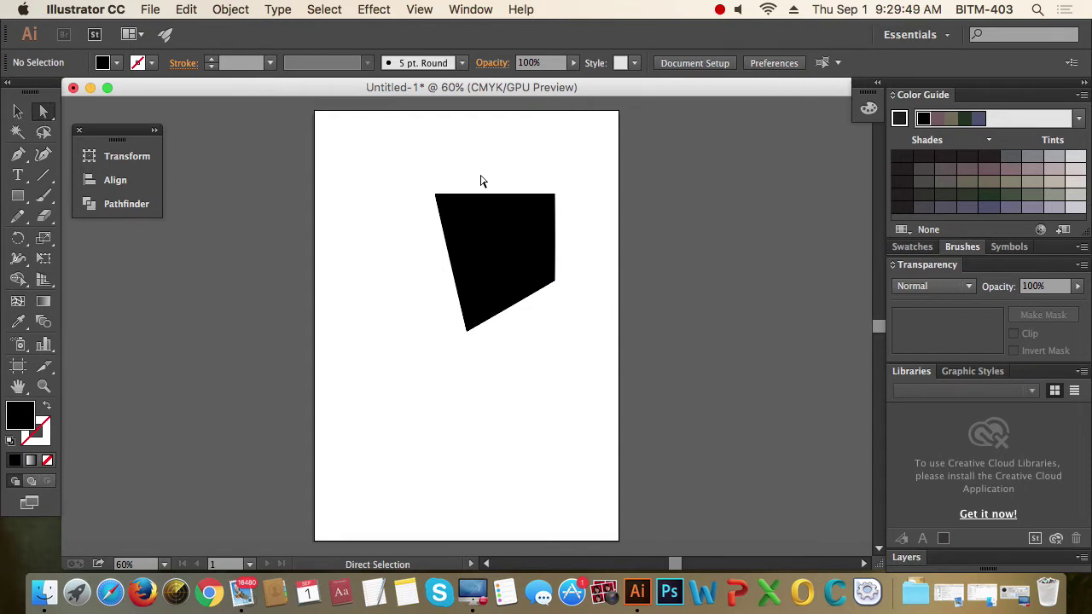
click(469, 333)
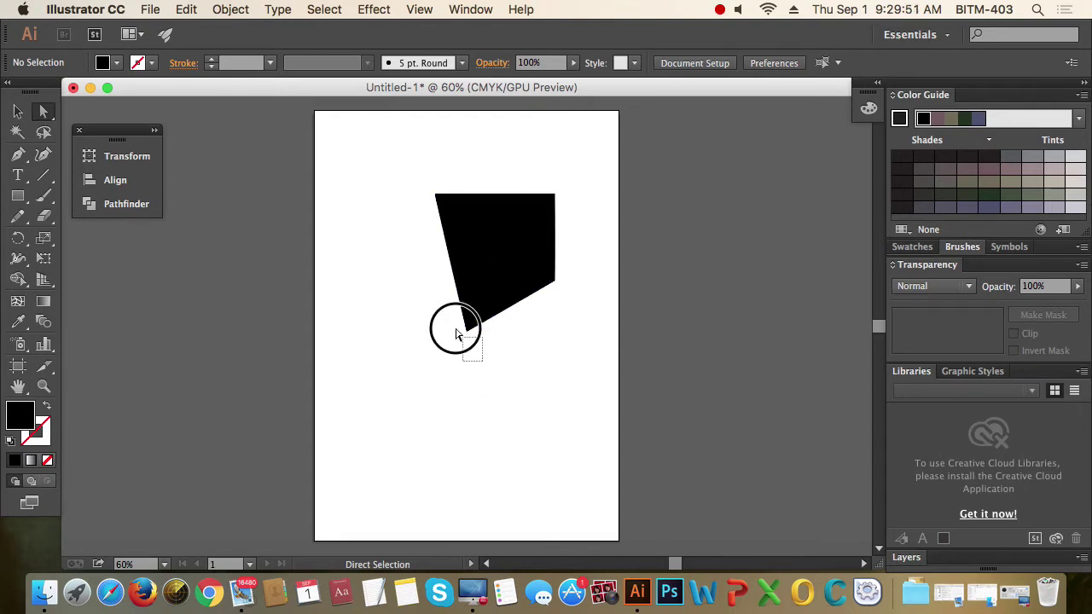
click(475, 332)
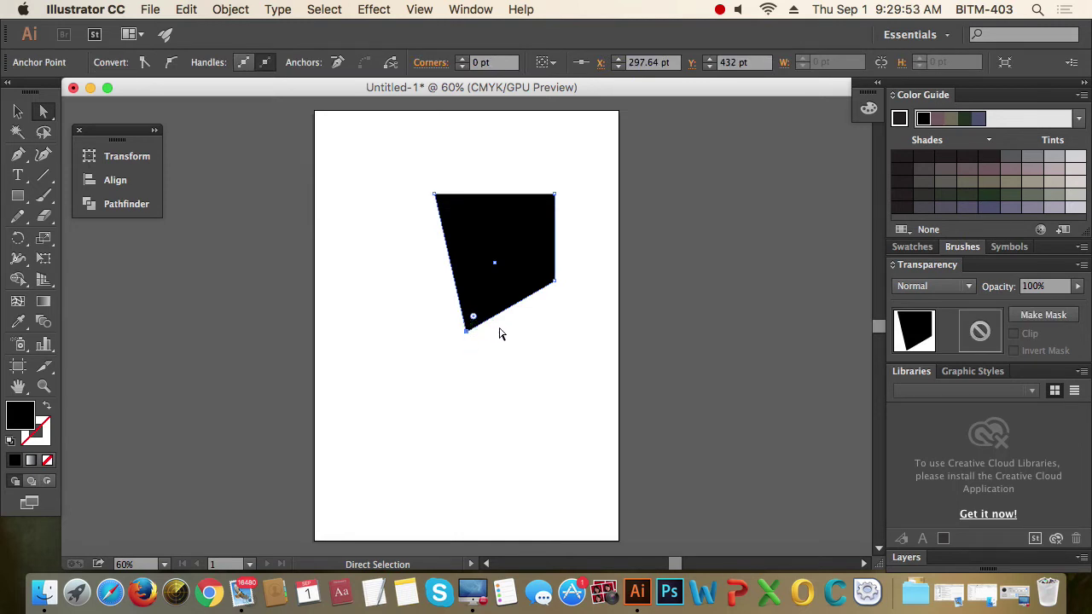
click(604, 269)
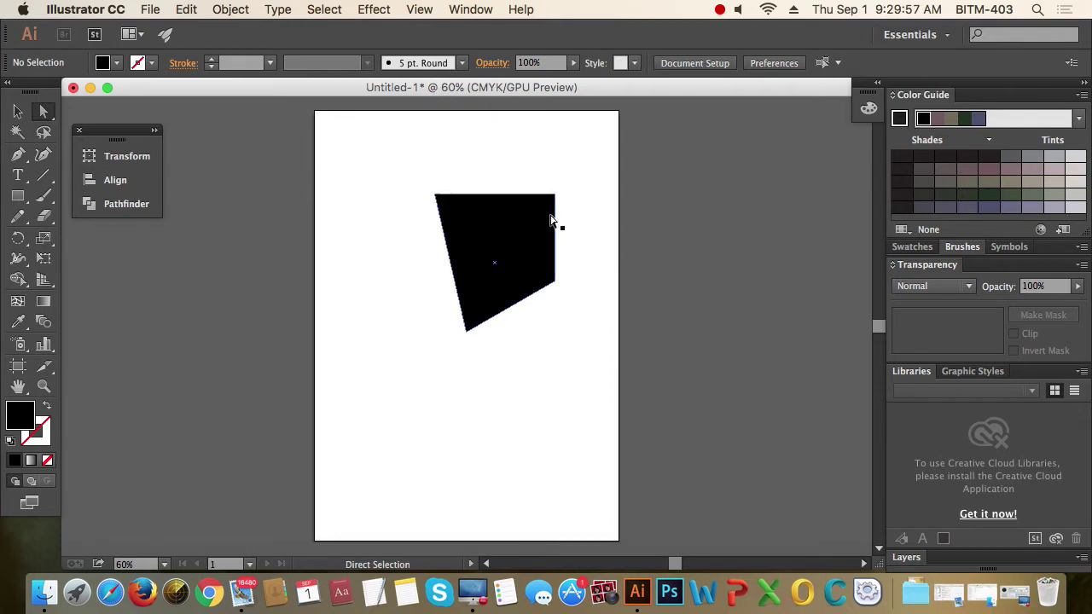
Move the black polygon off the artboard onto the canvas to its left with the Selection tool, and deselect it
key(v)
drag(523, 232, 245, 300)
click(401, 254)
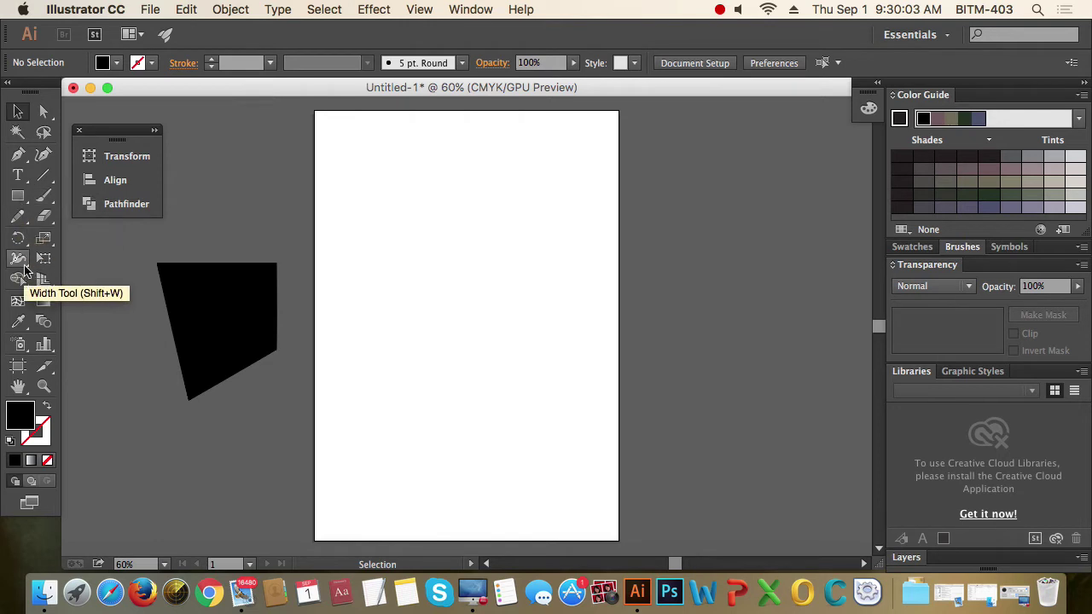
Draw a horizontal straight path with the Pen tool from about X 128 pt to X 341 pt at Y 162 pt
key(p)
click(379, 193)
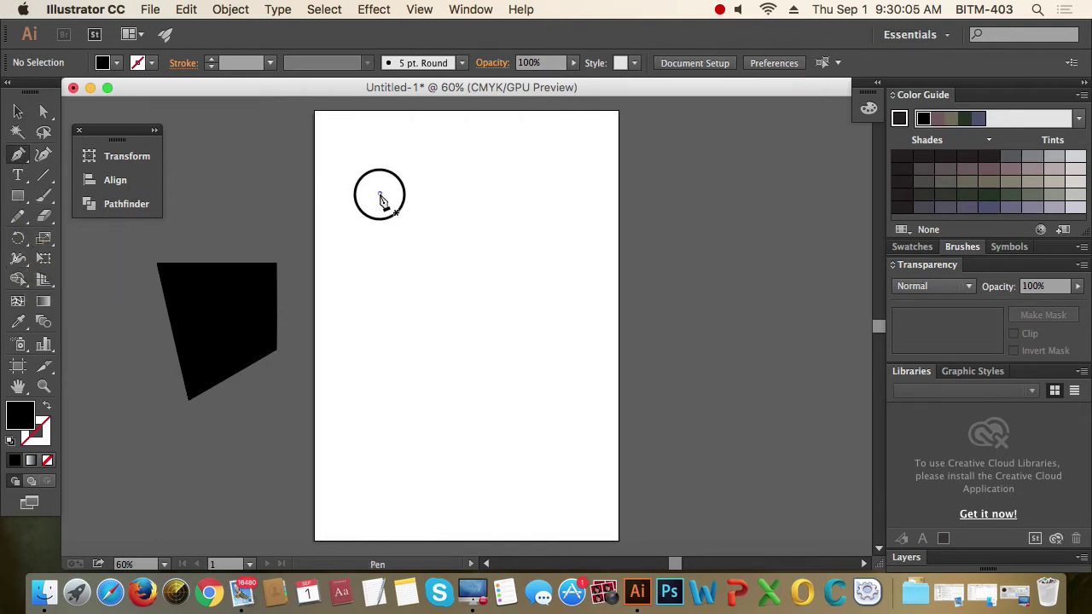
click(488, 192)
click(21, 115)
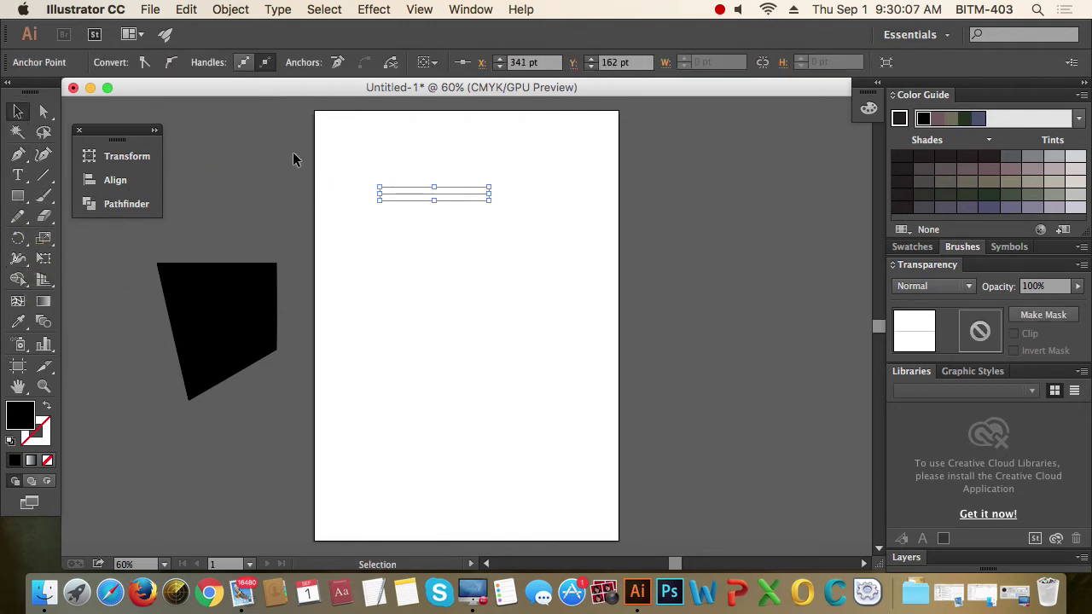
Swap the line's fill and stroke to give it a black 1 pt stroke and no fill, and reselect the line
click(390, 182)
click(392, 193)
click(47, 407)
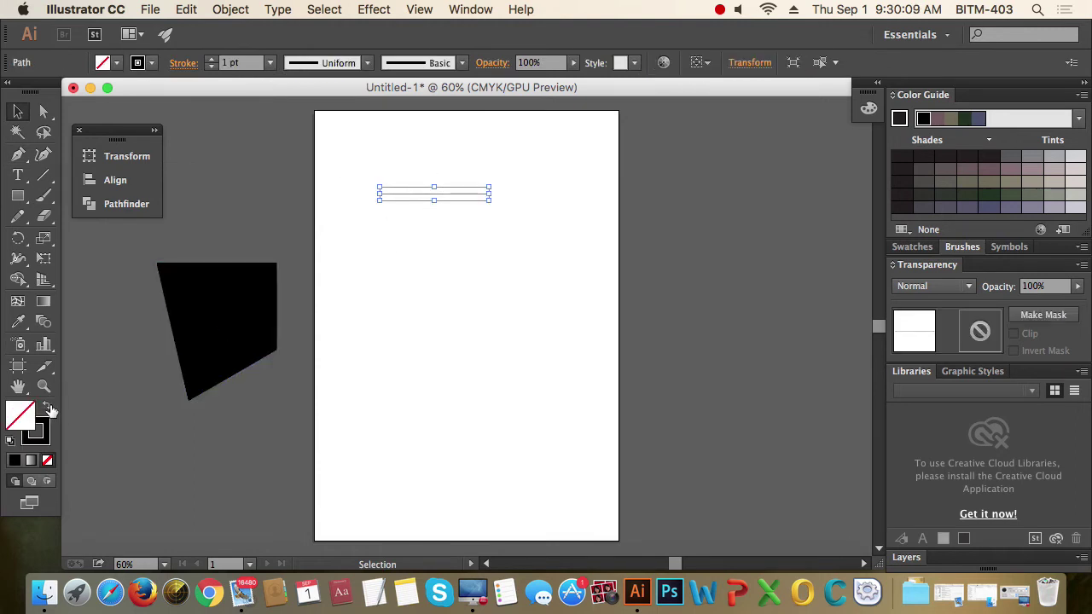
click(451, 241)
scroll(425, 173, up, 5)
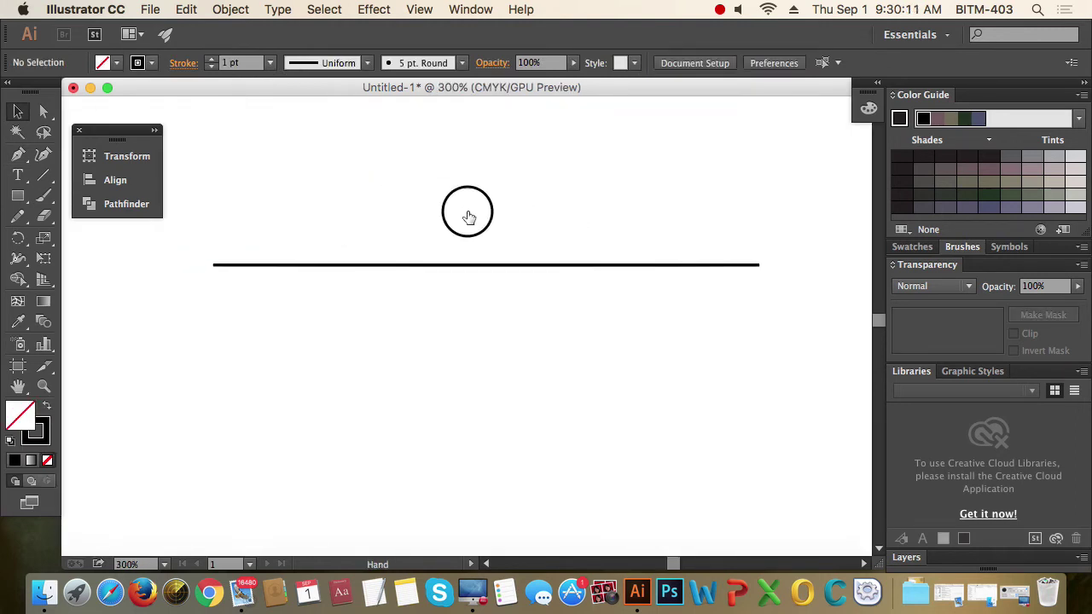
drag(540, 208, 474, 321)
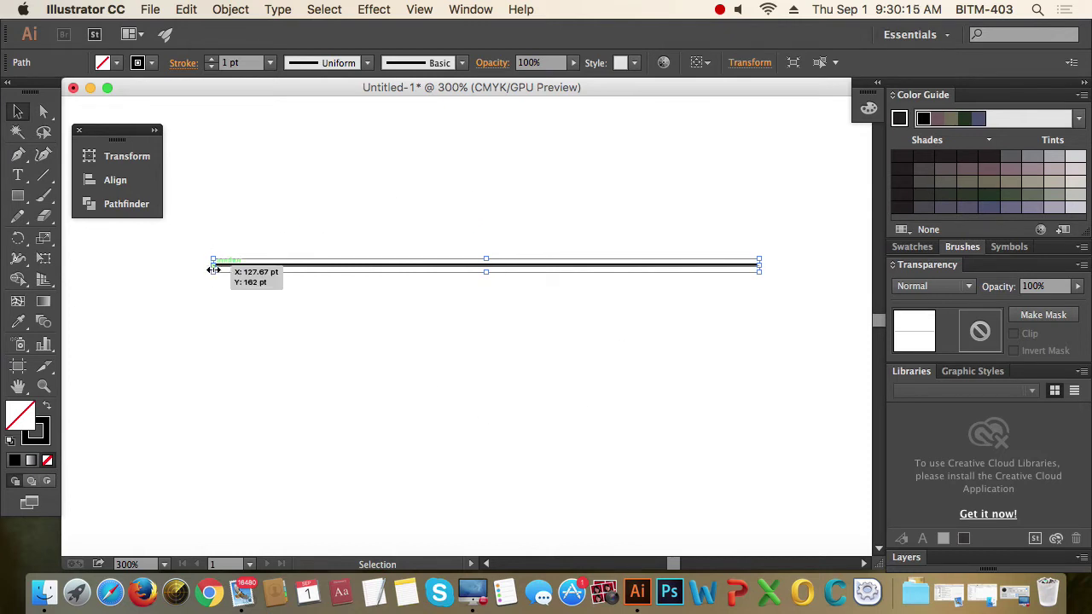
Examine the horizontal line's end anchor point and path up close, and its placement on the artboard
scroll(214, 266, up, 10)
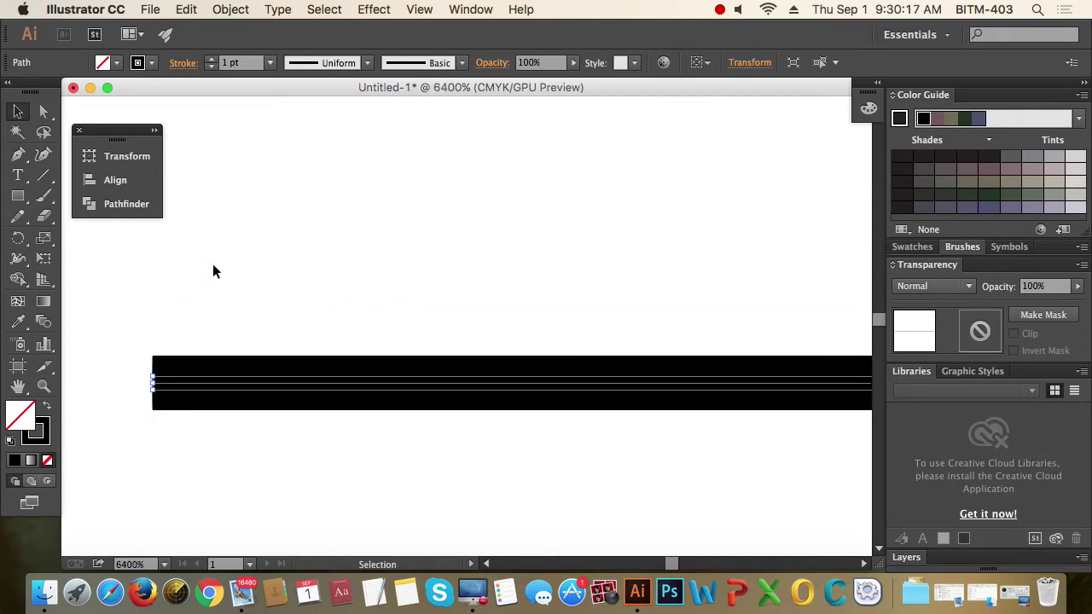
scroll(212, 271, left, 5)
scroll(213, 271, down, 3)
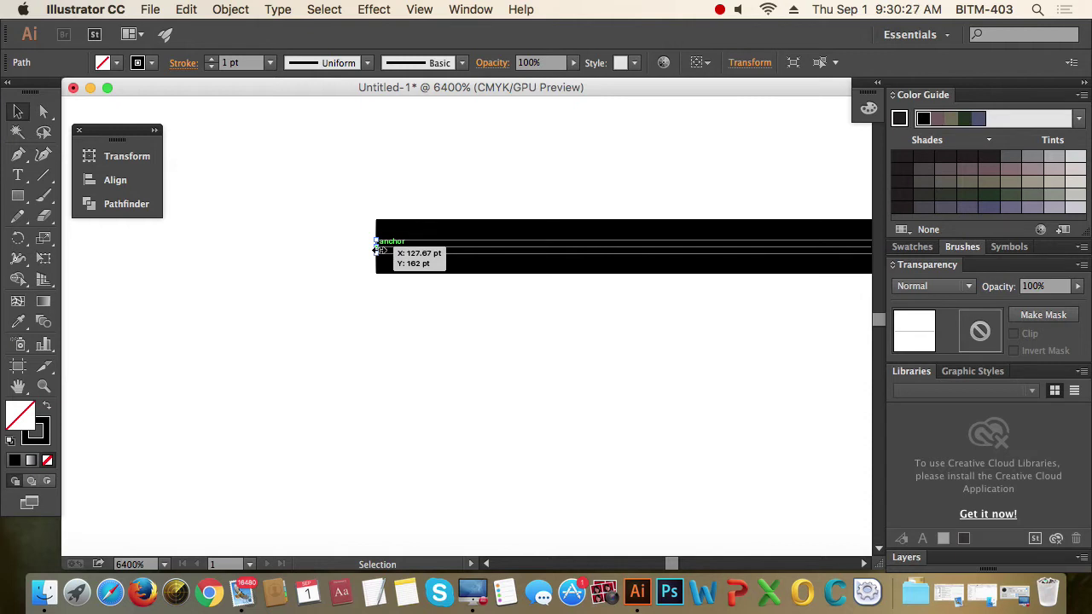
scroll(375, 249, down, 6)
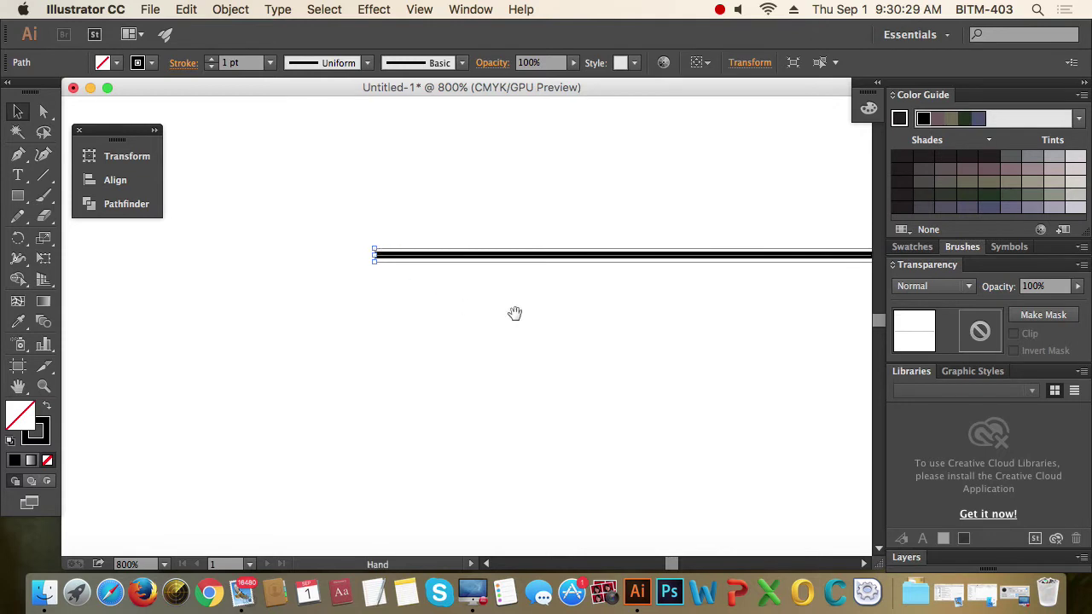
drag(463, 307, 412, 304)
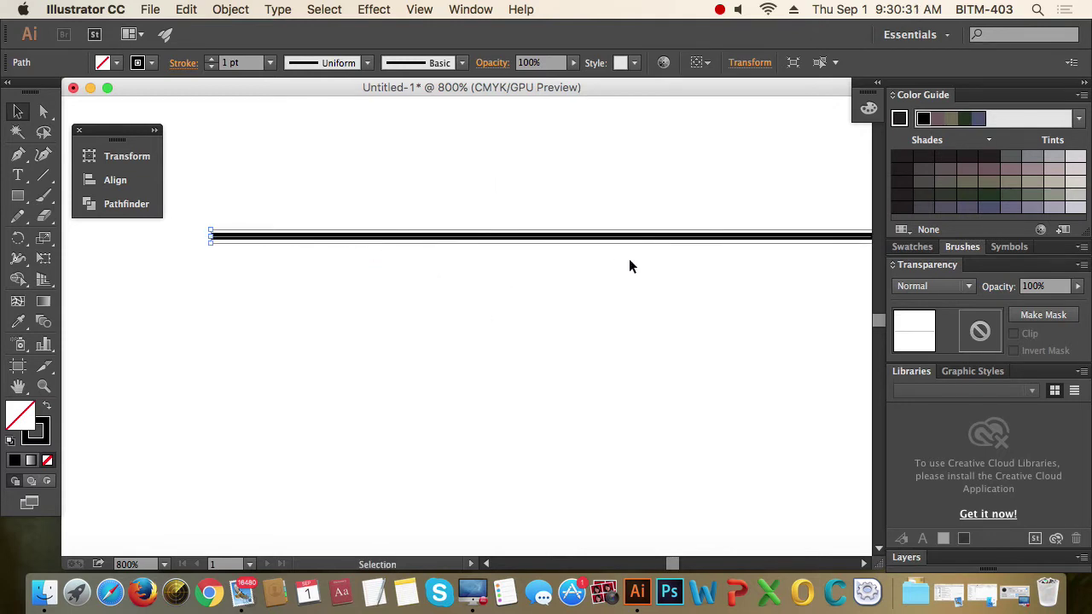
scroll(601, 243, up, 7)
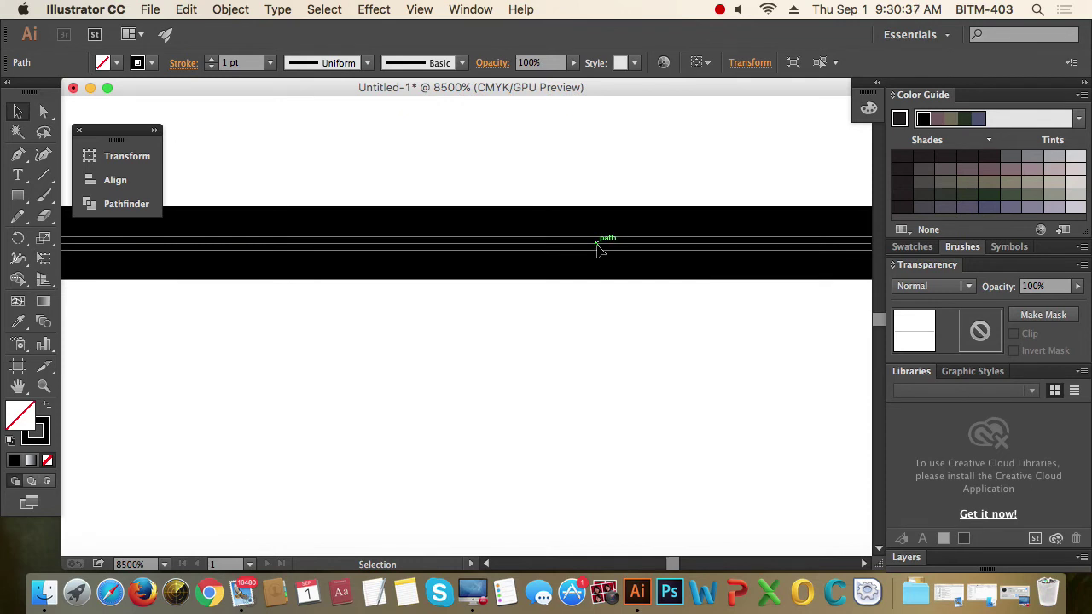
scroll(597, 247, down, 9)
drag(614, 292, 303, 264)
drag(593, 326, 395, 292)
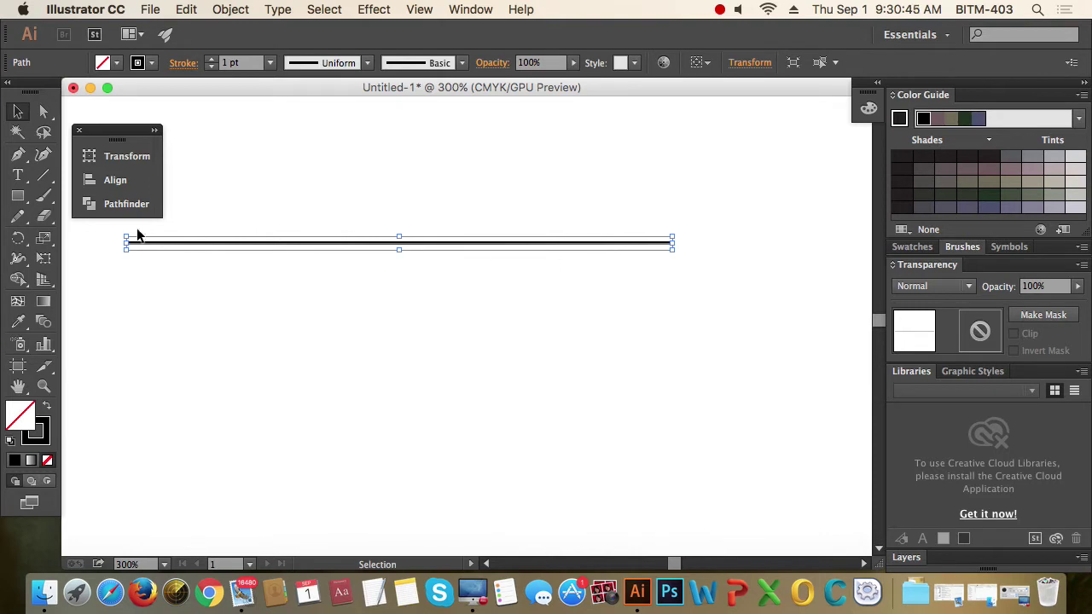
scroll(589, 314, down, 4)
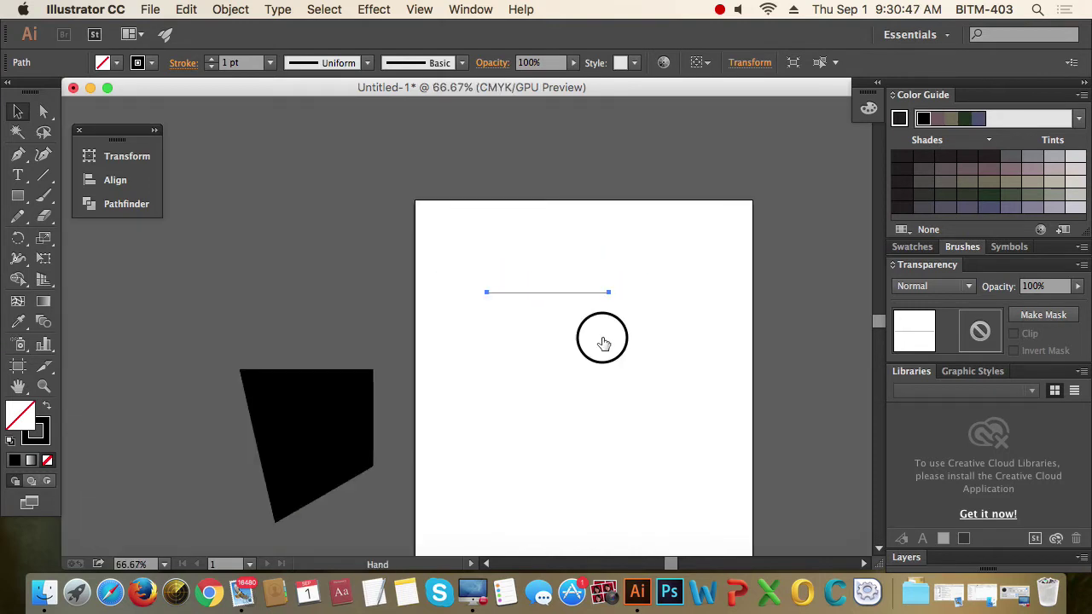
scroll(601, 307, up, 1)
scroll(598, 295, up, 1)
Select the horizontal line on the artboard with the Selection tool and delete it
click(605, 297)
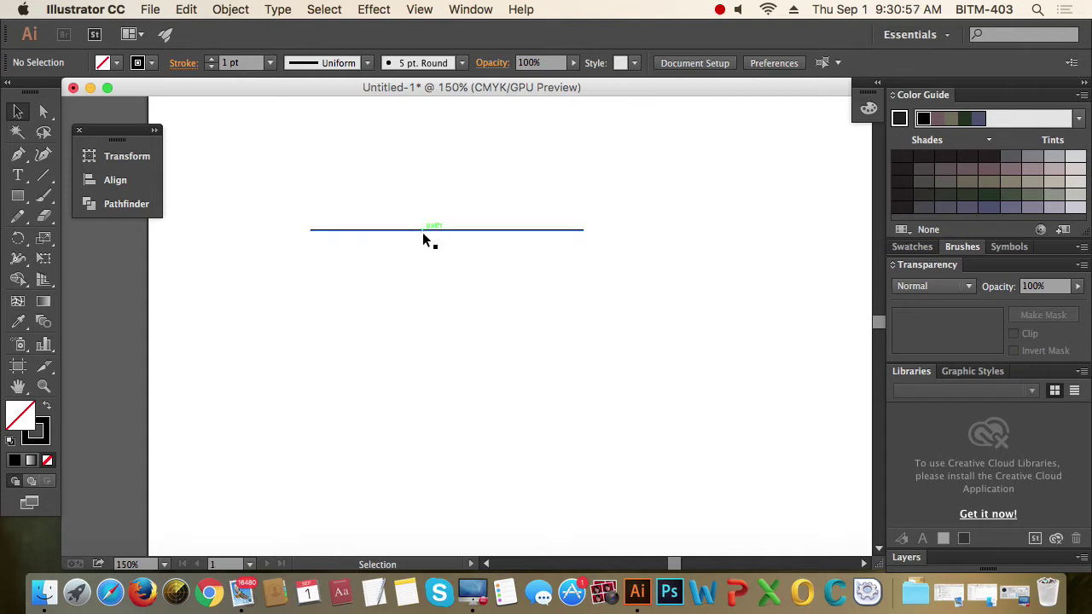
drag(546, 289, 417, 153)
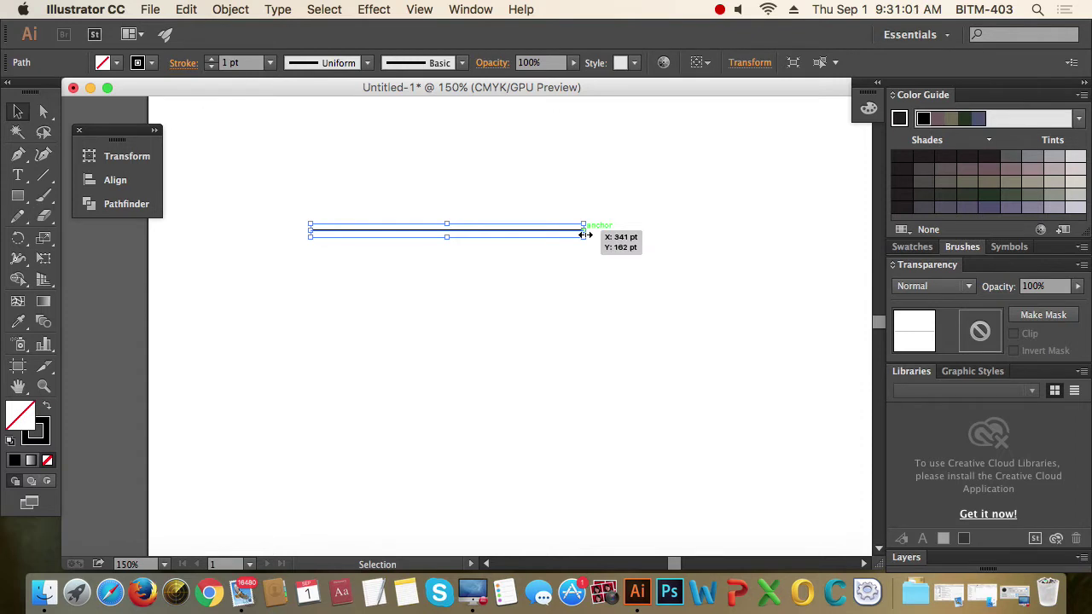
click(649, 241)
click(470, 227)
key(Delete)
Draw a nearly square rectangle with a black 1 pt stroke and no fill on the artboard, and deselect it
click(18, 195)
drag(466, 219, 673, 415)
click(17, 111)
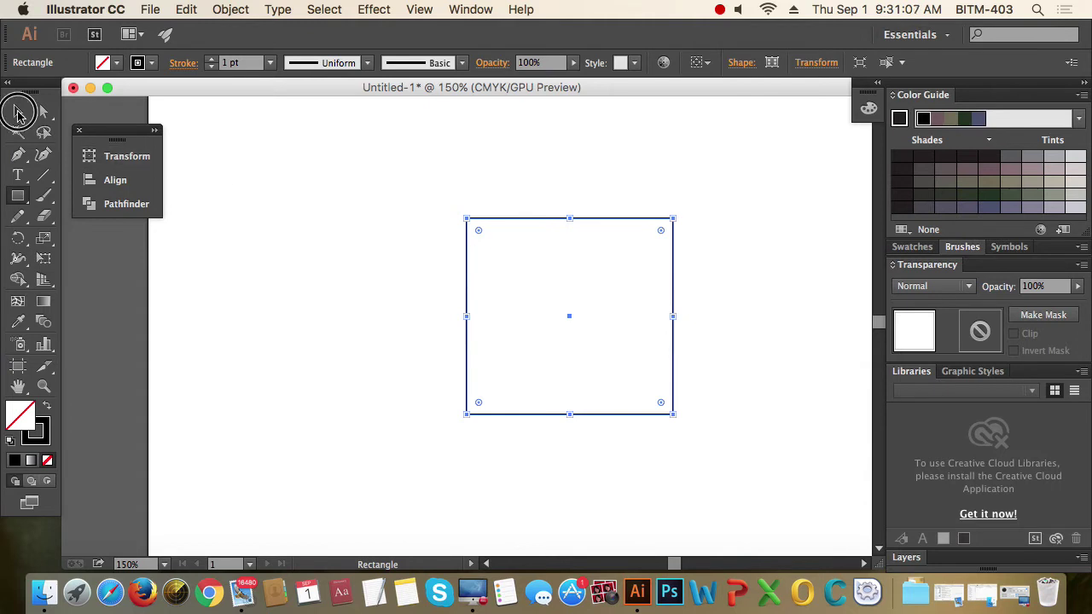
click(421, 267)
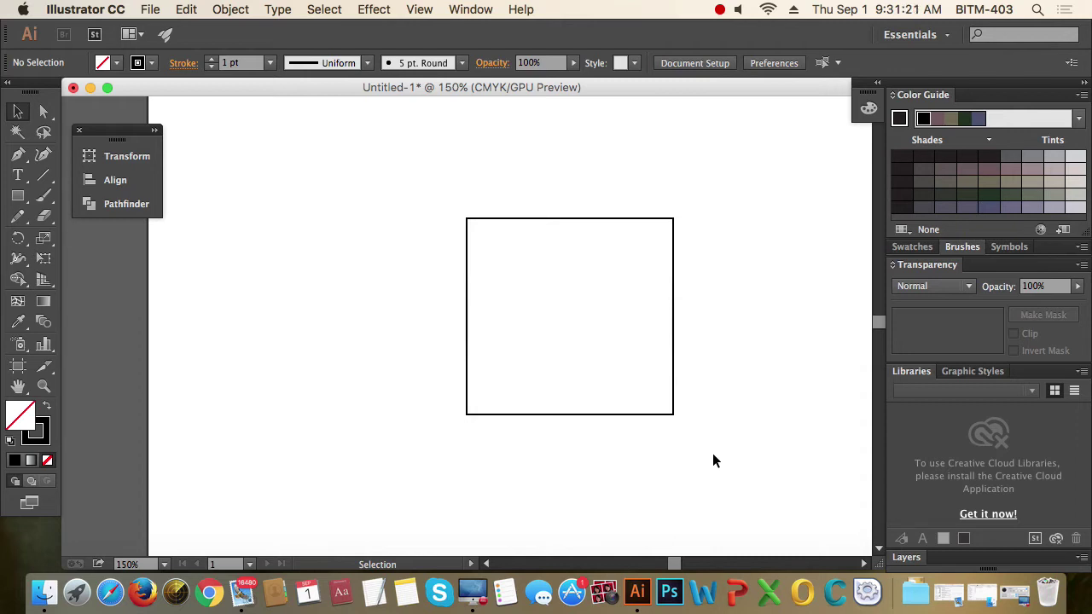
Try moving the rectangle's top-left anchor point with the Direct Selection tool, undo the move, and deselect the shape
click(43, 111)
click(460, 246)
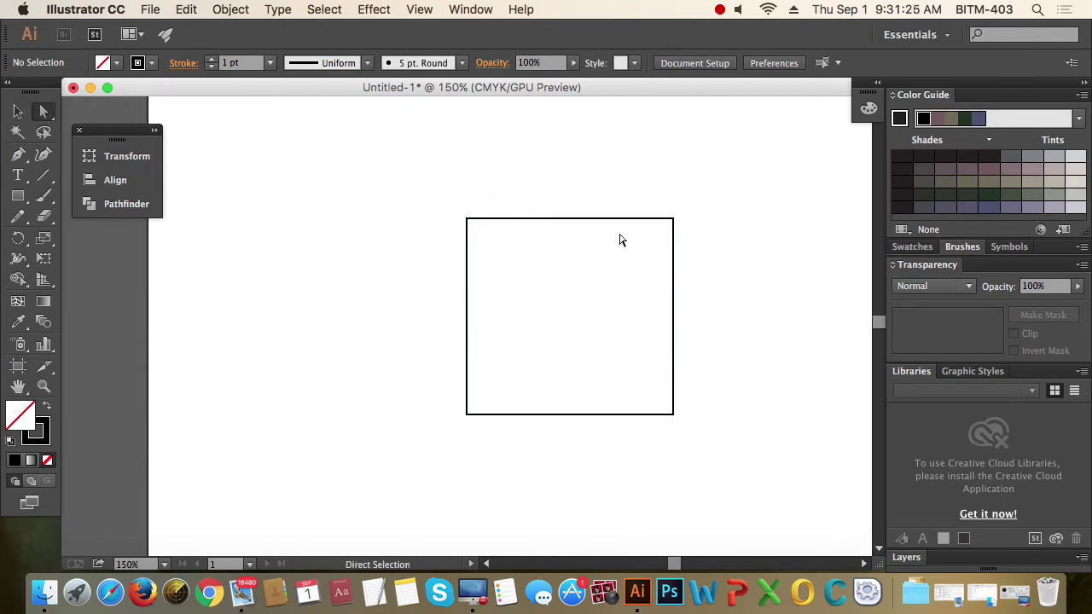
click(437, 196)
drag(438, 200, 570, 159)
key(super+z)
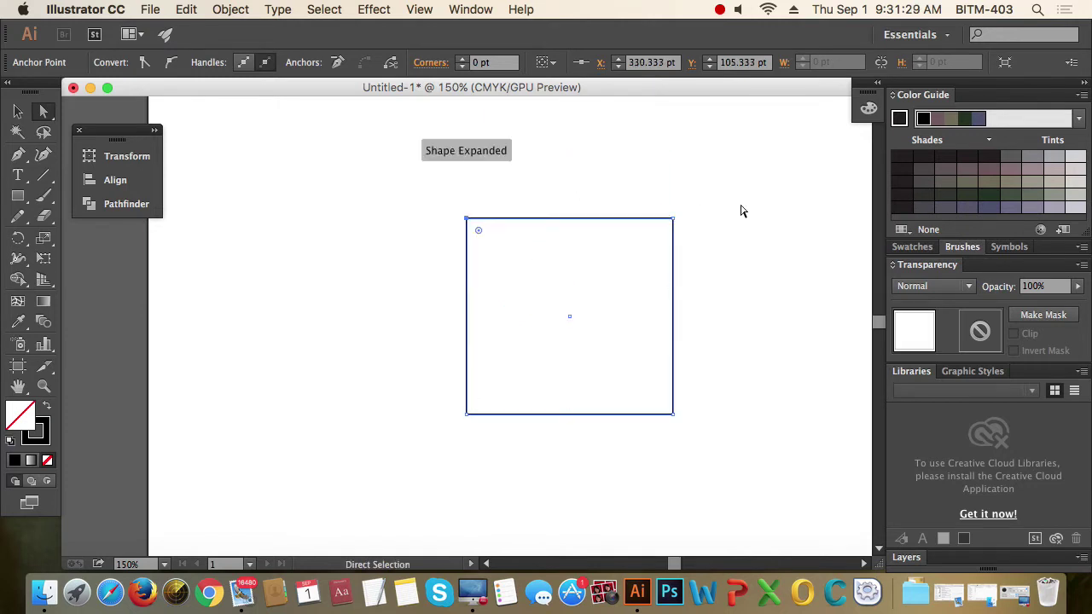
click(741, 210)
Try slanting the rectangle by moving its two top anchor points sideways and slightly down, and undo the move
drag(429, 196, 716, 250)
drag(609, 219, 428, 257)
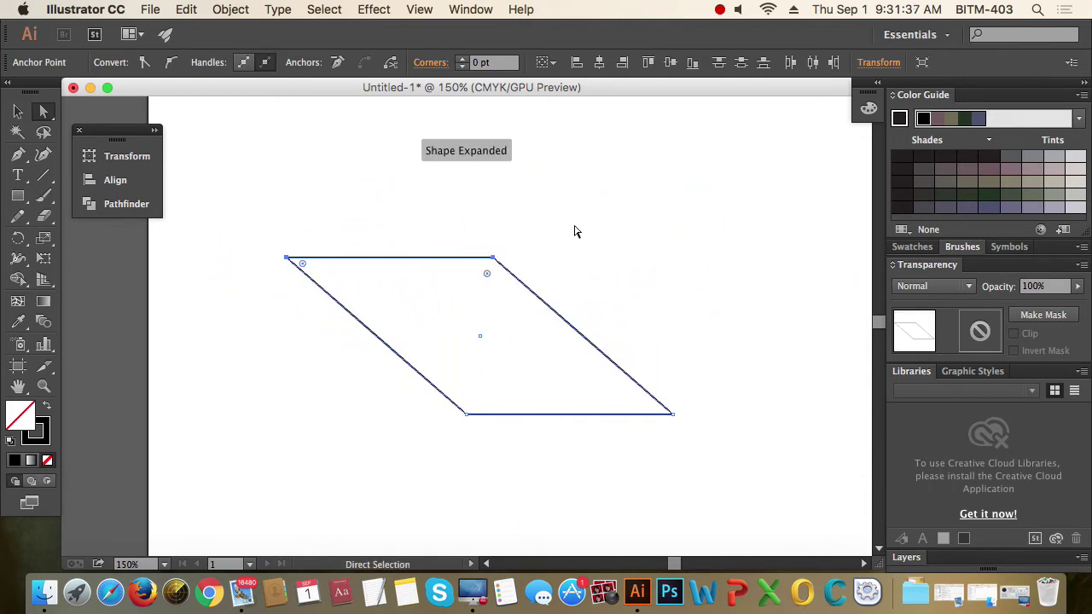
key(super+z)
Move every anchor point of the rectangle except the bottom-right one down and to the right to form an angular bracket shape, and deselect it
drag(419, 182, 725, 284)
drag(436, 393, 491, 443)
drag(519, 224, 682, 373)
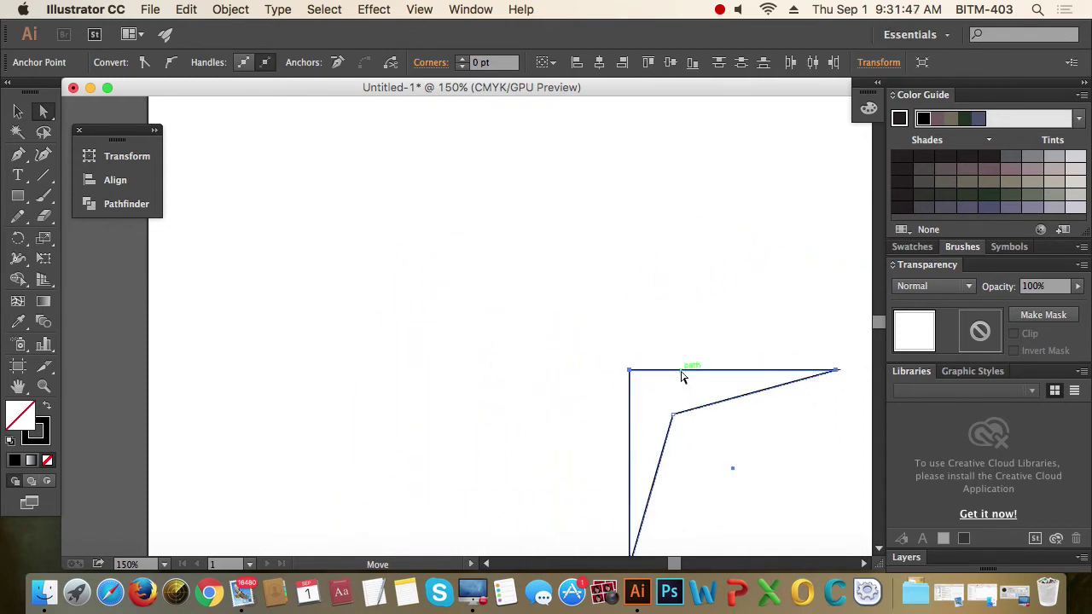
click(722, 298)
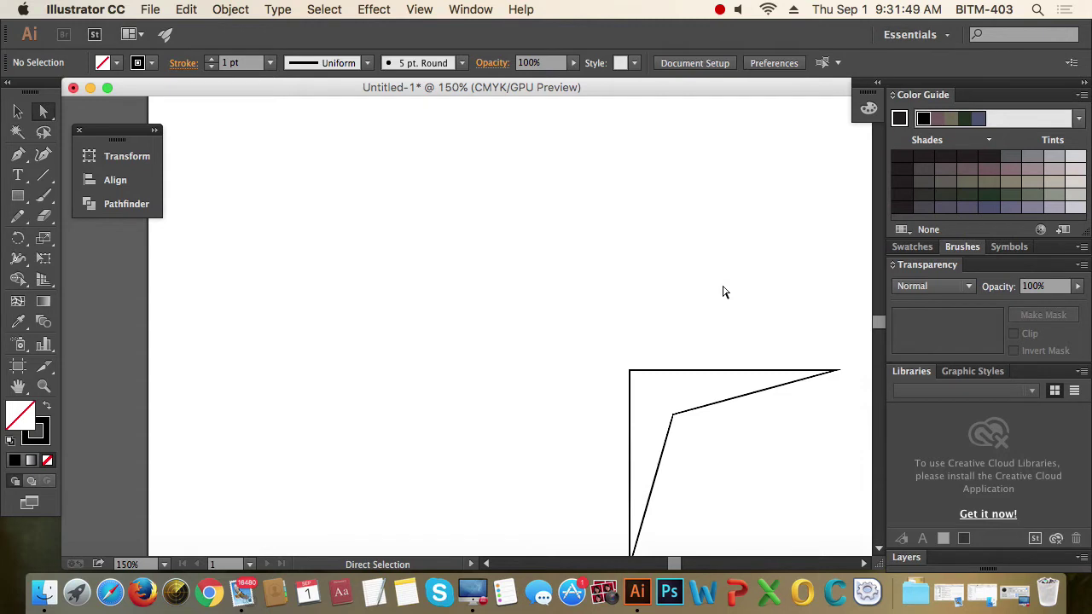
Move the whole bracket shape up and to the left on the artboard with the Selection tool, and deselect it
key(v)
drag(665, 275, 577, 275)
click(713, 209)
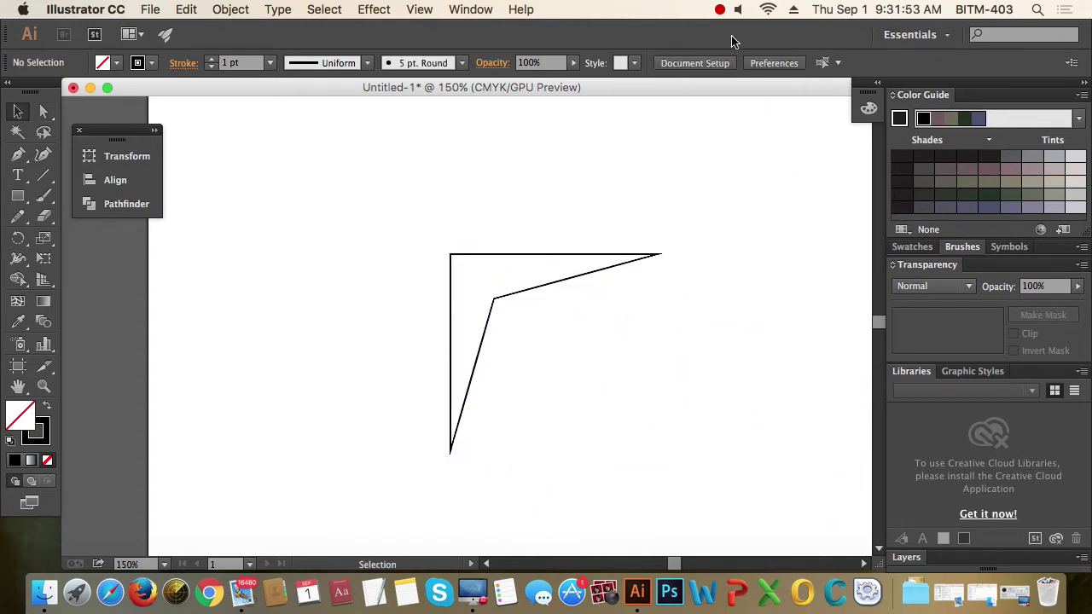
click(721, 9)
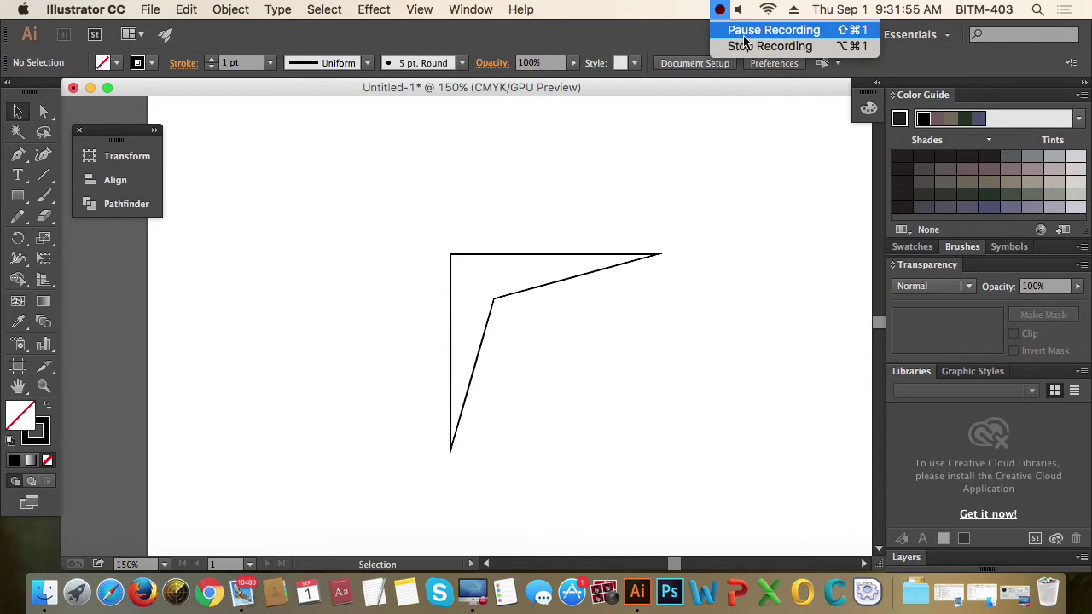
click(742, 32)
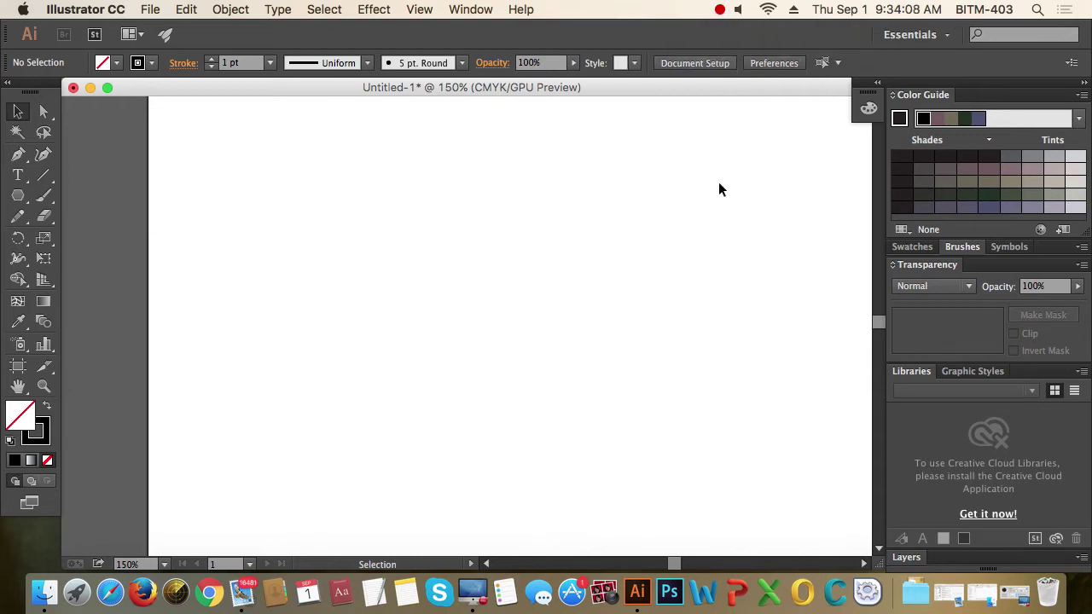
Display the Align controls with their full options, including Distribute Spacing and Align To
click(473, 9)
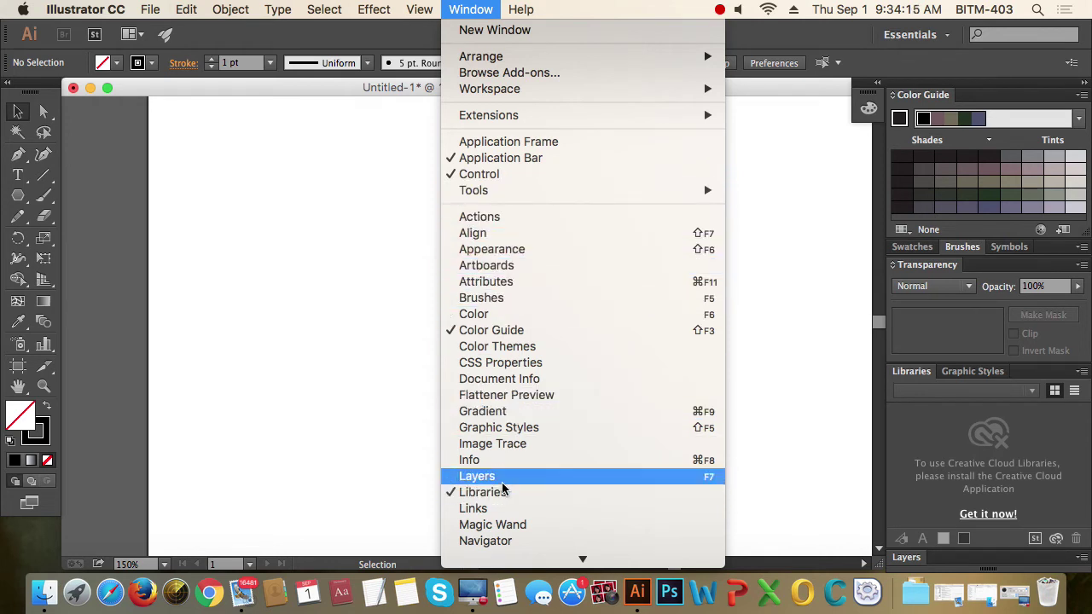
click(491, 236)
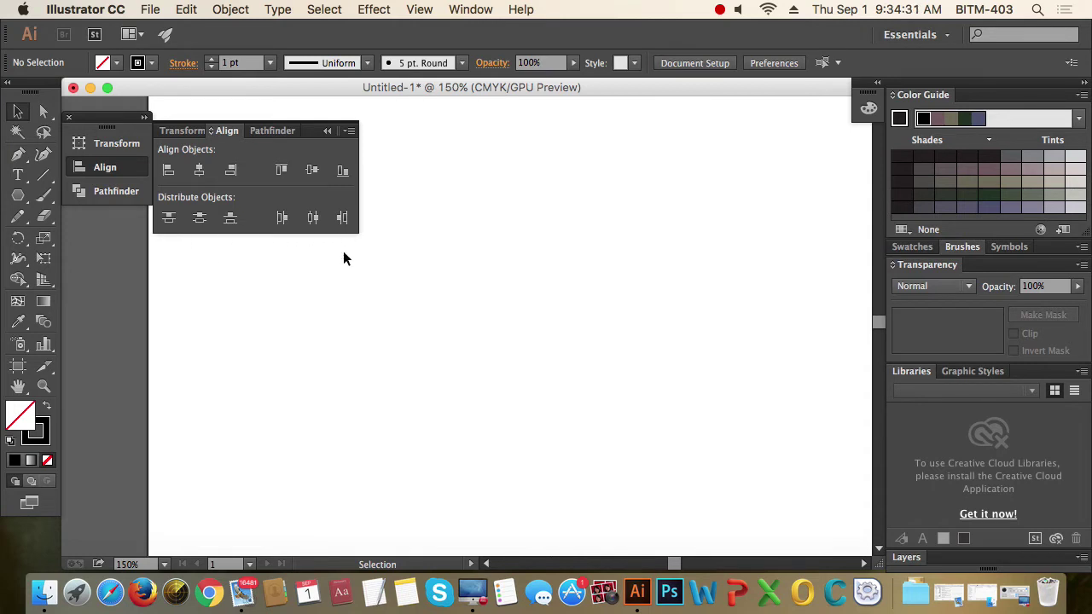
click(349, 132)
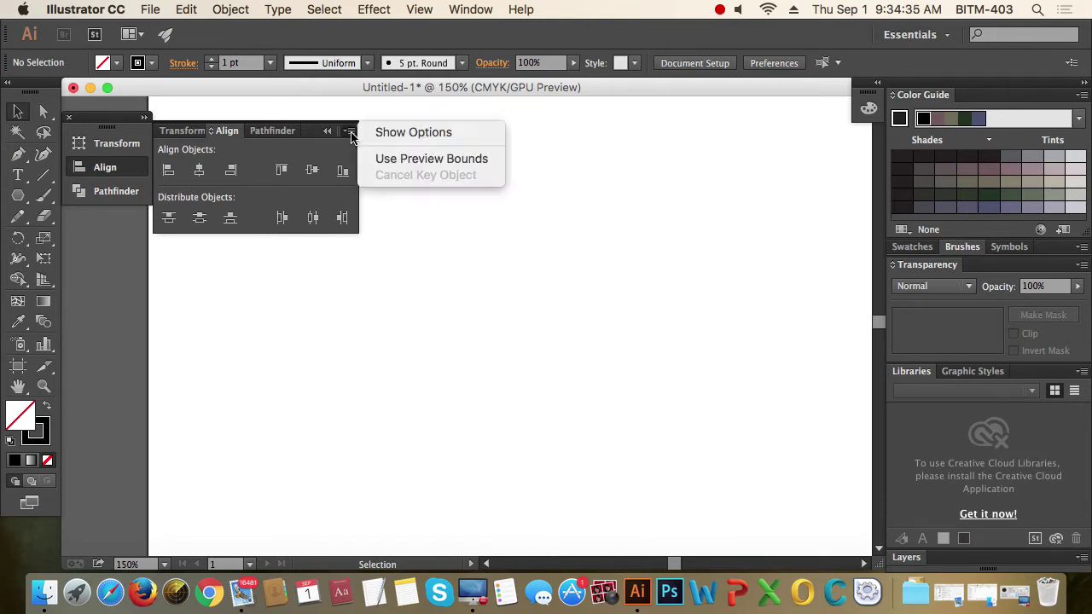
click(455, 134)
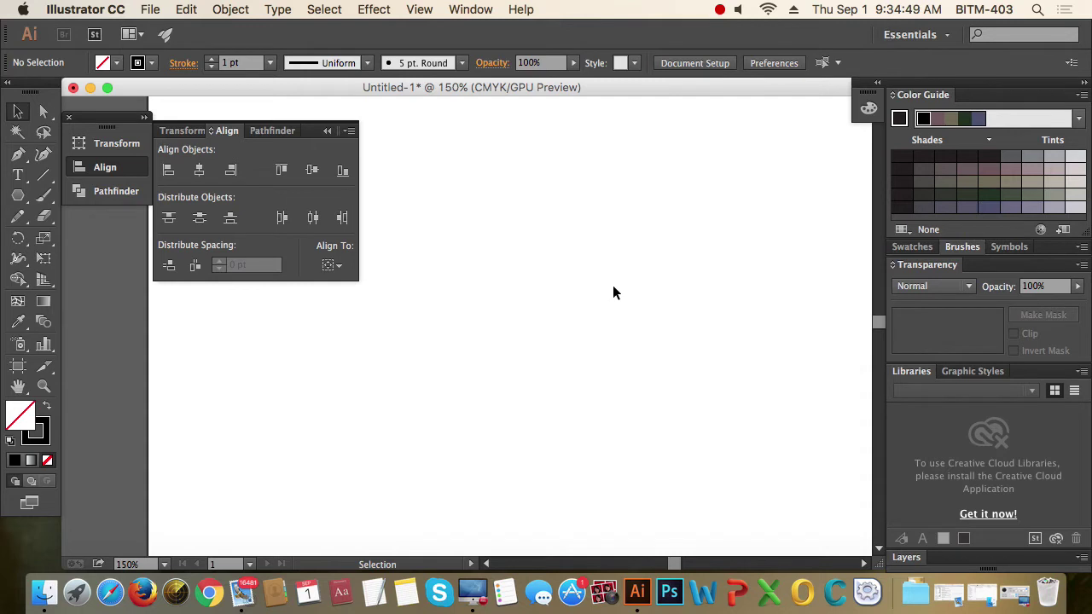
Draw three wide, thin rectangles stacked one below another, with differing widths and staggered horizontal positions
drag(18, 195, 120, 196)
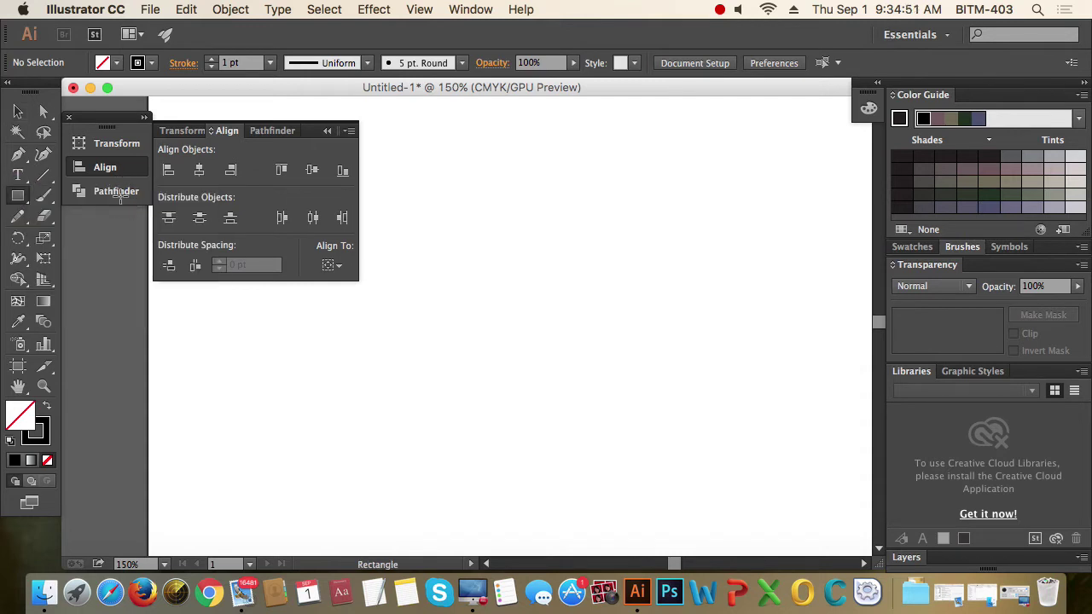
mouse_move(453, 187)
mouse_down()
mouse_move(629, 242)
mouse_move(665, 221)
mouse_up()
mouse_move(467, 259)
mouse_down()
mouse_move(689, 269)
mouse_move(698, 295)
mouse_up()
mouse_move(434, 347)
mouse_down()
mouse_move(621, 402)
mouse_move(641, 382)
mouse_up()
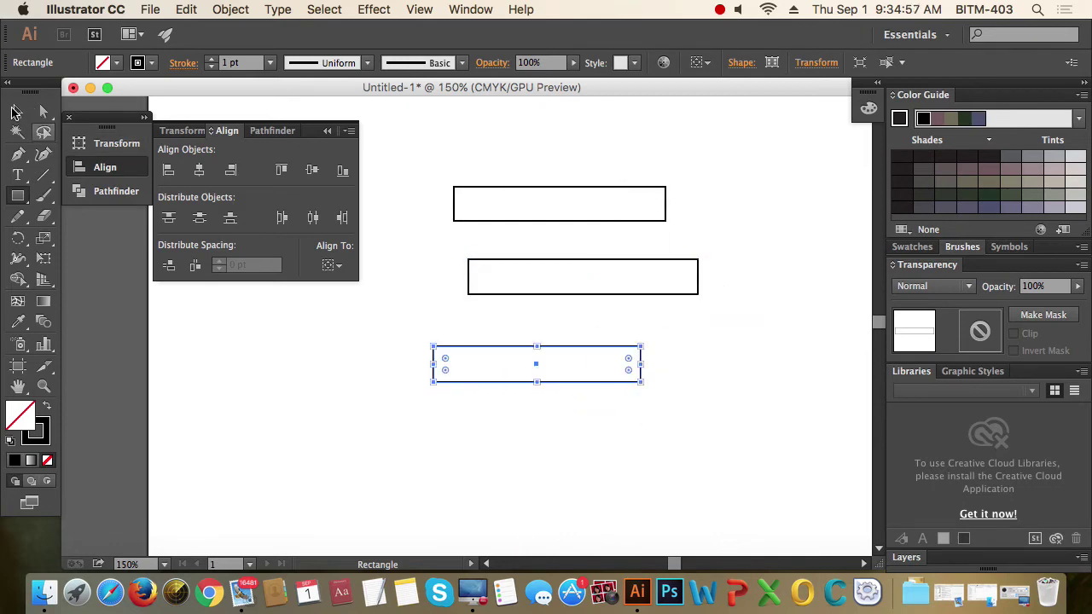
Swap the fill and stroke of all three rectangles to give them a black fill and no stroke, and deselect them
click(17, 112)
drag(463, 151, 558, 414)
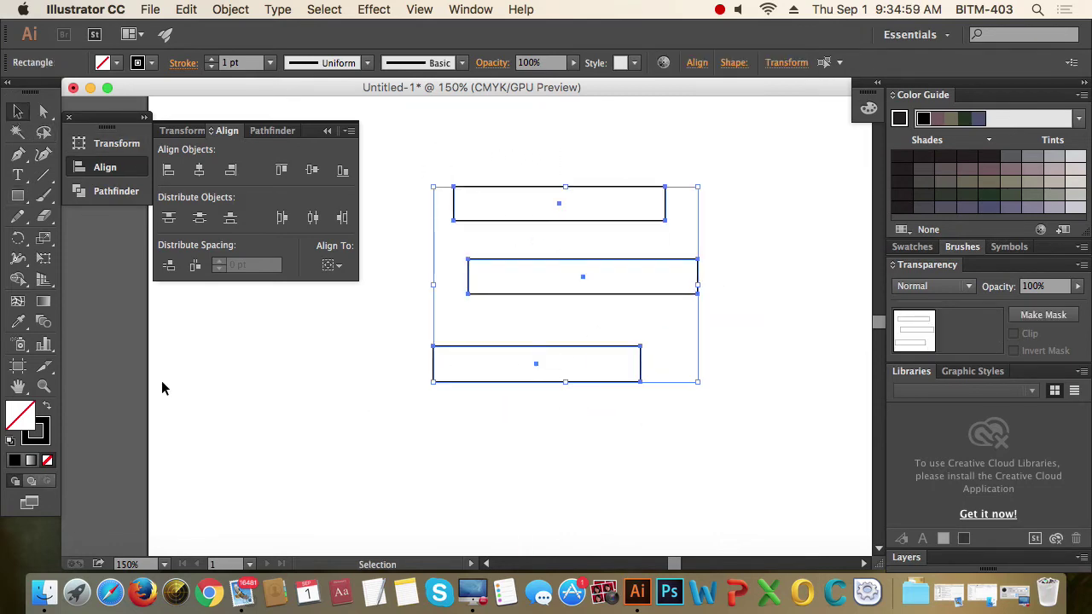
click(47, 405)
click(427, 447)
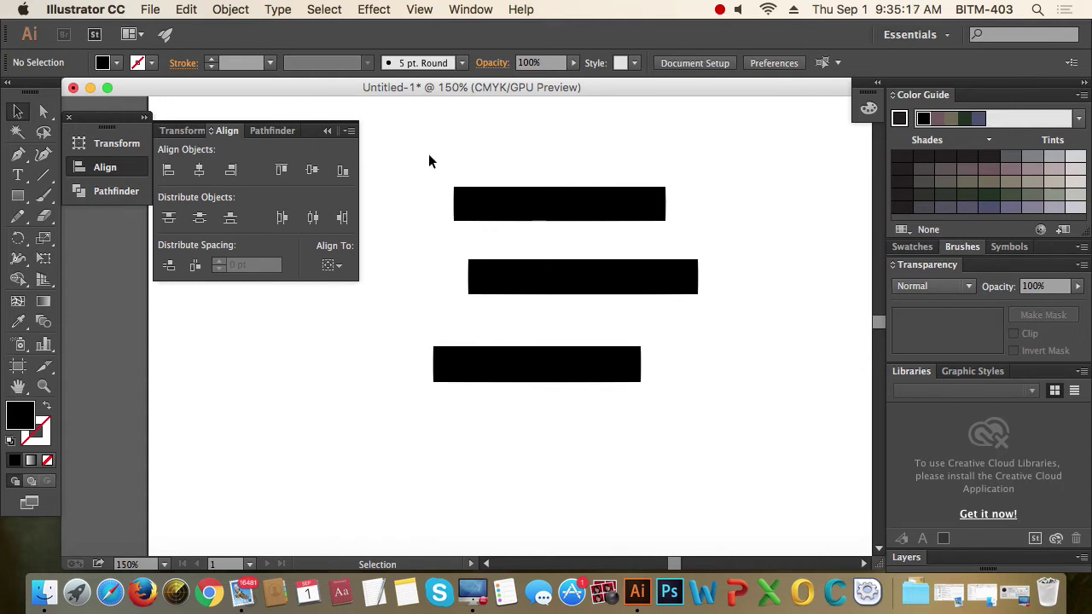
Select all three black bars and align their left edges with Horizontal Align Left
drag(428, 153, 569, 432)
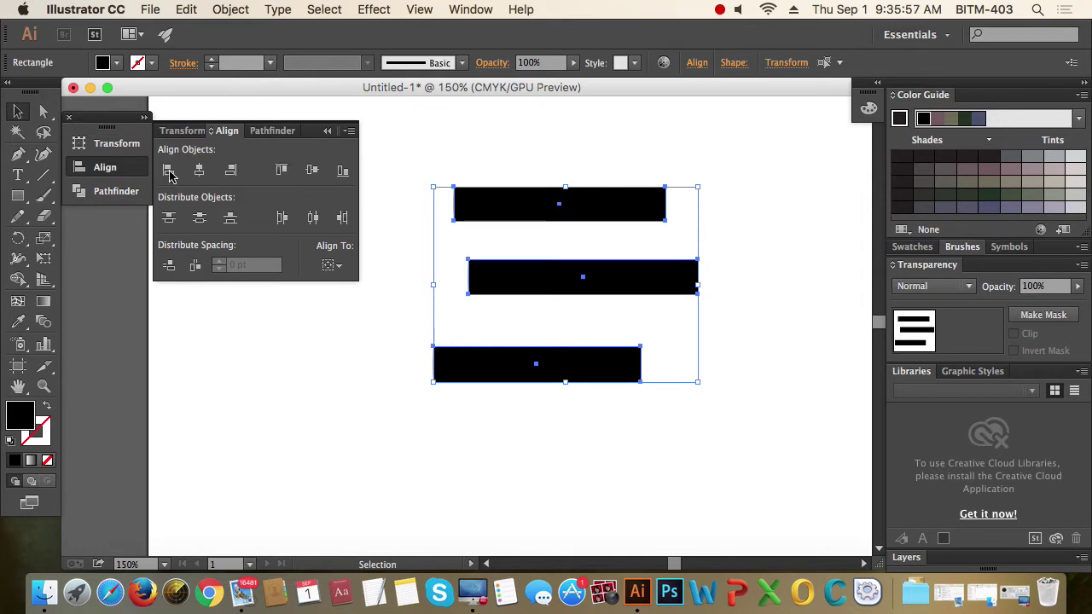
click(562, 166)
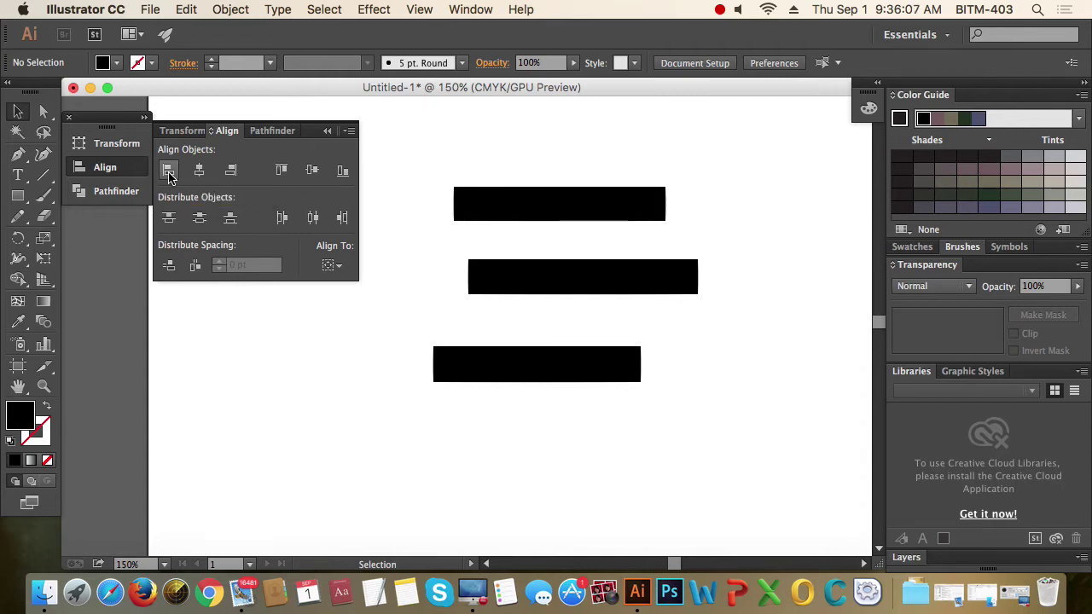
drag(409, 160, 550, 430)
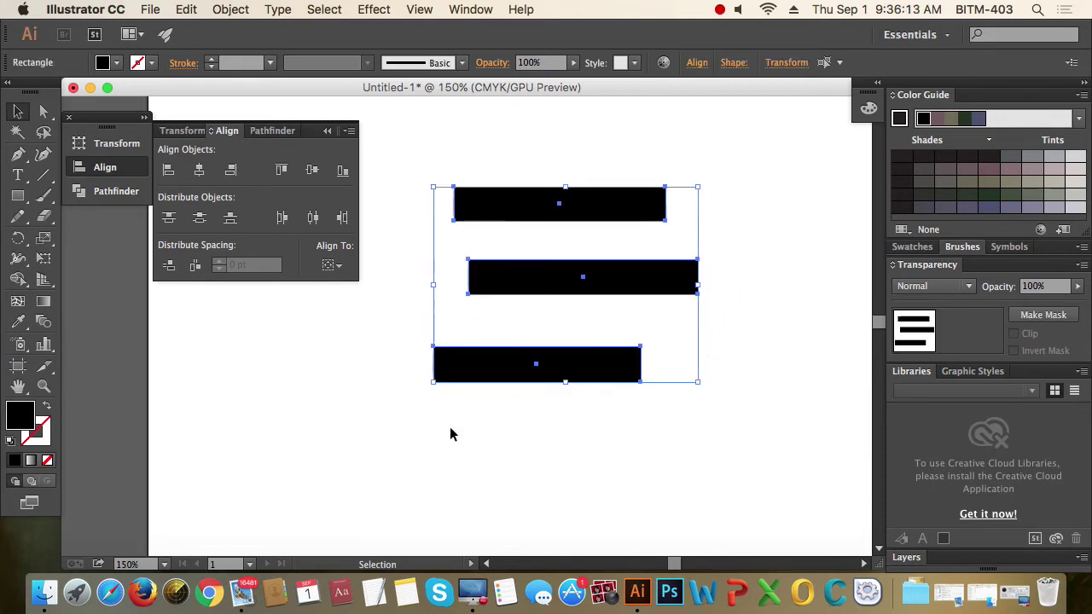
click(168, 173)
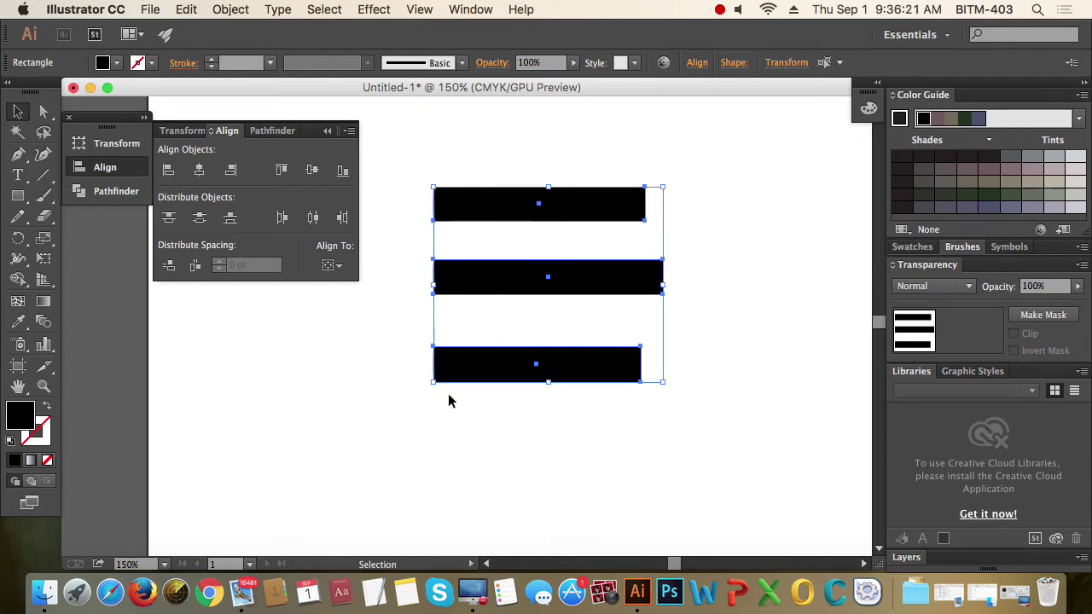
Align the right edges of the three black bars with Horizontal Align Right, and deselect them
click(475, 164)
drag(512, 141, 622, 408)
click(231, 170)
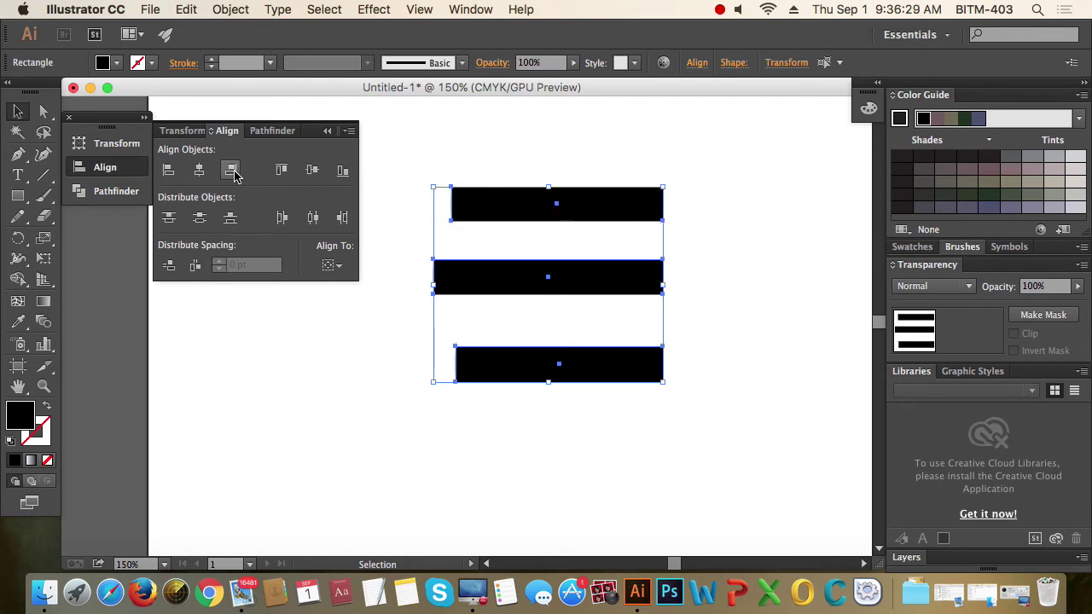
click(517, 168)
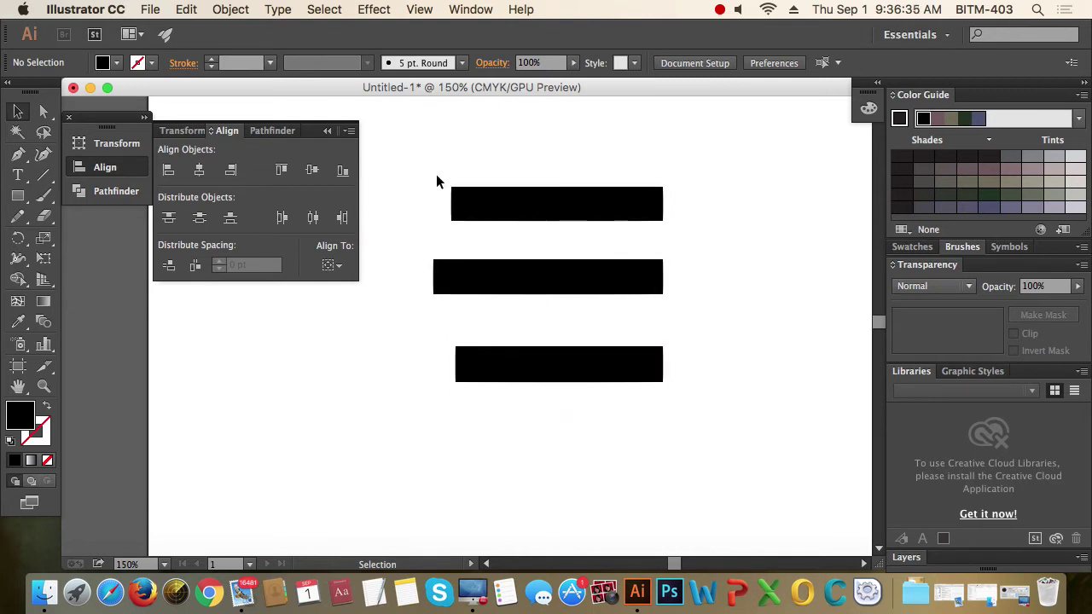
Align the three black bars on a common vertical axis with Horizontal Align Center, and deselect them
drag(643, 465, 499, 145)
click(199, 170)
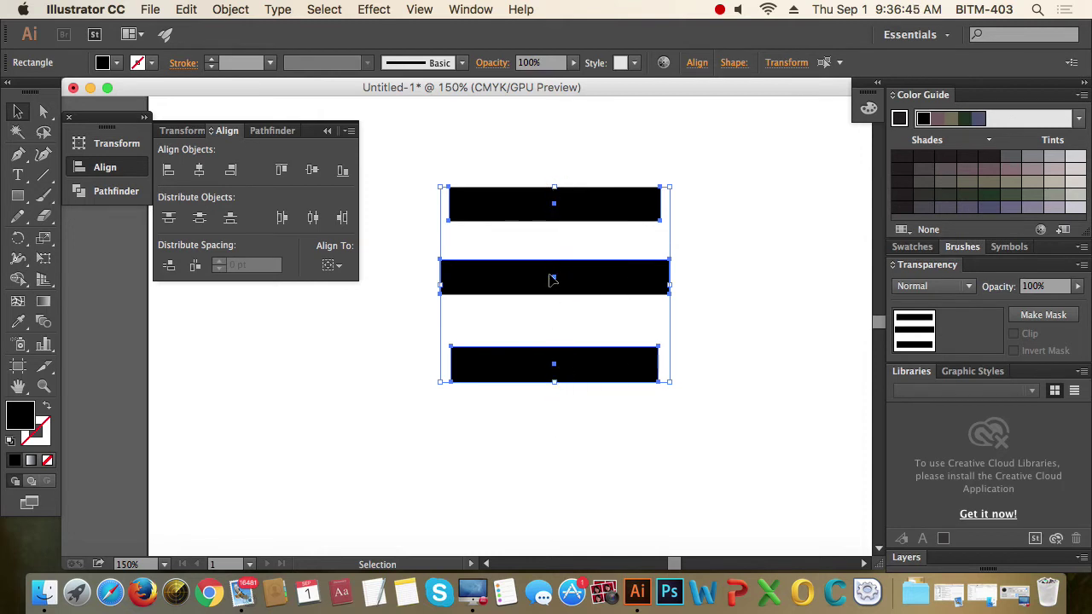
click(551, 151)
drag(545, 146, 636, 348)
click(789, 262)
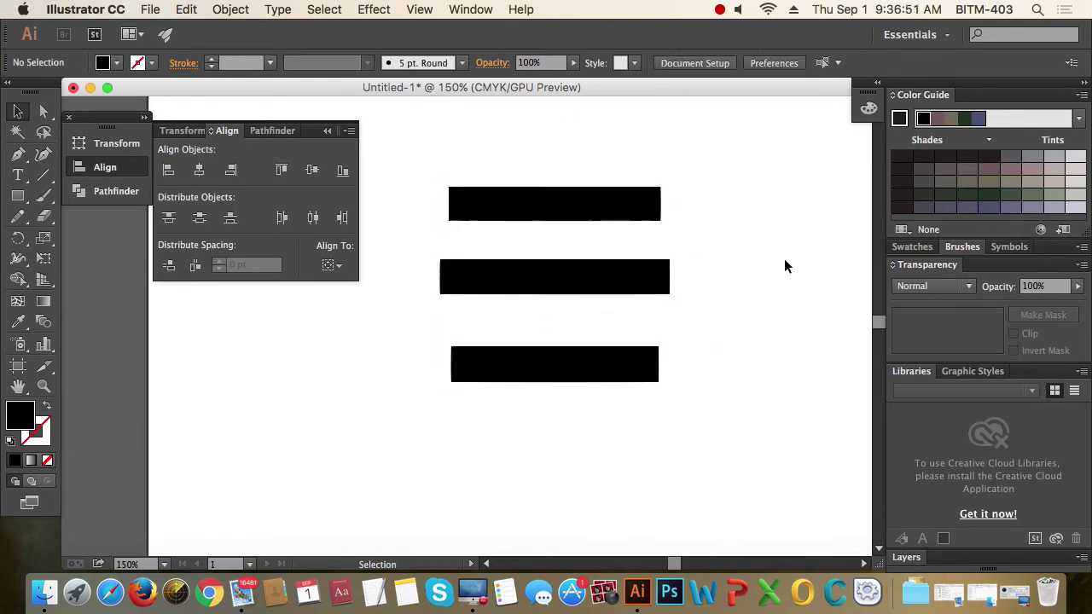
Select the three horizontal bars, try Vertical Align Top on them, and undo it
drag(470, 159, 608, 368)
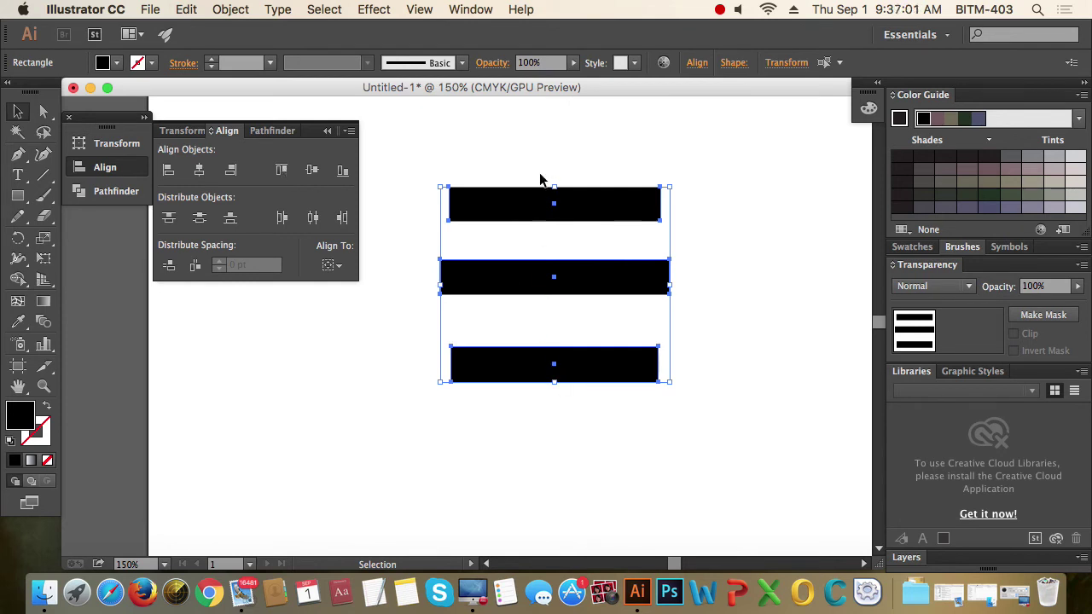
click(281, 170)
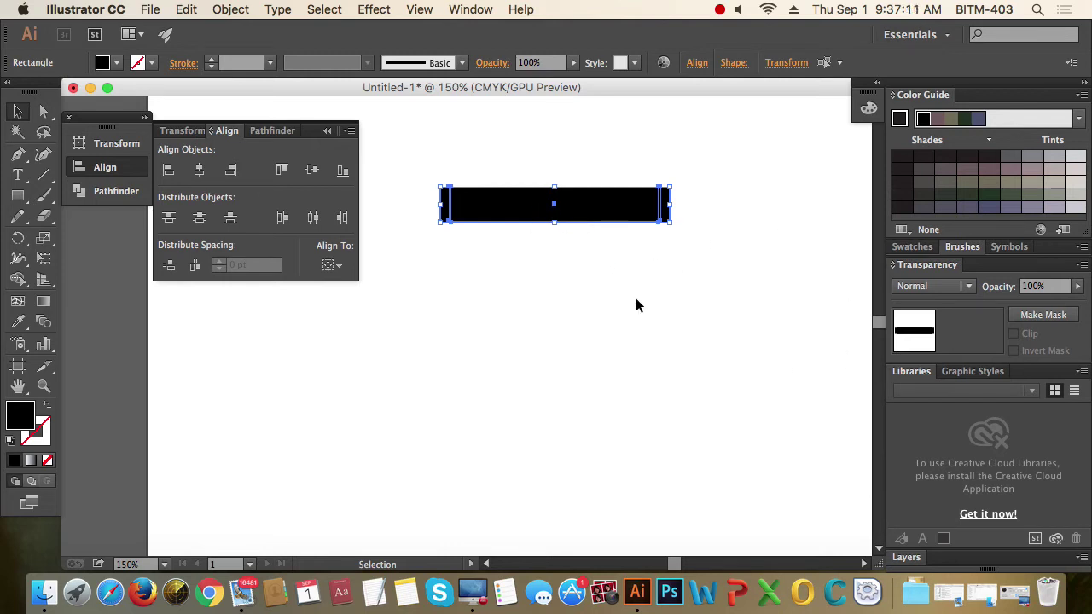
key(cmd+z)
Rotate the three black bars together by 90° so they stand vertically, and deselect them
drag(677, 367, 534, 189)
drag(674, 180, 666, 368)
click(748, 318)
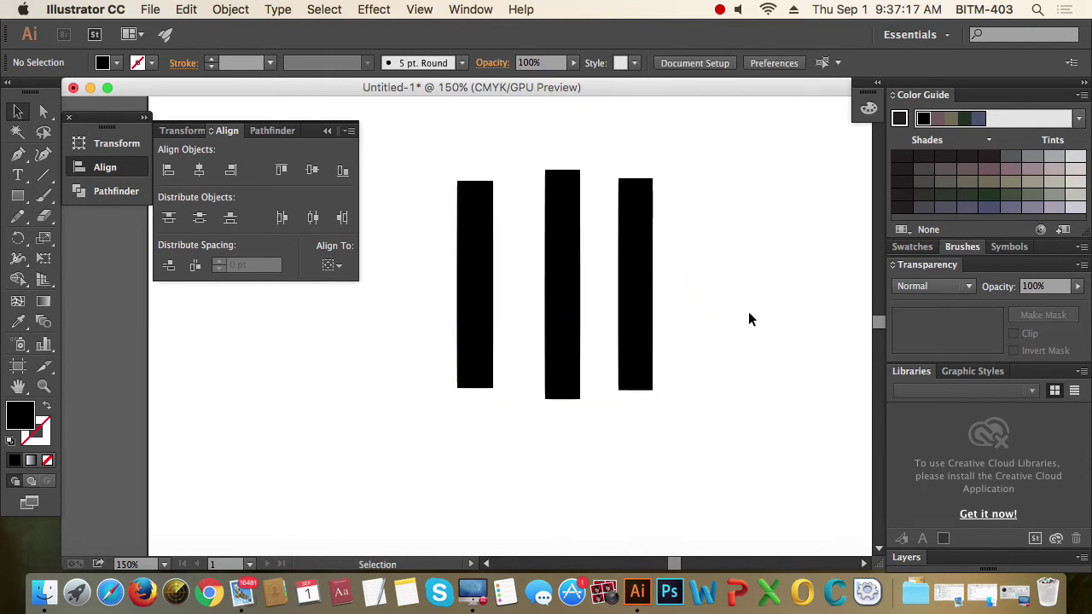
Select the three vertical bars and align their top edges with Vertical Align Top, followed by their bottom edges with Vertical Align Bottom
drag(432, 165, 713, 299)
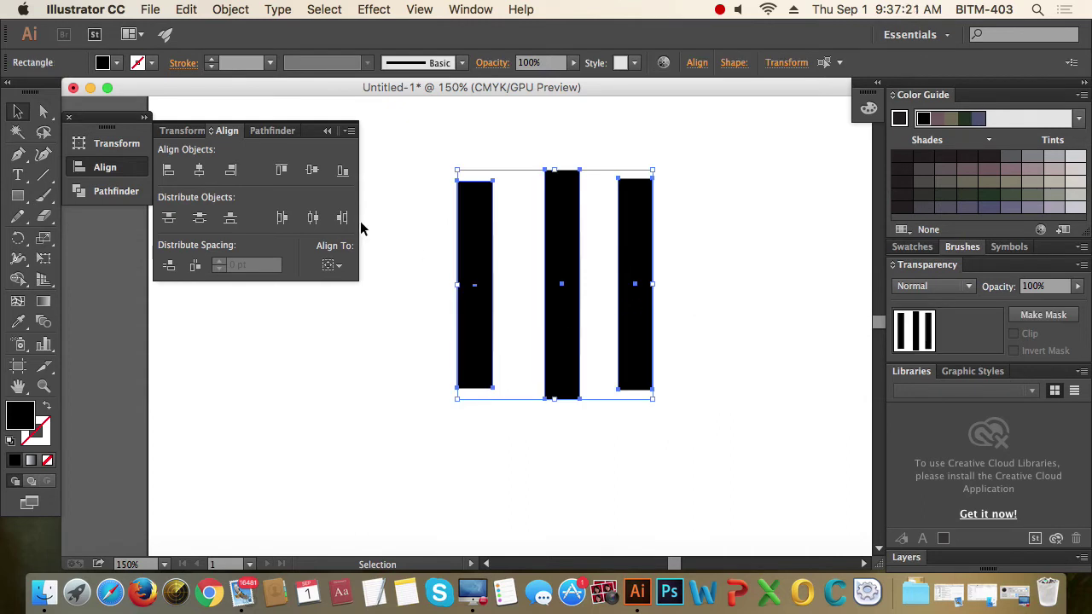
click(283, 170)
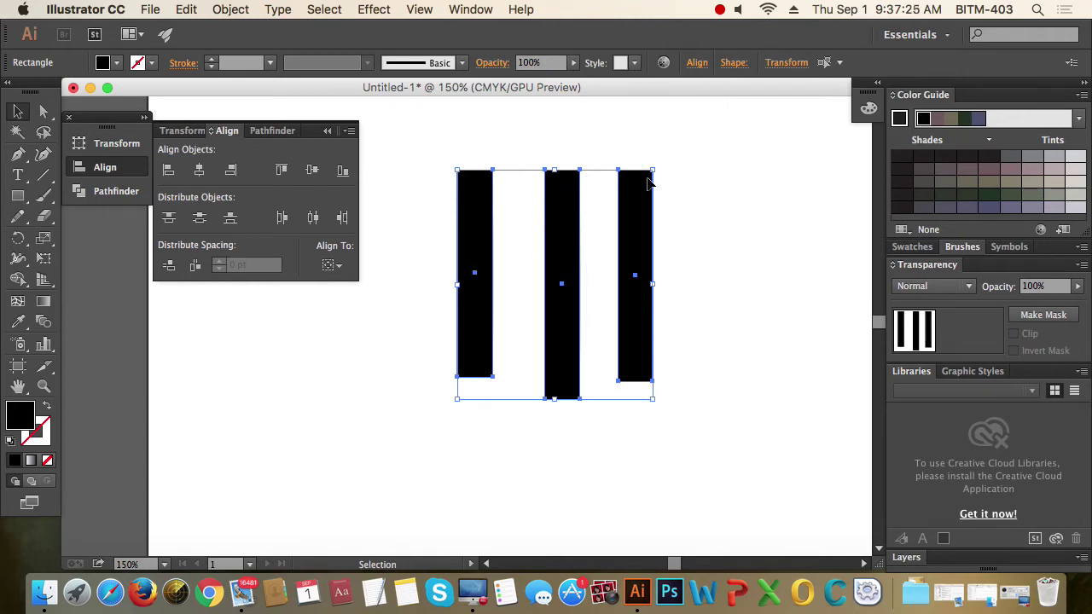
click(346, 172)
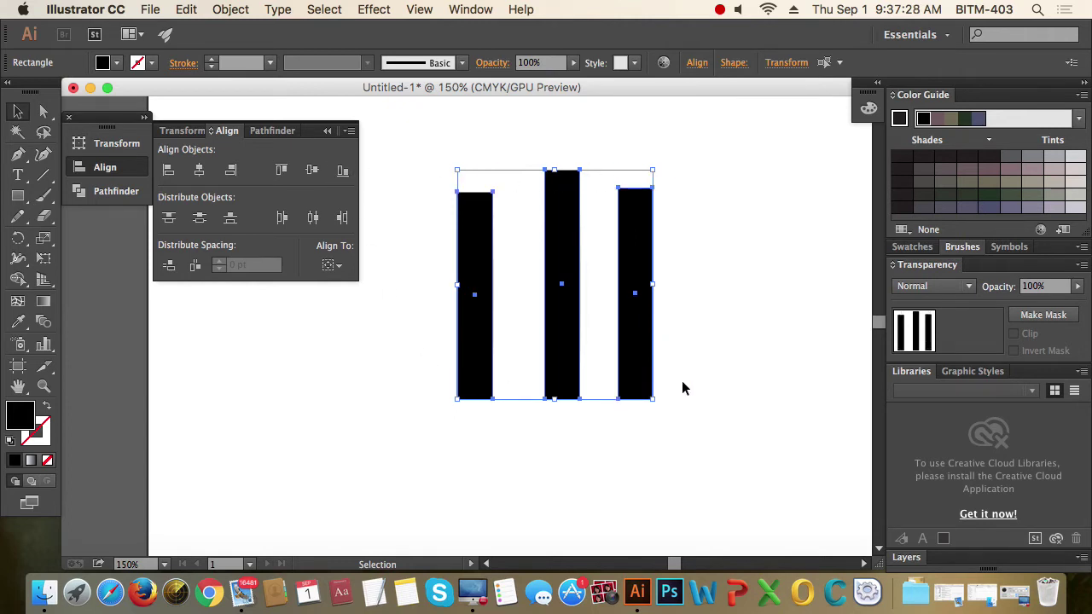
Align the three vertical bars on a common horizontal axis with Vertical Align Center, and deselect them
click(312, 170)
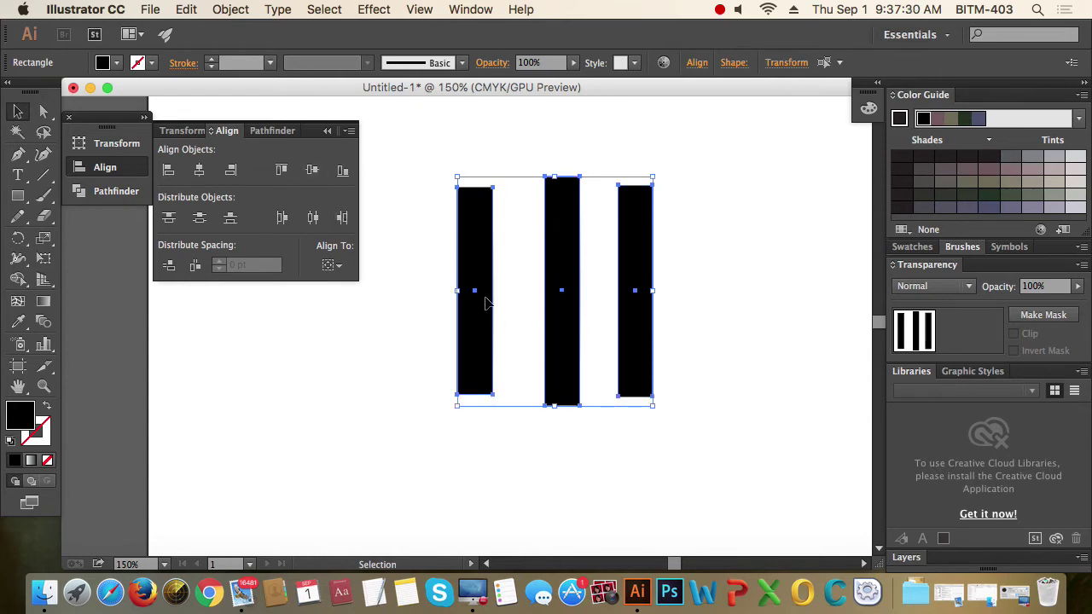
click(718, 315)
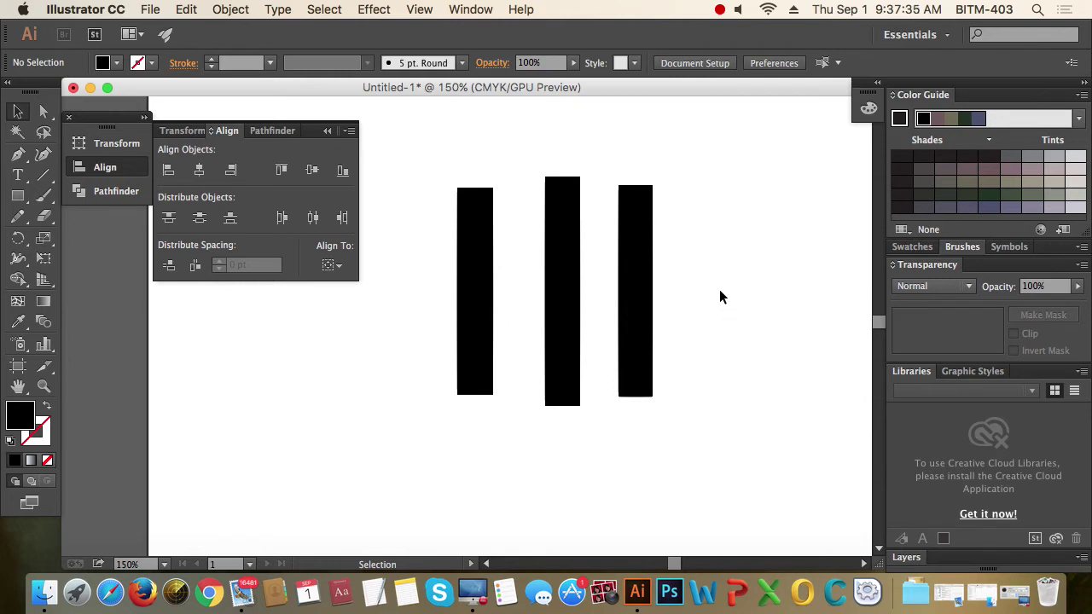
Move the leftmost bar about 32 pt to the left and the middle bar slightly to the left
click(482, 275)
drag(482, 274, 441, 269)
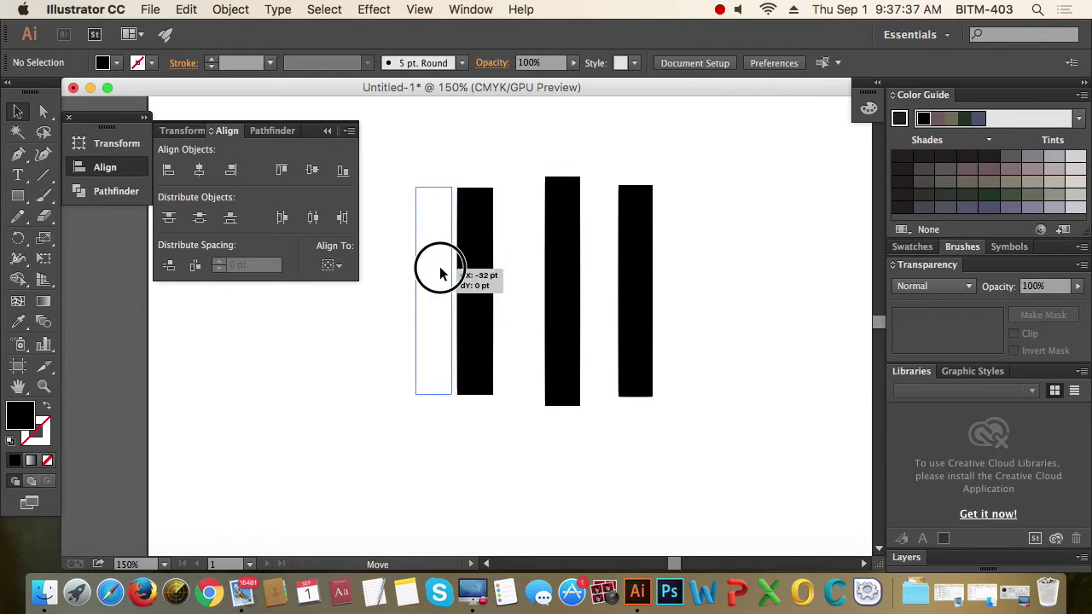
drag(567, 269, 554, 271)
drag(729, 260, 405, 443)
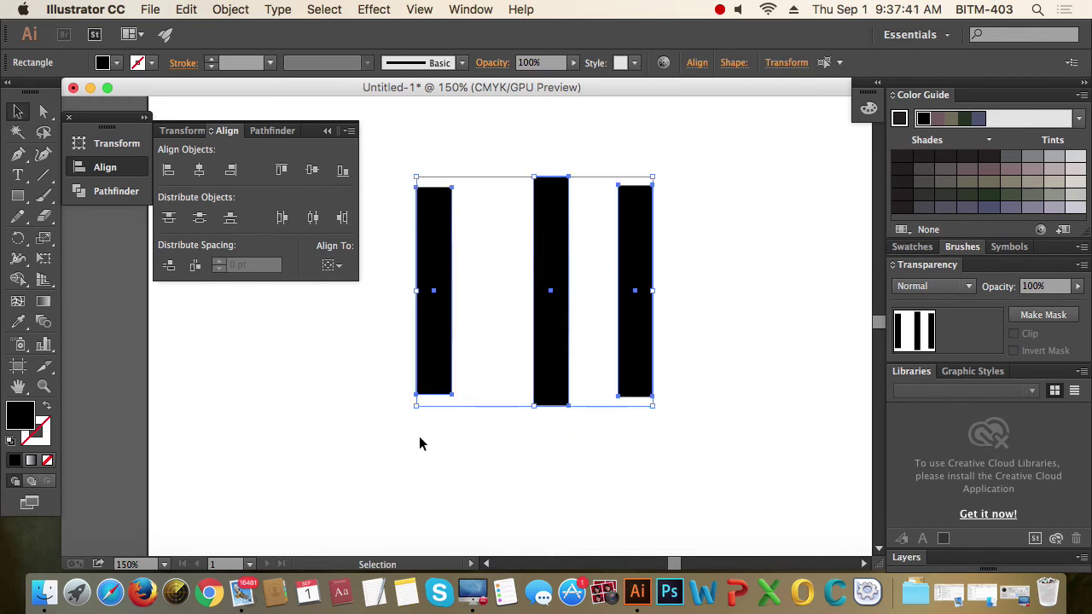
click(613, 471)
Duplicate the leftmost bar to the right of the others as a fourth vertical bar, and deselect it
drag(434, 321, 776, 328)
click(686, 459)
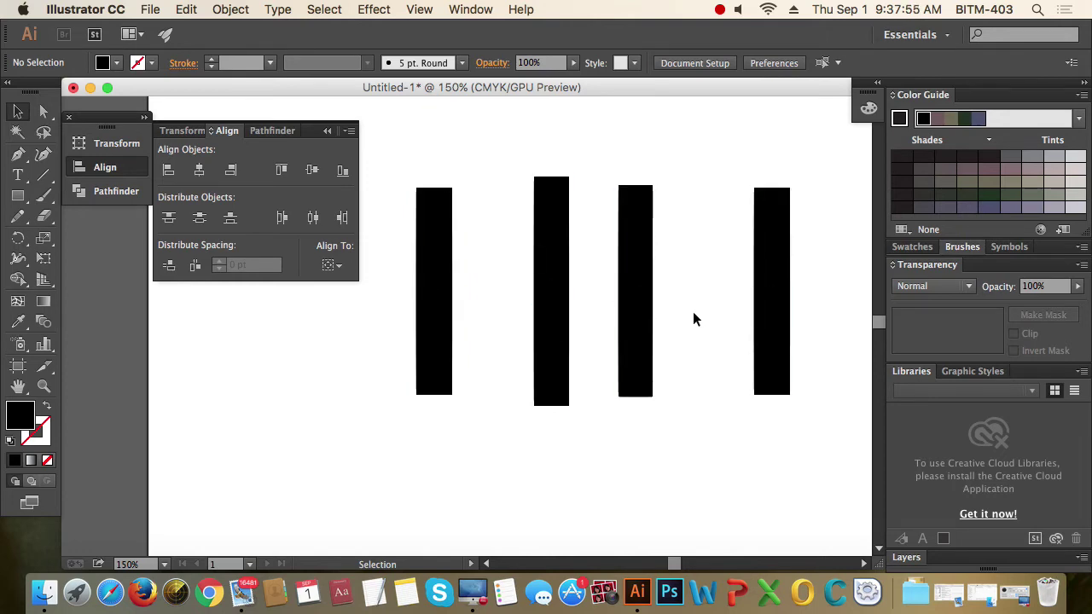
drag(395, 313, 846, 446)
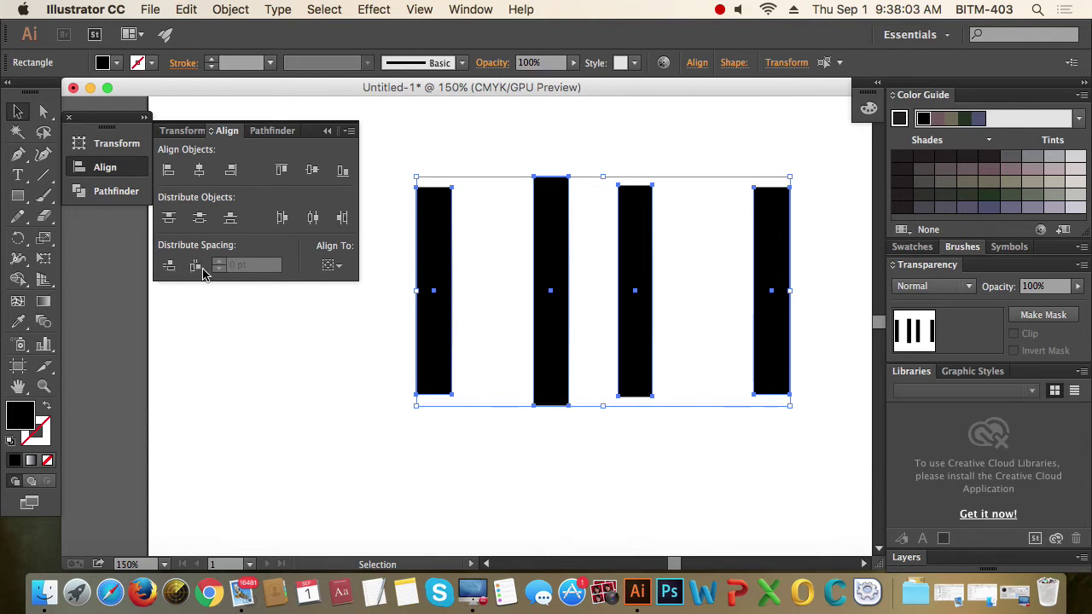
click(169, 217)
click(307, 355)
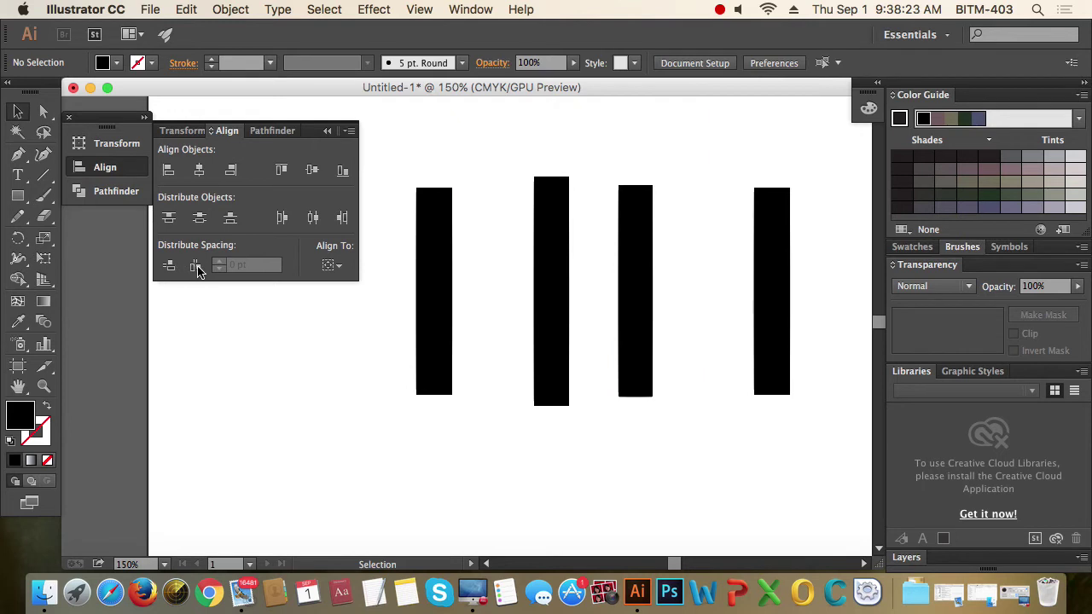
Select all four bars, try Horizontal Distribute Space on them, undo it, and deselect the bars
drag(391, 258, 857, 422)
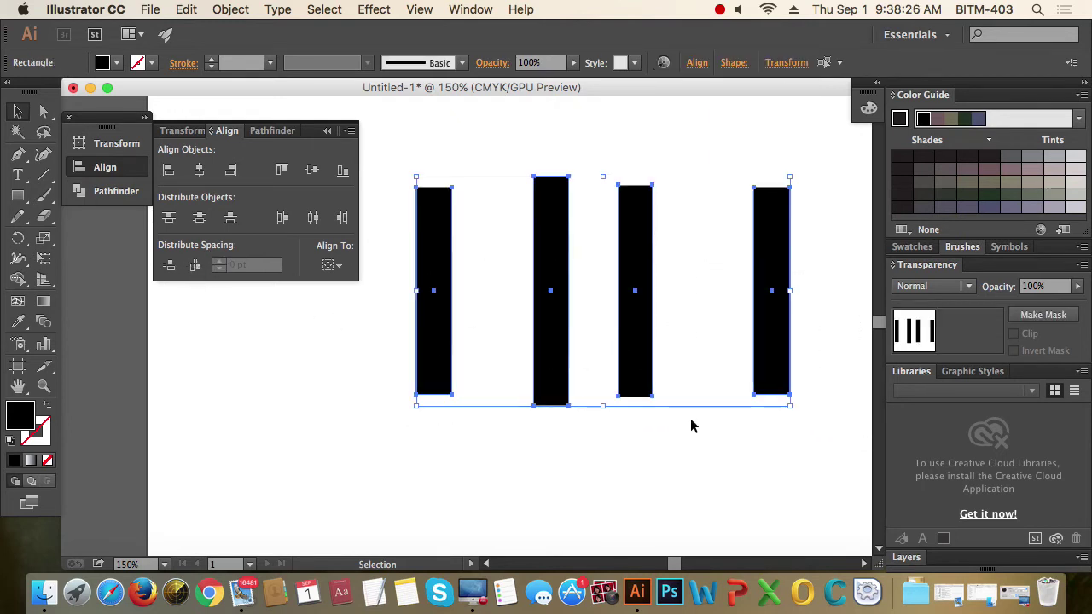
click(196, 267)
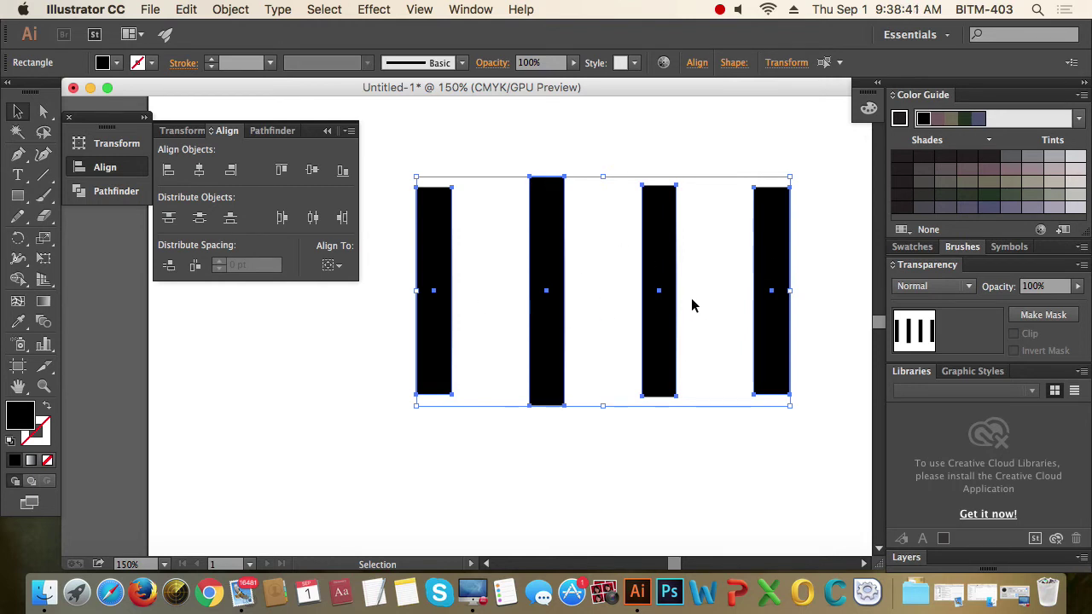
key(a)
key(super+z)
click(668, 487)
Shift the second and third bars to the left, and even out the gaps of all four bars with Horizontal Distribute Space
drag(538, 306, 513, 309)
drag(651, 304, 639, 304)
drag(397, 414, 783, 261)
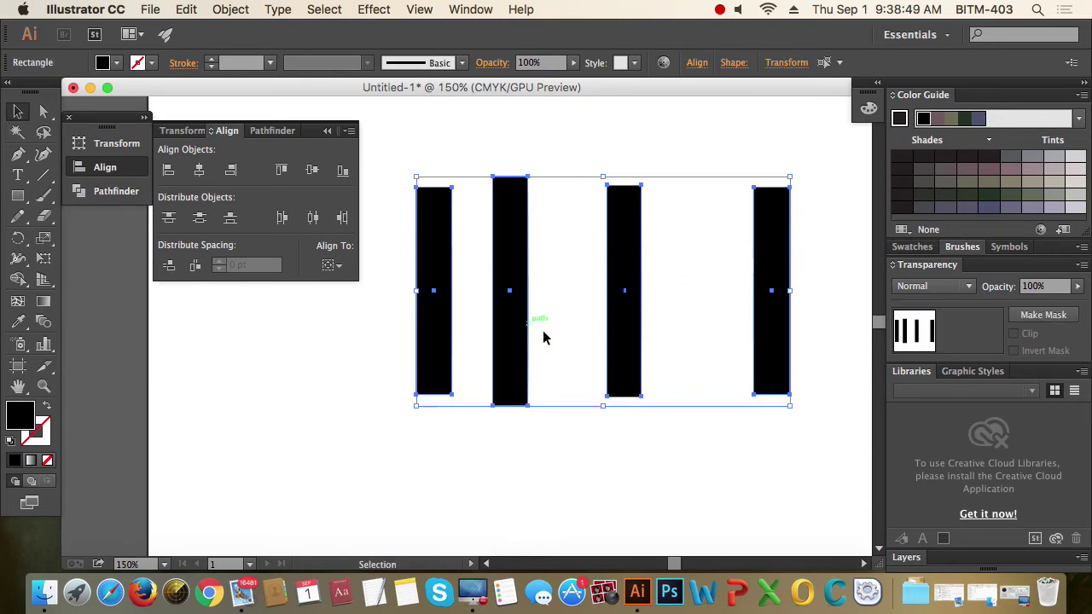
click(196, 265)
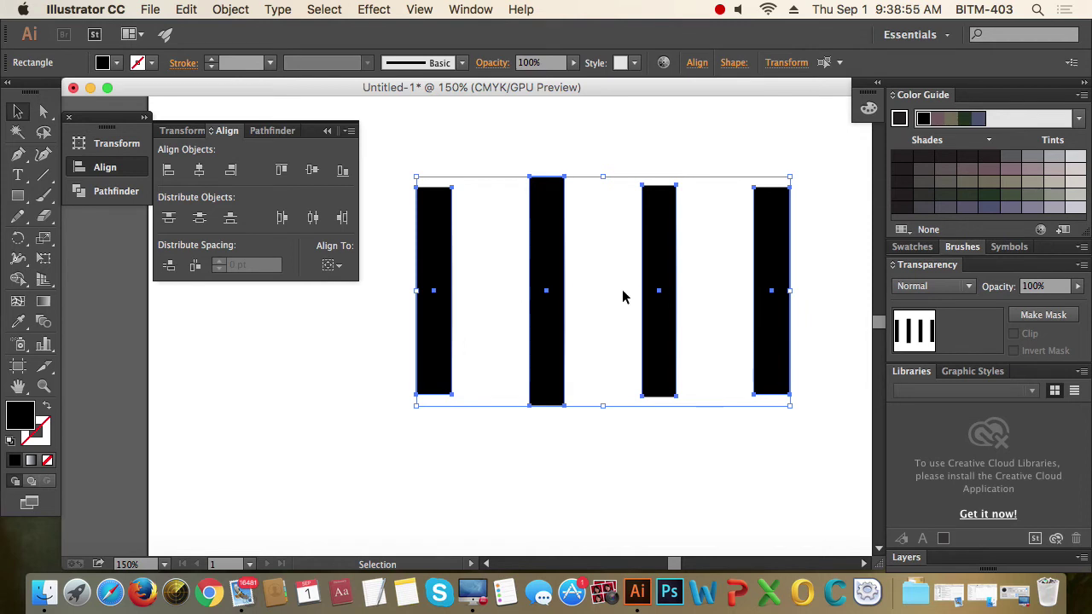
Deselect the four bars and move the second and third ones left again so the gaps are uneven
click(597, 392)
drag(541, 322, 513, 323)
drag(654, 312, 620, 312)
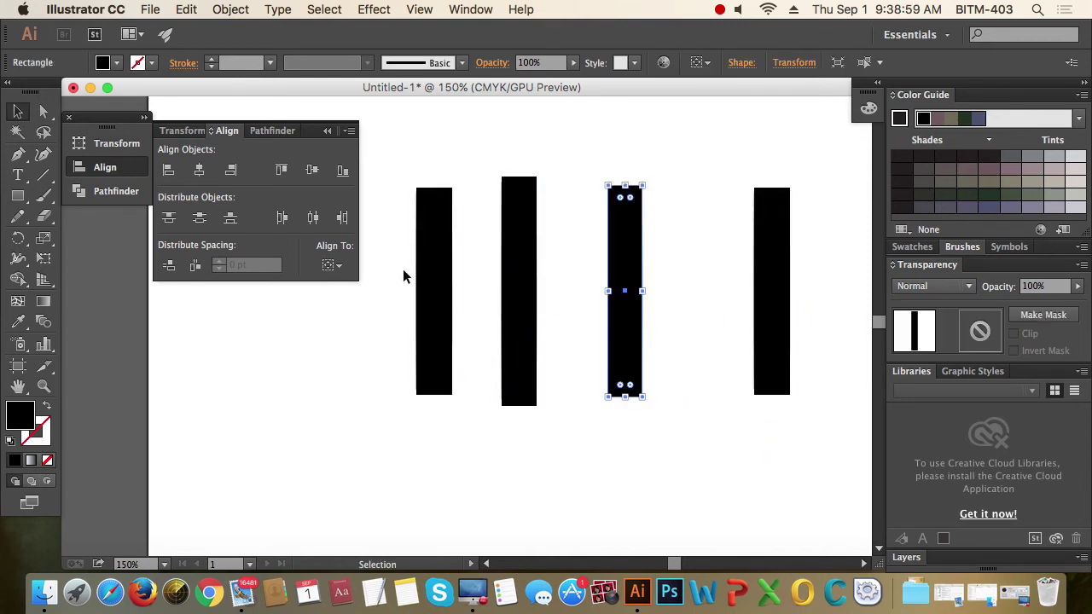
Rotate all four bars by 90° to lie horizontally and even out their gaps with Vertical Distribute Space
drag(396, 173, 794, 261)
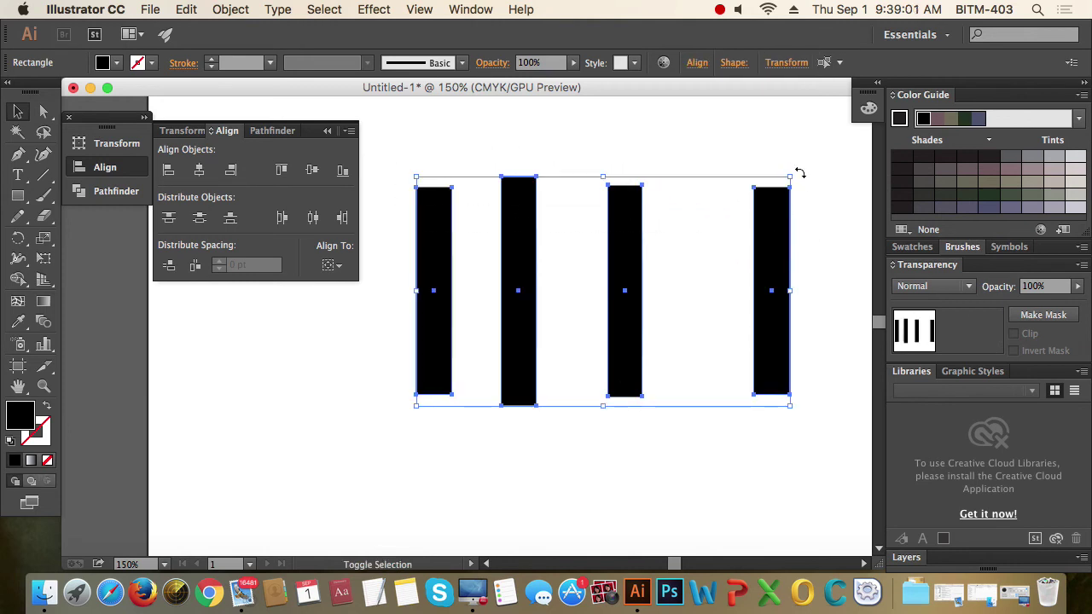
drag(807, 201, 648, 481)
click(539, 175)
drag(457, 116, 681, 532)
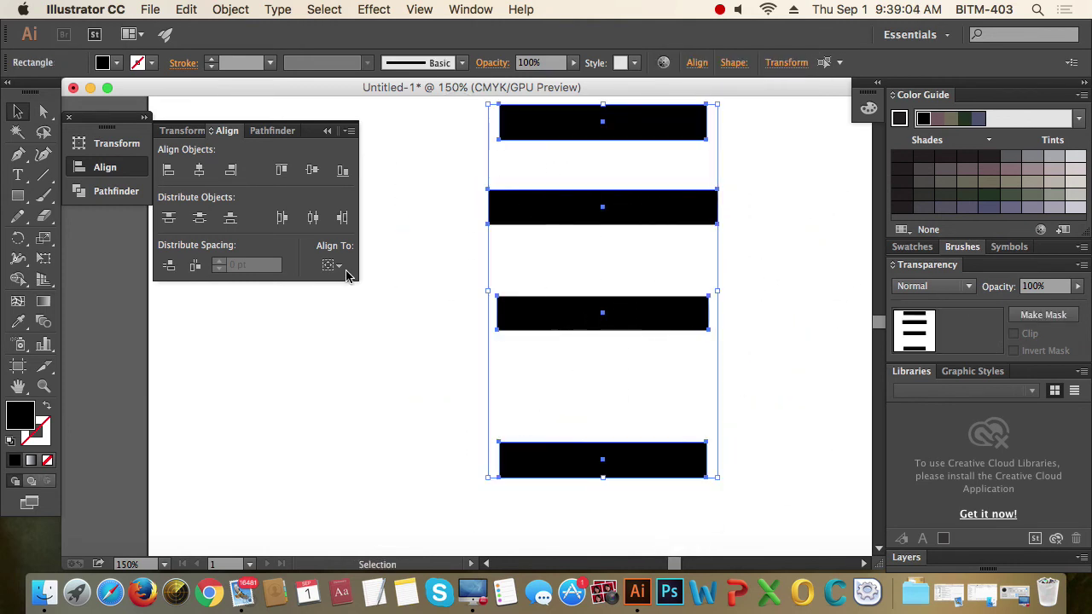
click(169, 267)
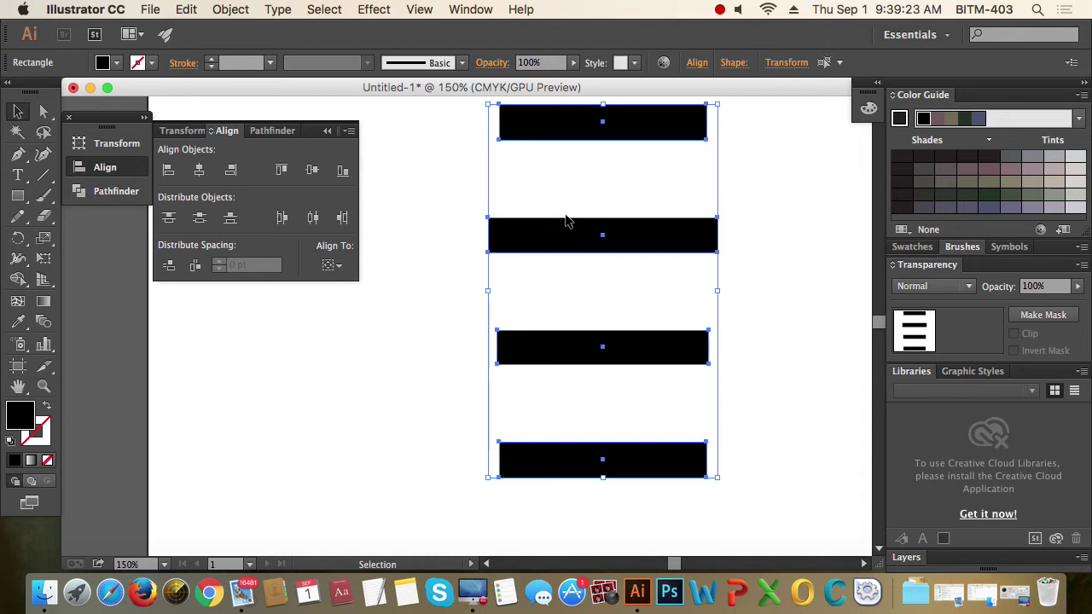
Undo the vertical distribution and the rotation of the four bars, and deselect them
key(super+z)
key(super+z)
key(super+z)
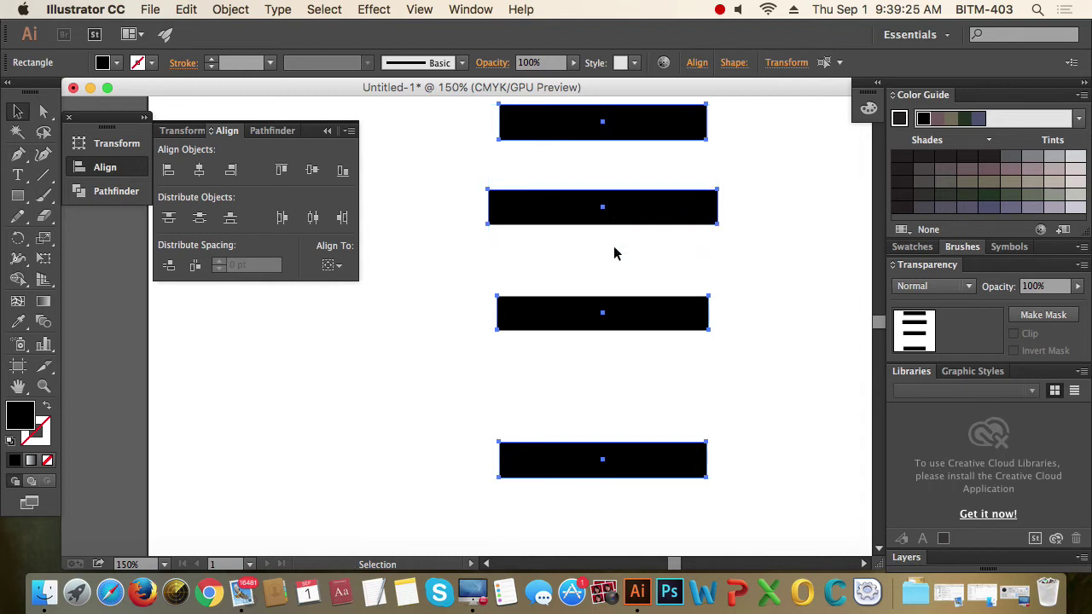
click(697, 529)
Select all four vertical bars, make the first, second and third the key object in turn, and deselect them
drag(384, 311, 789, 409)
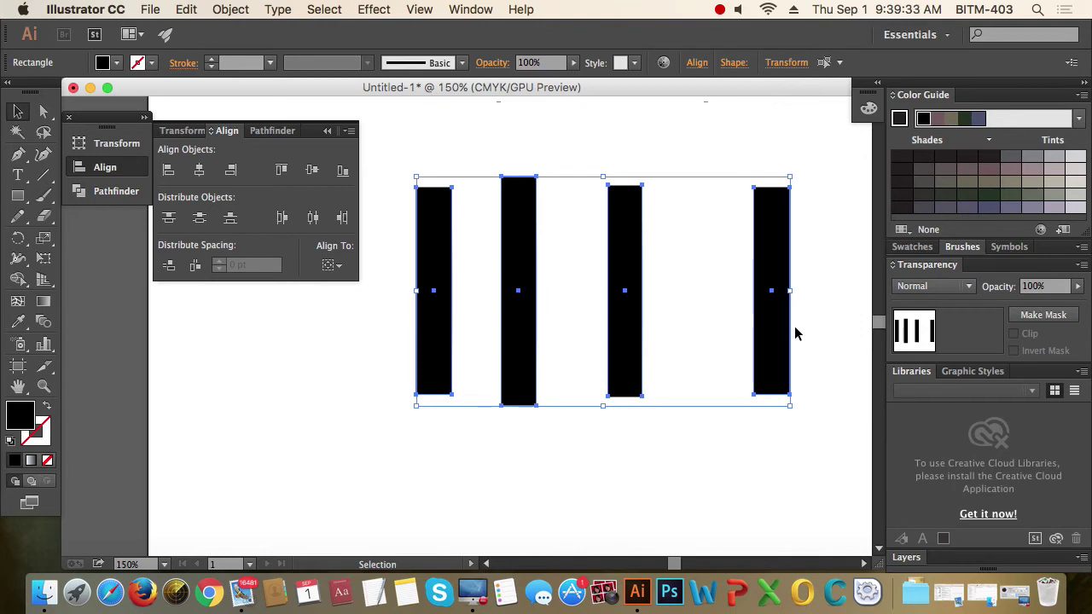
click(602, 438)
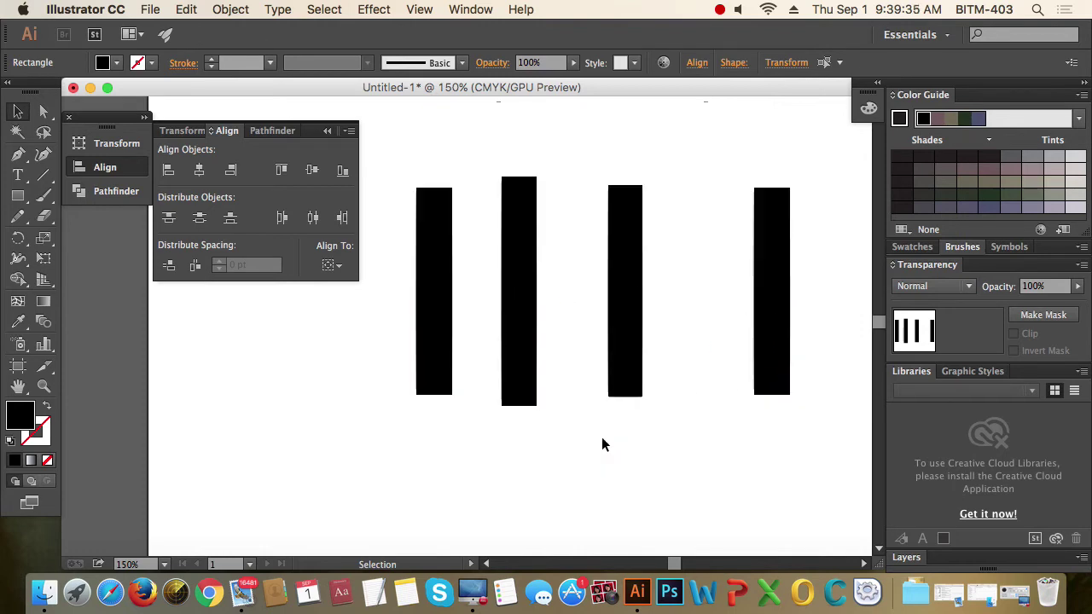
drag(353, 446, 824, 345)
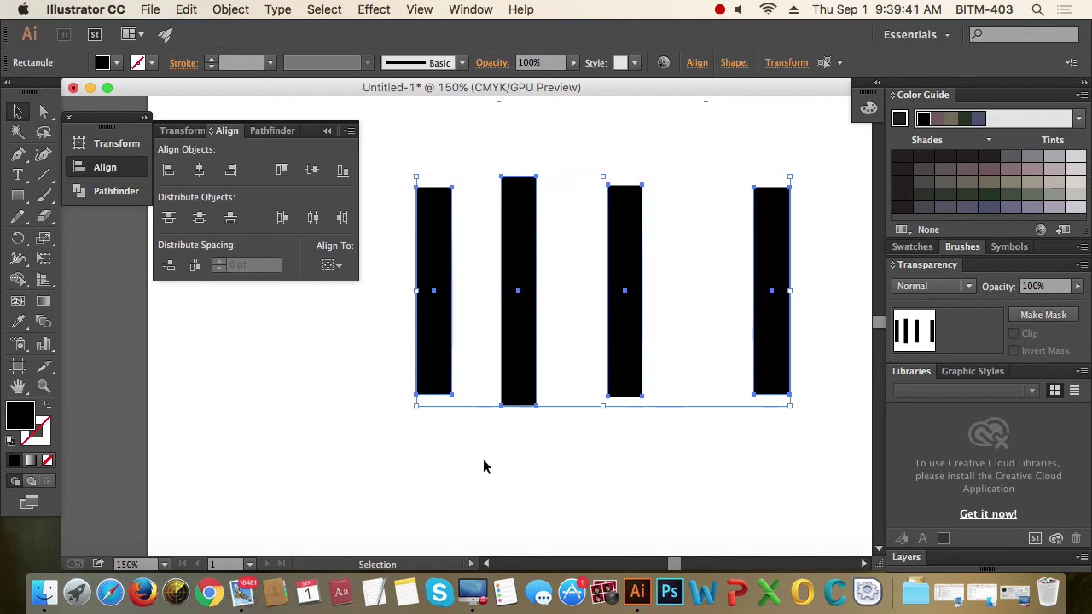
click(431, 341)
click(517, 363)
click(623, 378)
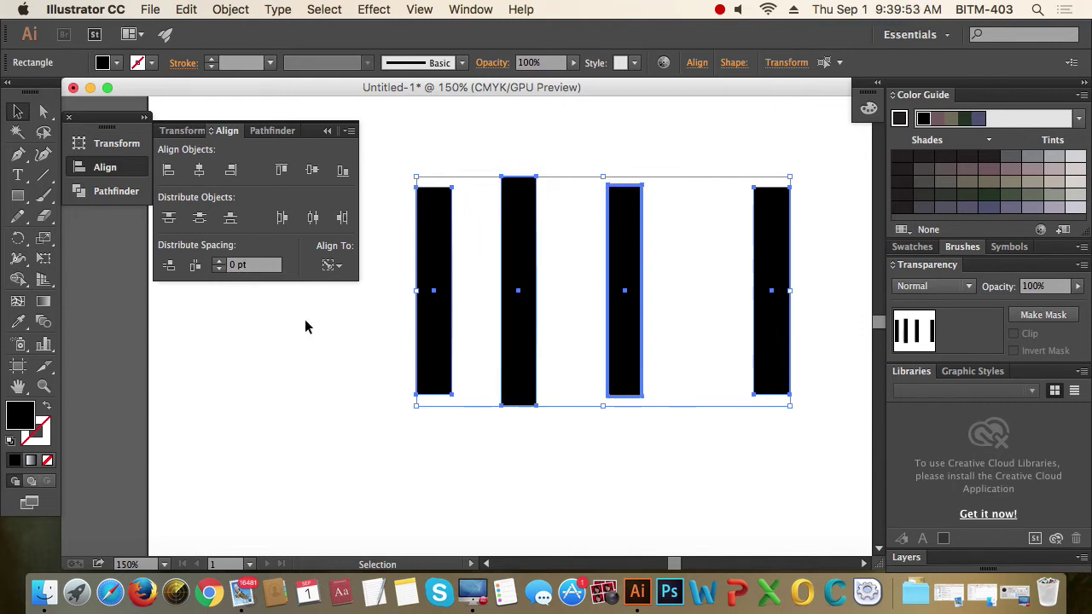
click(354, 394)
Select all four vertical bars and set the leftmost one as the key object
drag(385, 460, 848, 347)
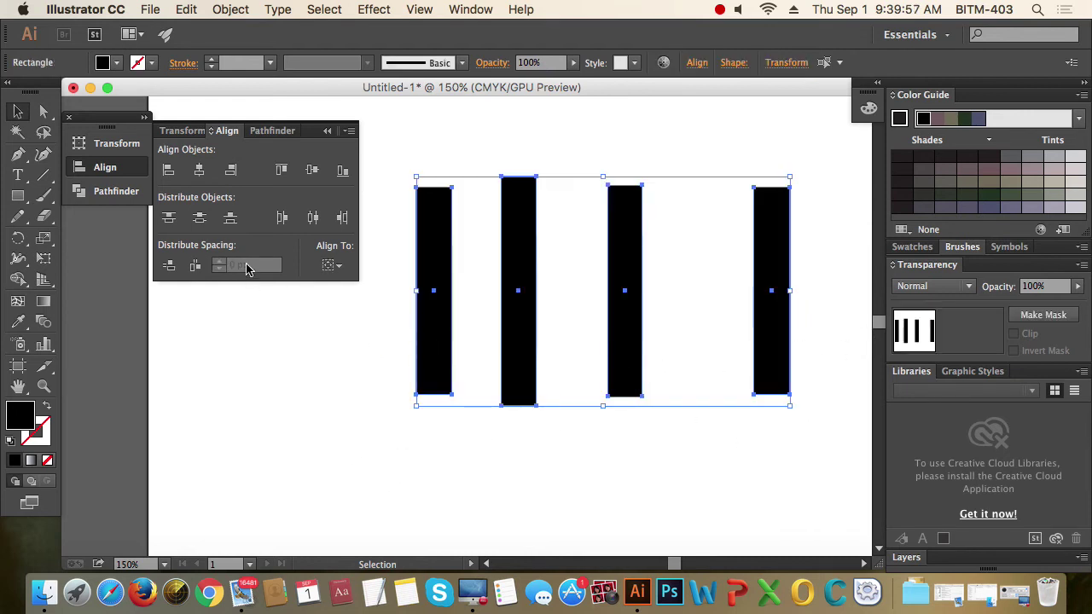
click(238, 270)
click(241, 270)
click(444, 333)
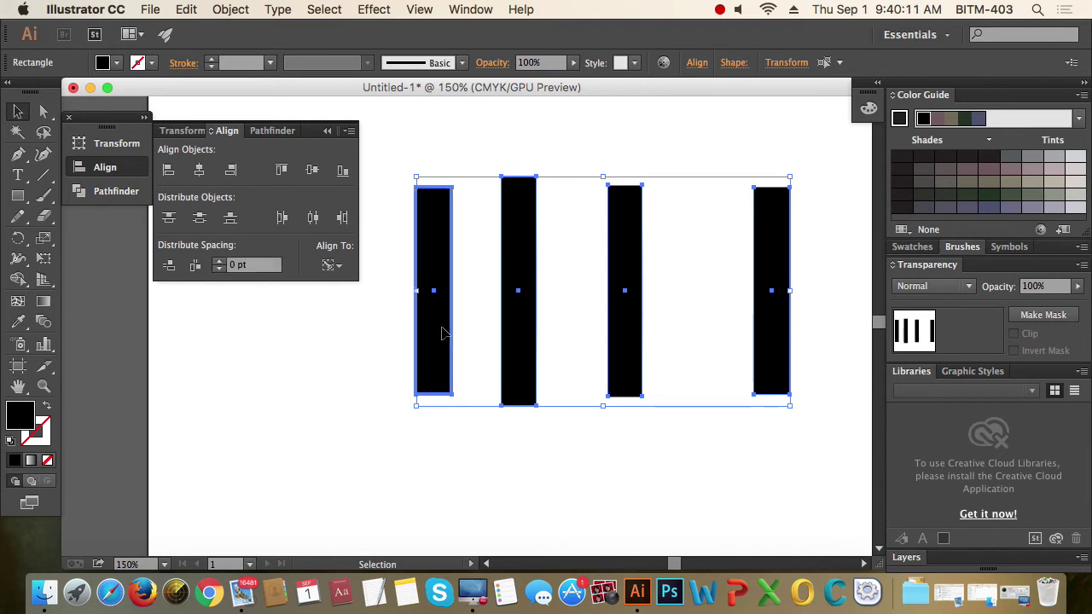
Set the distribute spacing to 30 pt, apply Horizontal Distribute Space to the four bars, and deselect them
click(257, 265)
text(30)
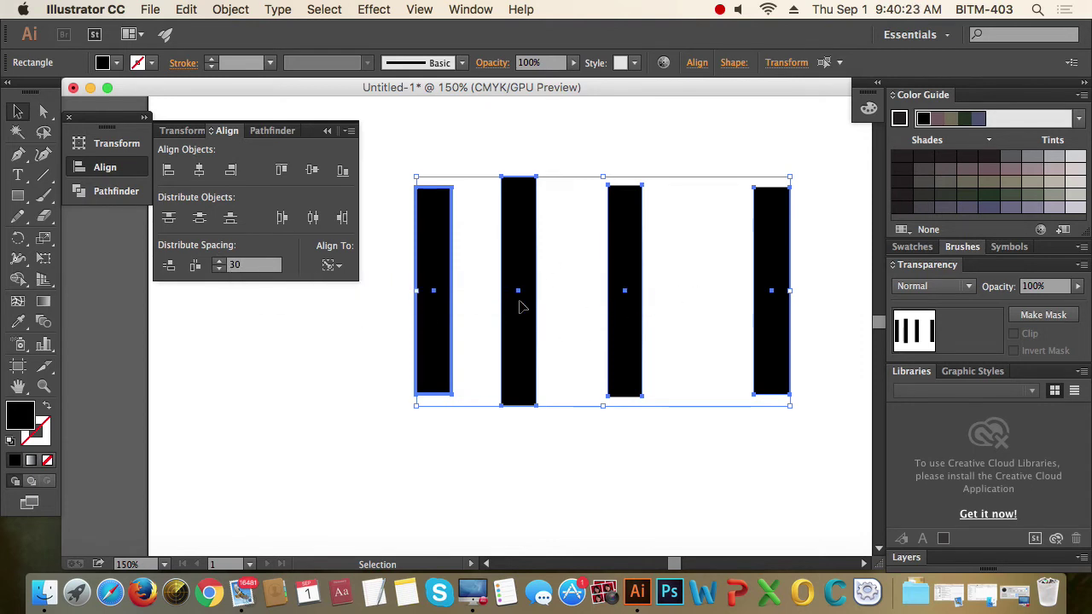
click(195, 266)
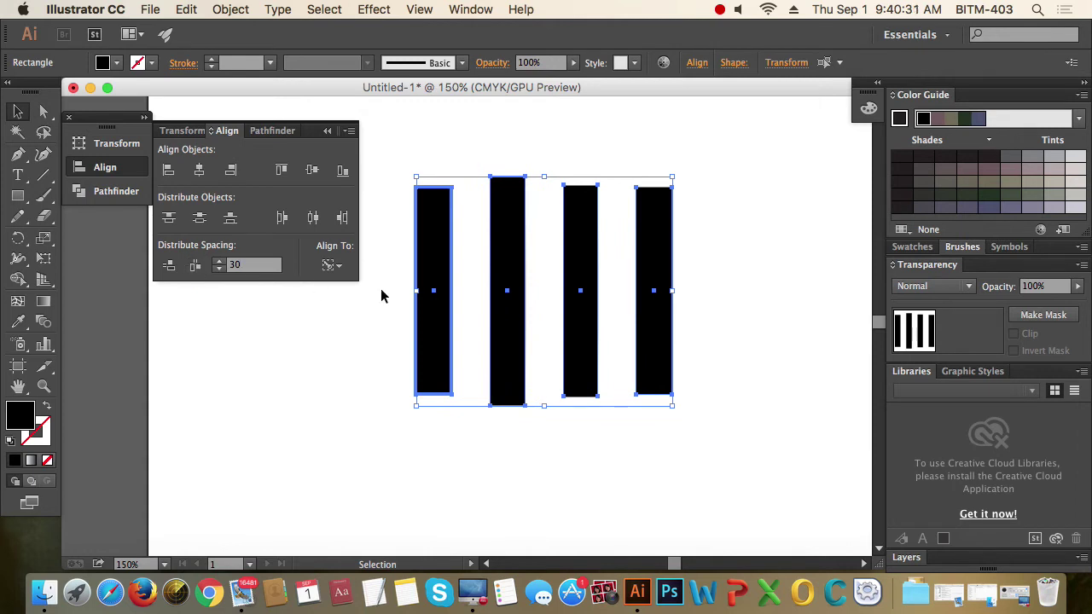
click(718, 292)
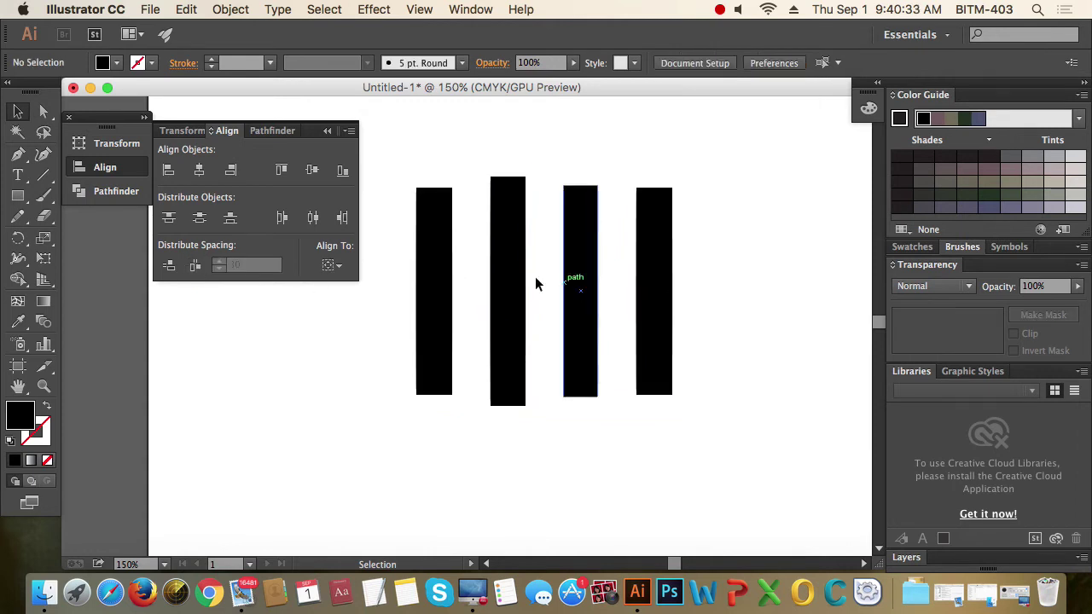
Draw a black rectangle about 30 pt wide and 27 pt high filling the gap between the first and second bars
scroll(557, 312, up, 1)
scroll(557, 313, up, 2)
key(m)
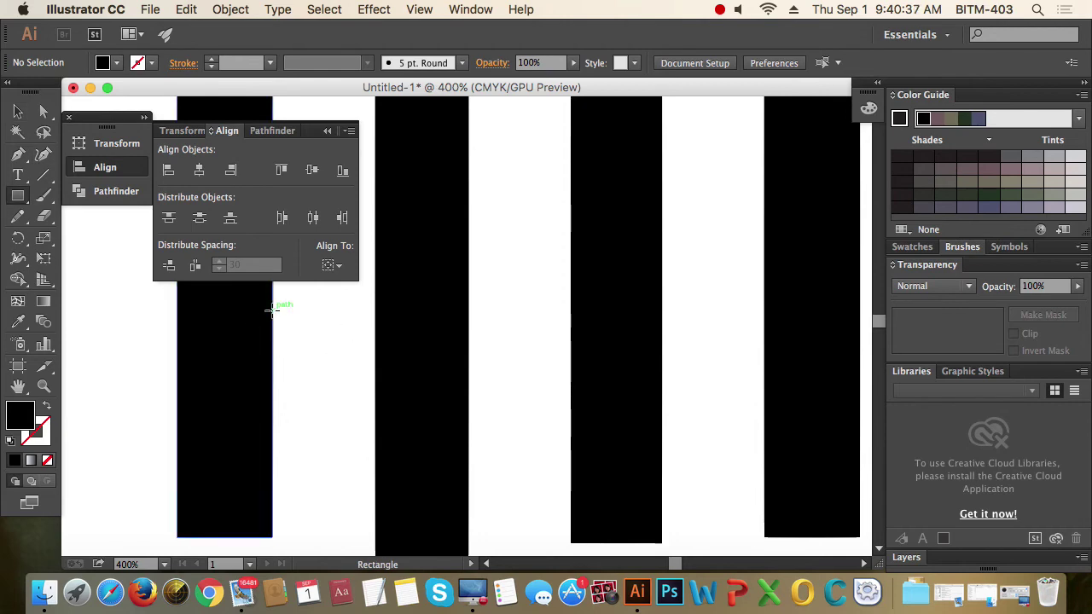
drag(273, 310, 372, 403)
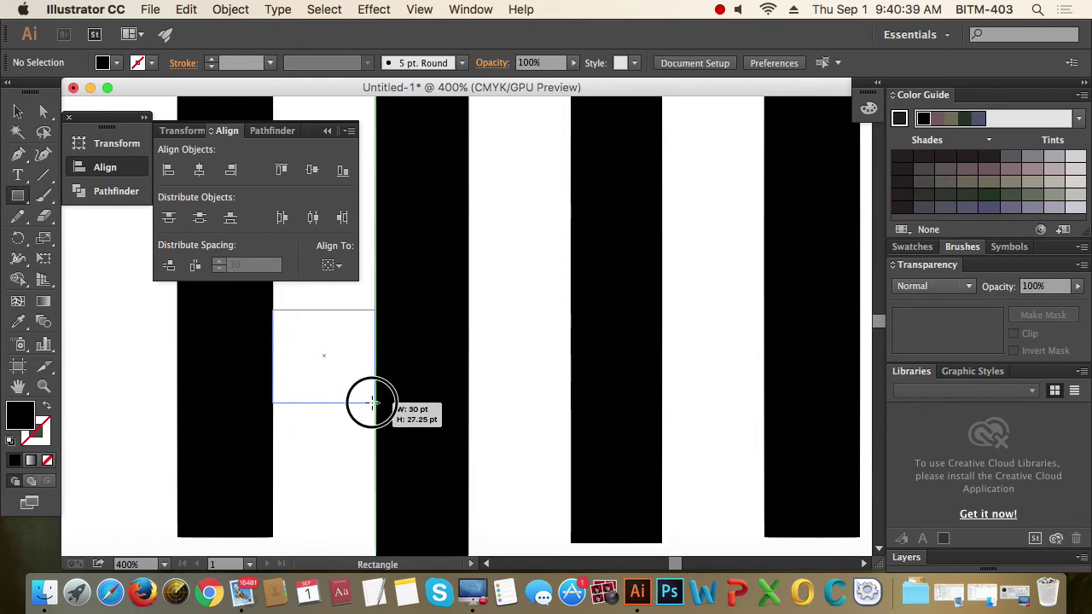
drag(372, 403, 372, 403)
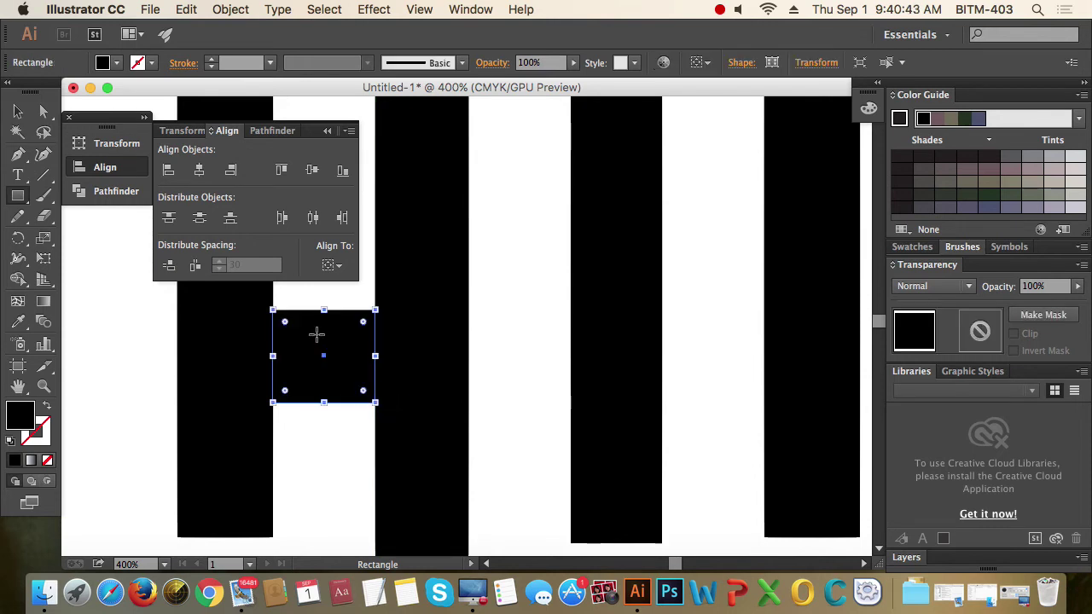
Move the small rectangle into the gap between the third and fourth bars to check the spacing
key(v)
drag(317, 337, 704, 335)
key(super+minus)
key(super+minus)
key(super+minus)
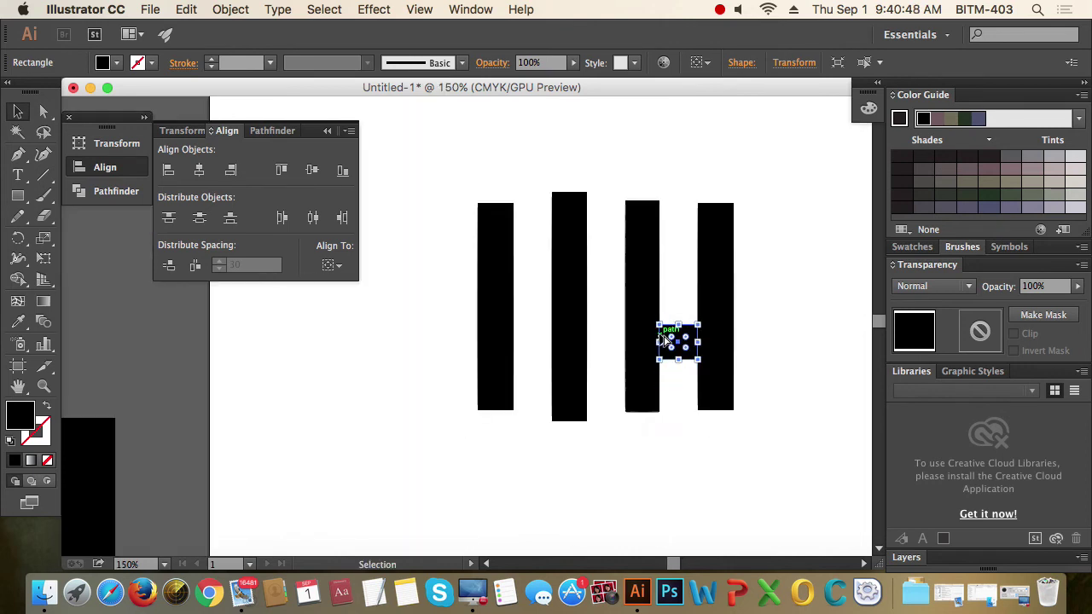
Deselect the small rectangle, and select all four vertical bars together with it
click(656, 451)
drag(429, 271, 811, 453)
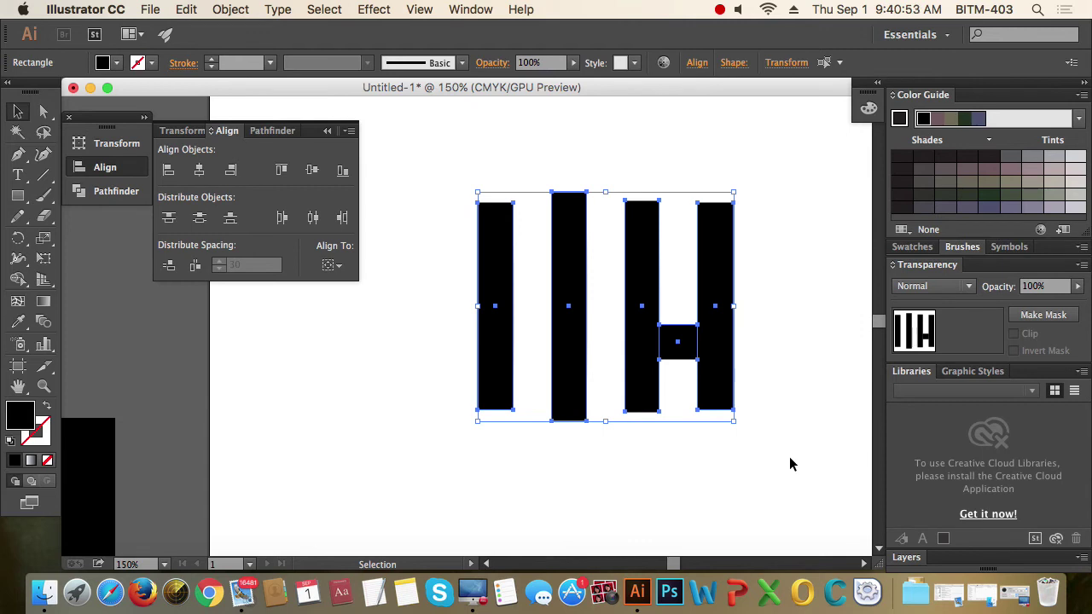
click(722, 9)
click(742, 27)
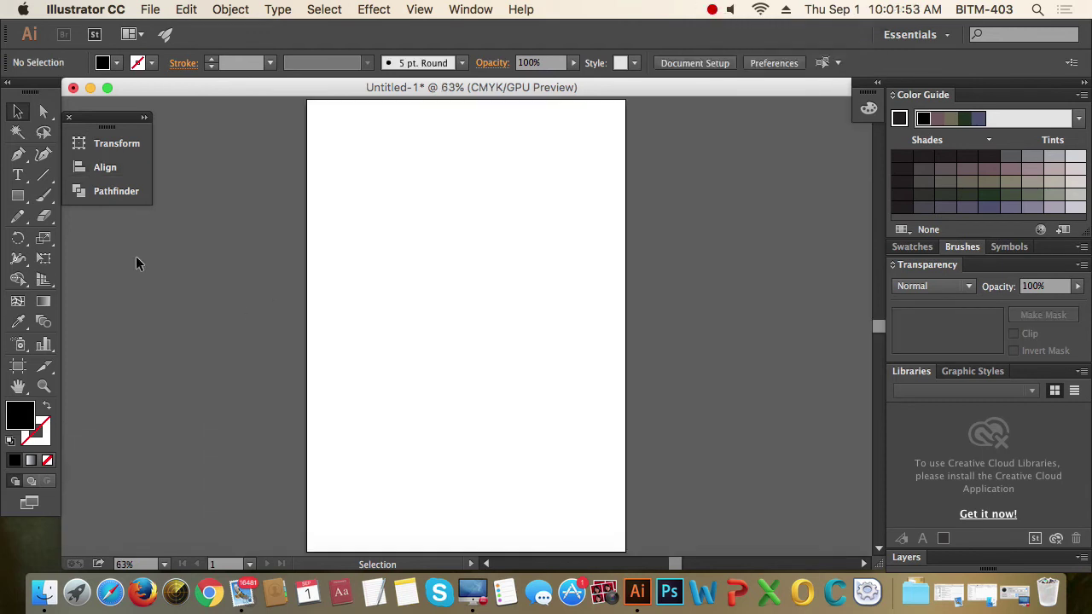
Draw three tall black rectangles of different widths, staggered diagonally down the blank artboard from its upper-left area
click(17, 195)
drag(390, 185, 440, 316)
drag(465, 250, 498, 406)
mouse_move(544, 300)
mouse_down()
mouse_move(572, 429)
mouse_move(583, 436)
mouse_up()
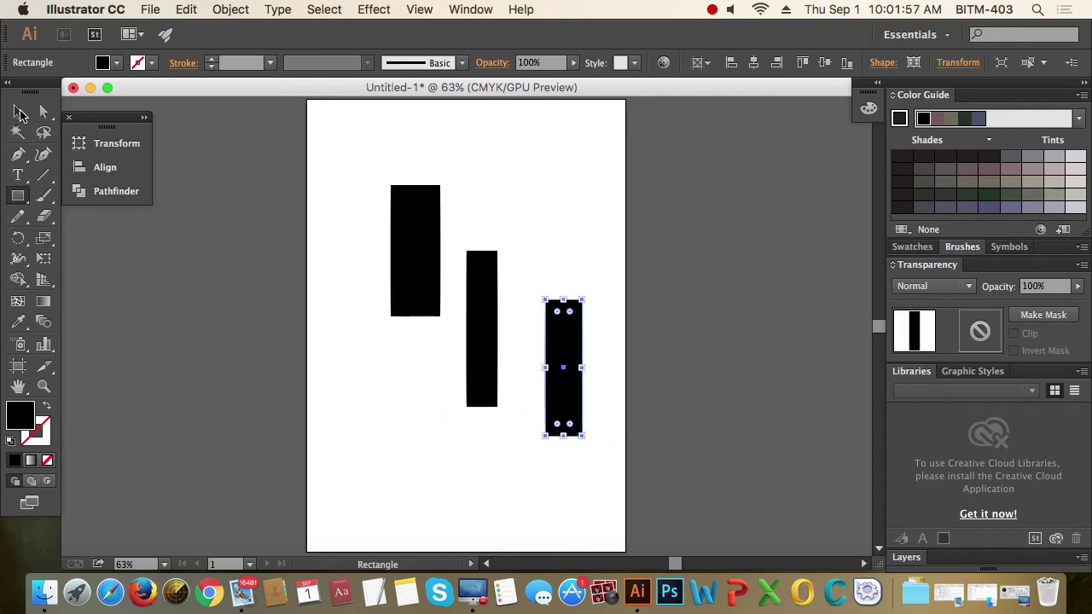
Select all three black bars and set the alignment reference to the artboard
click(18, 111)
drag(358, 170, 638, 432)
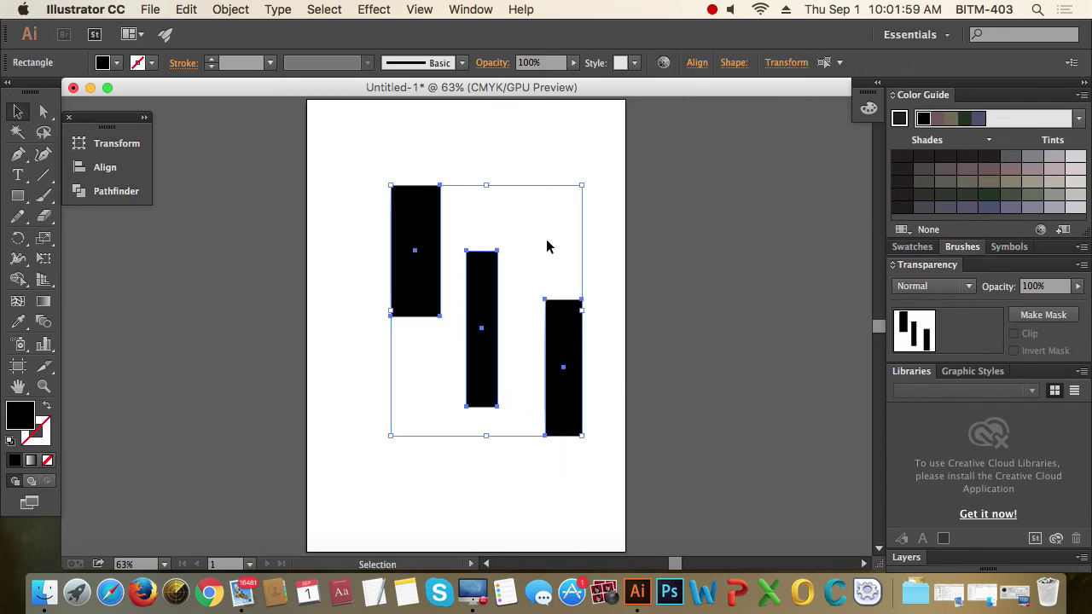
click(104, 167)
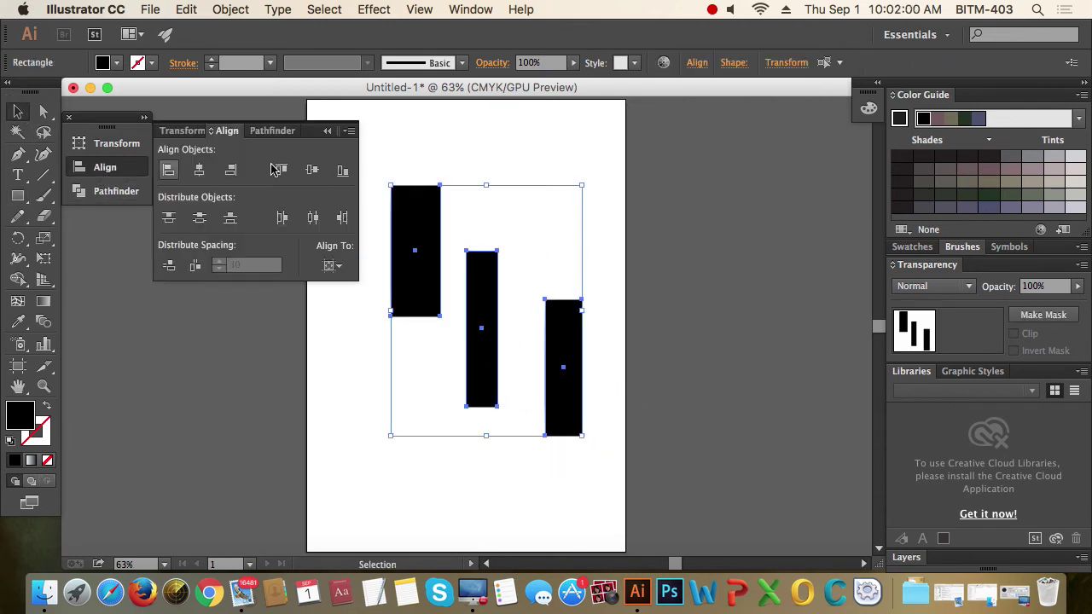
click(338, 269)
click(365, 322)
Align the three bars vertically to the artboard's top, its bottom and finally its center
click(281, 170)
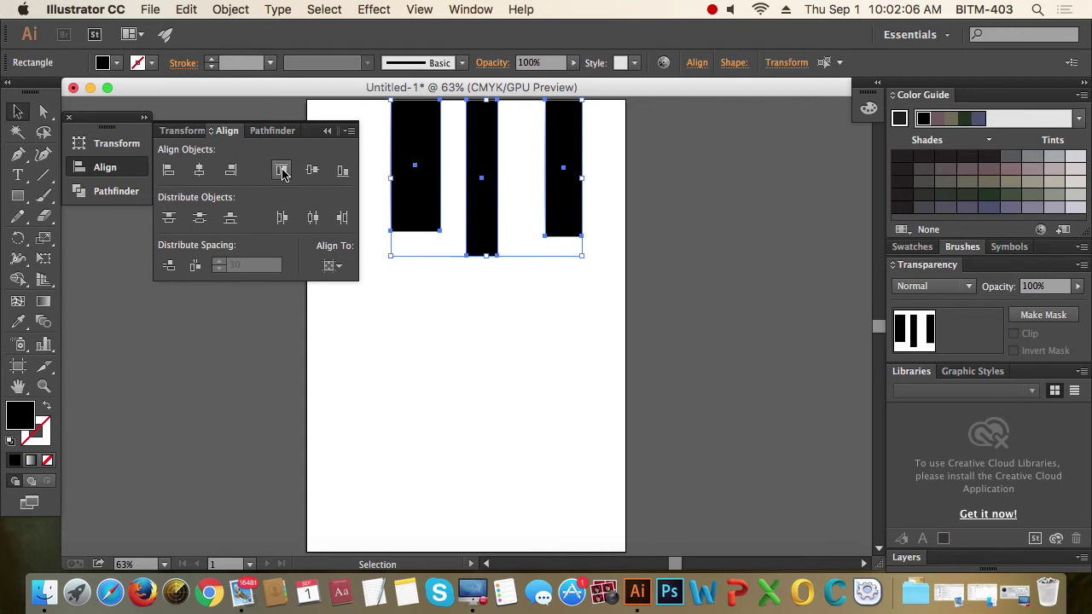
click(342, 170)
click(312, 170)
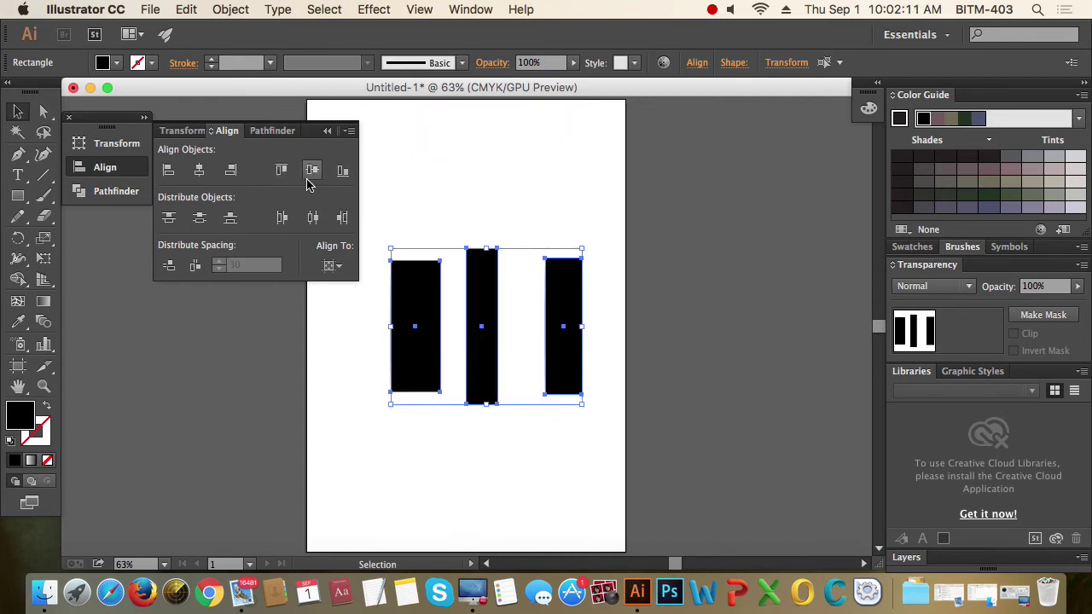
Rotate the three selected bars together by 90° so they lie horizontally
drag(415, 215, 589, 353)
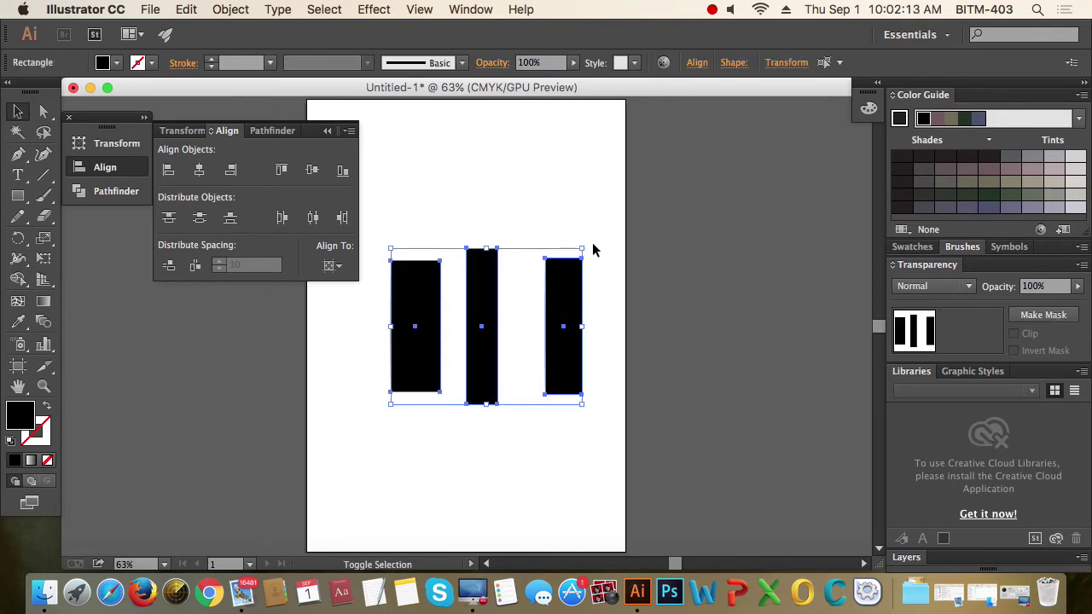
drag(580, 236, 596, 404)
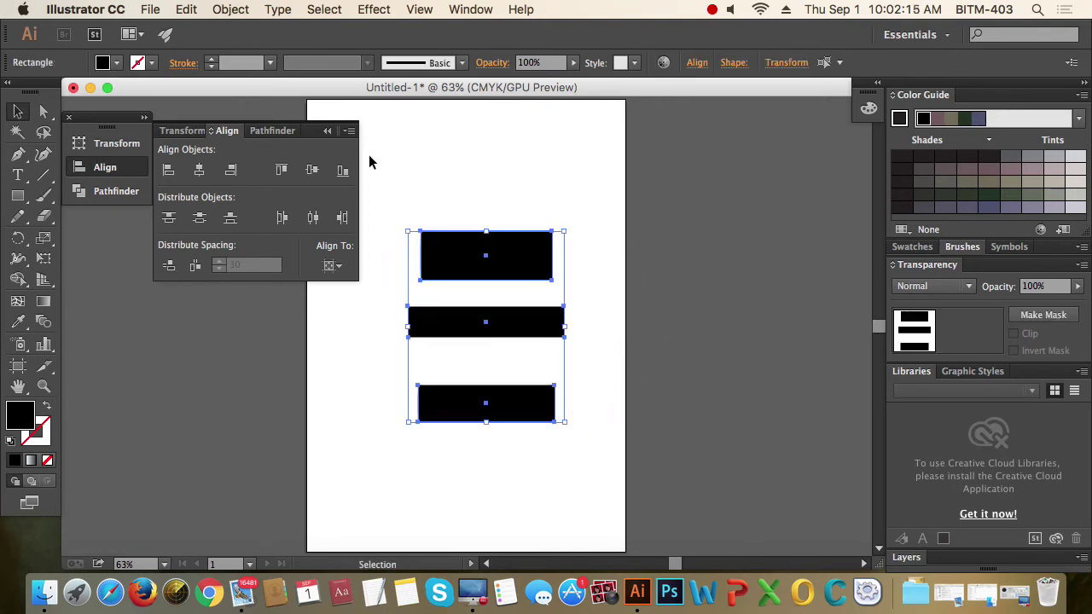
Align the horizontal bars to the artboard's left edge, its right edge and finally its horizontal center, and deselect them
click(170, 173)
click(232, 171)
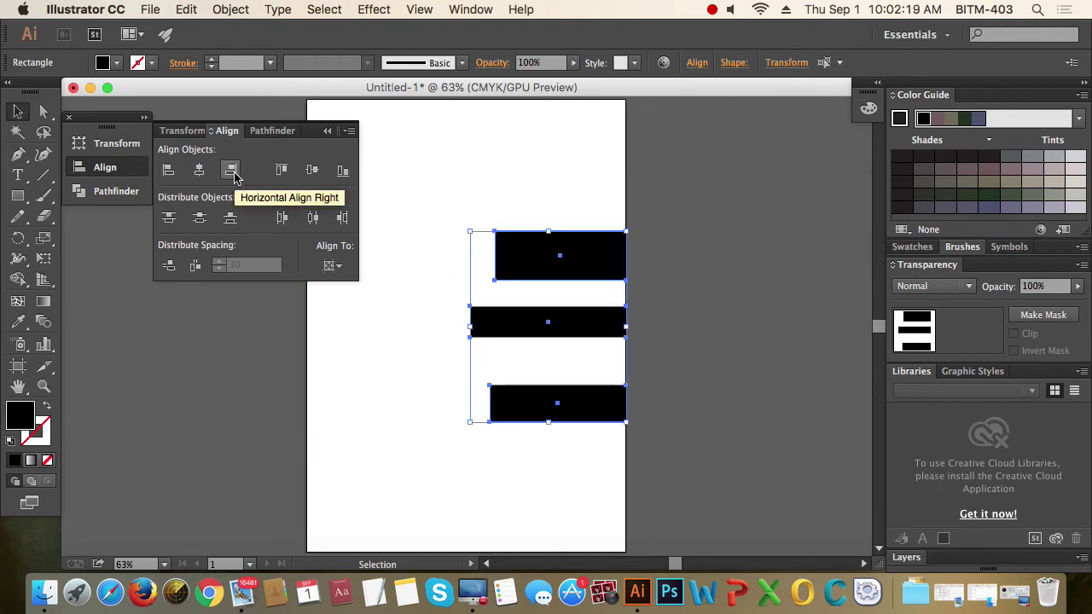
click(198, 171)
click(525, 194)
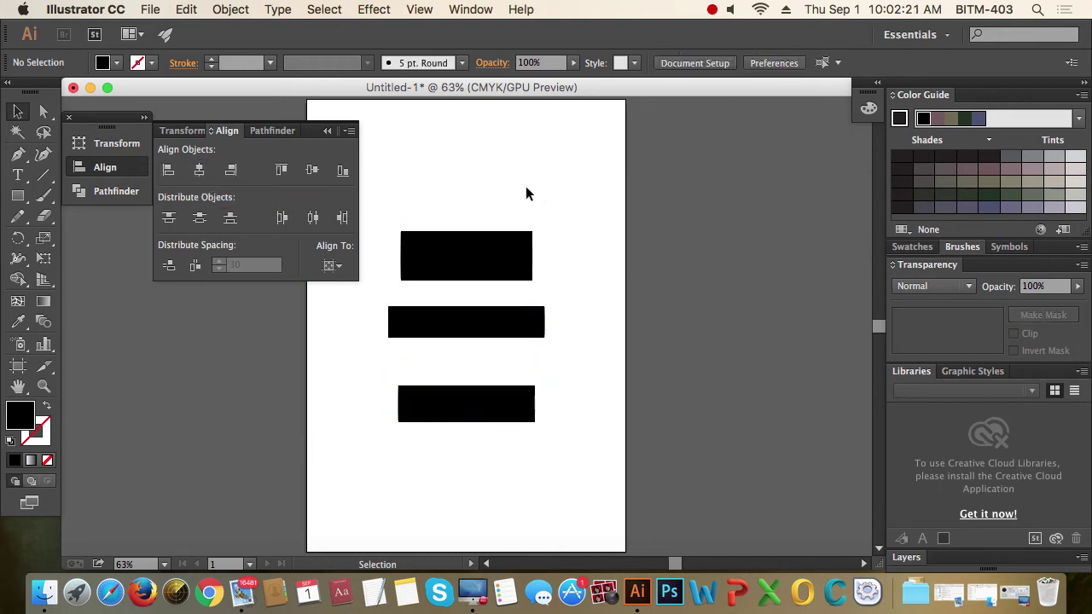
click(327, 131)
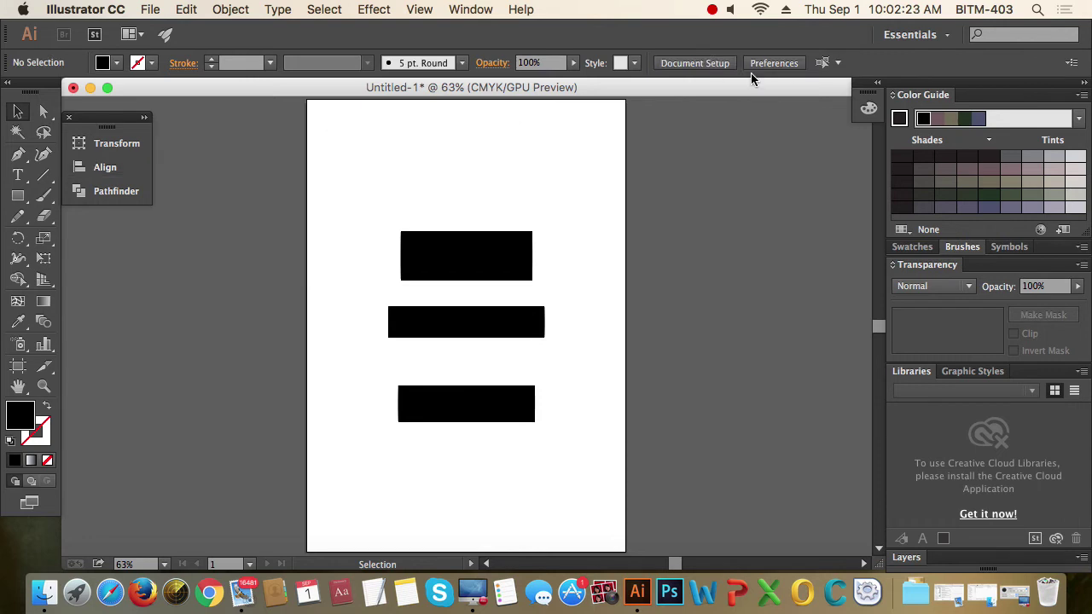
click(713, 9)
click(750, 26)
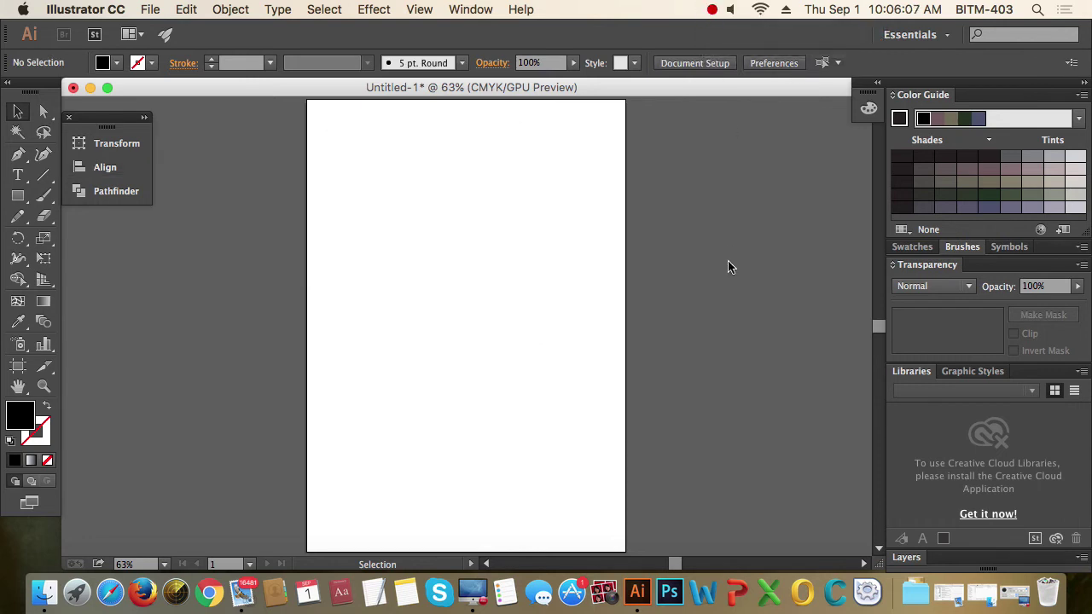
Draw a large black rectangle in the upper half of the blank artboard and move it slightly right and down
click(17, 196)
drag(357, 189, 533, 350)
click(17, 111)
click(403, 147)
click(445, 243)
drag(409, 227, 474, 248)
Select the large black rectangle and lock it in place
click(522, 147)
click(514, 247)
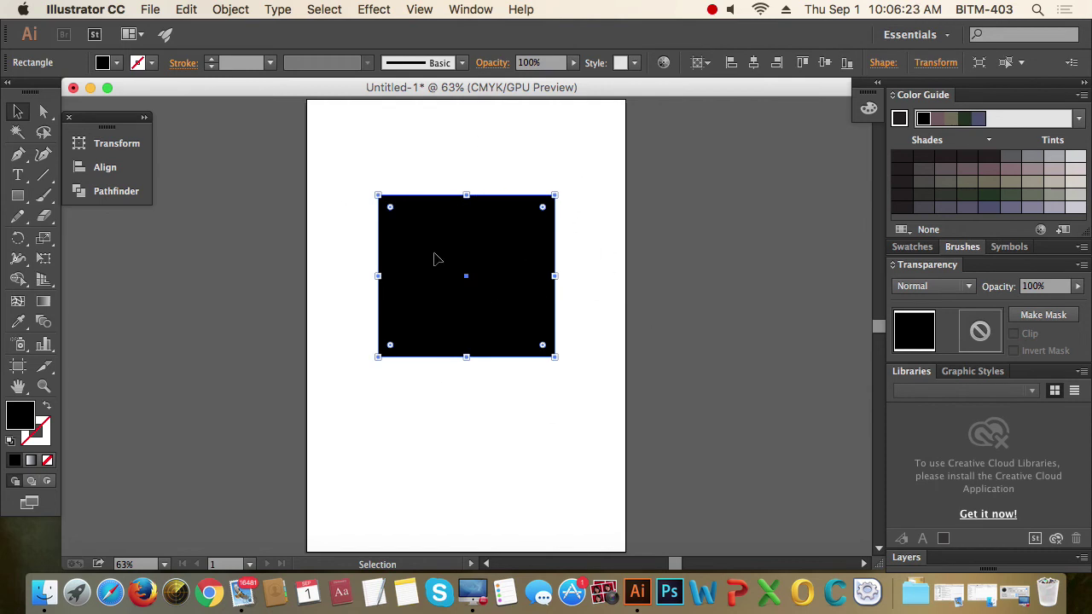
click(609, 231)
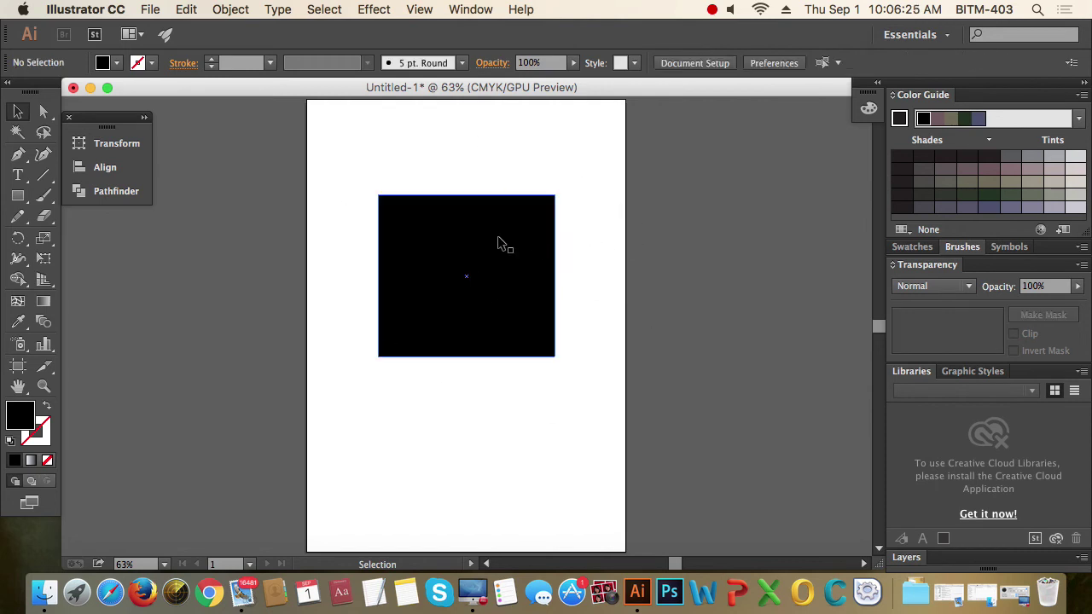
click(524, 244)
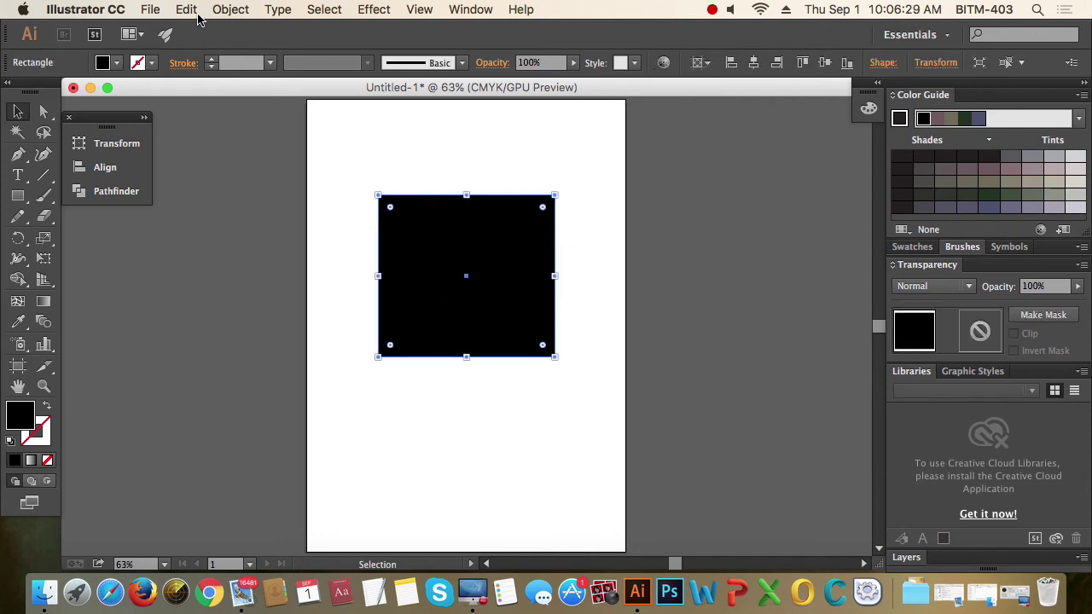
click(232, 9)
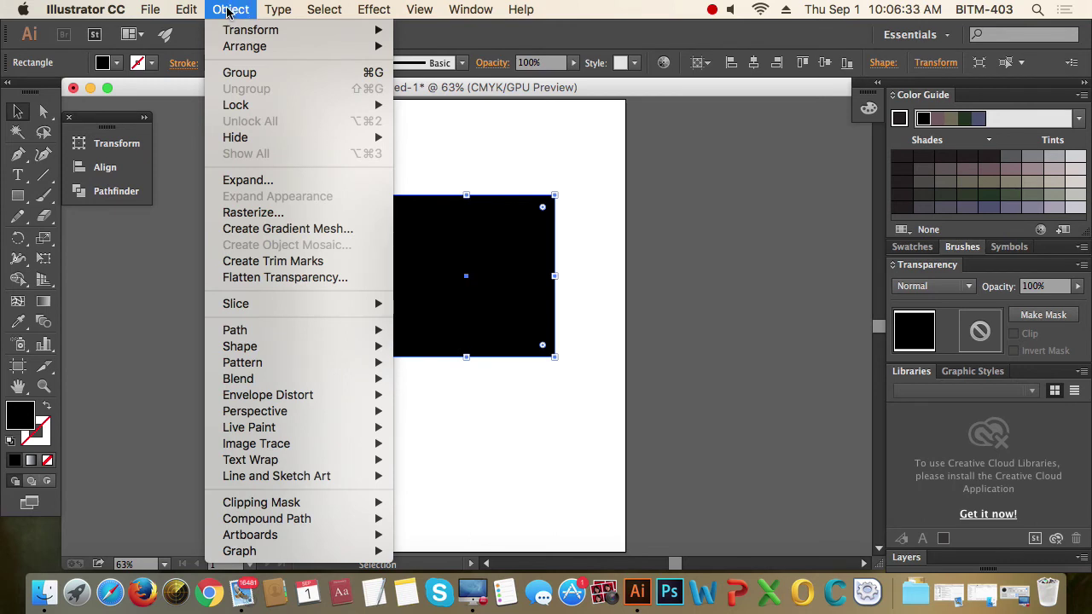
mouse_move(237, 107)
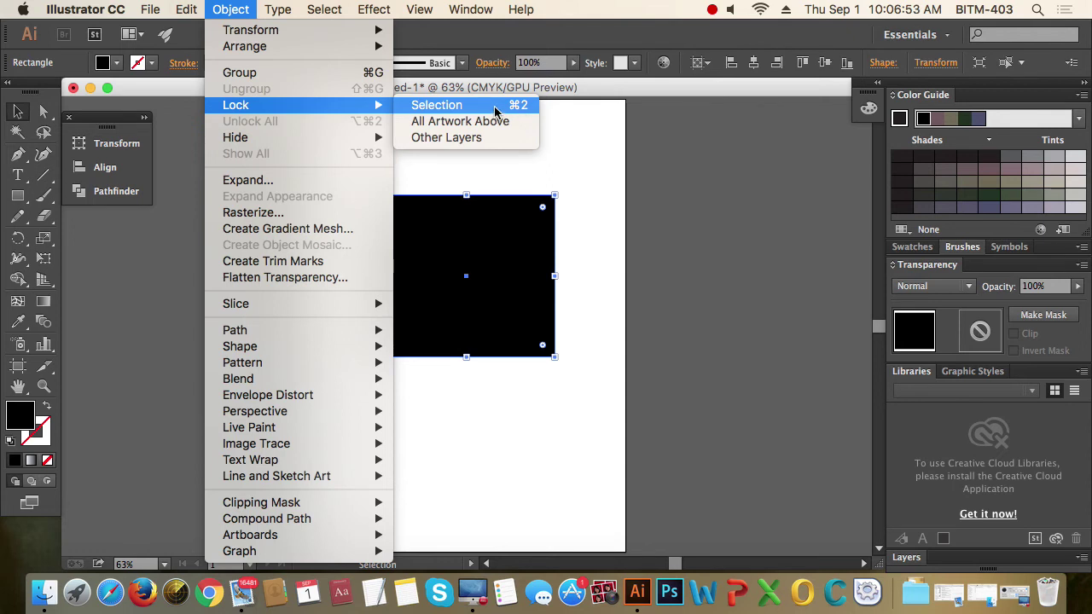
click(500, 109)
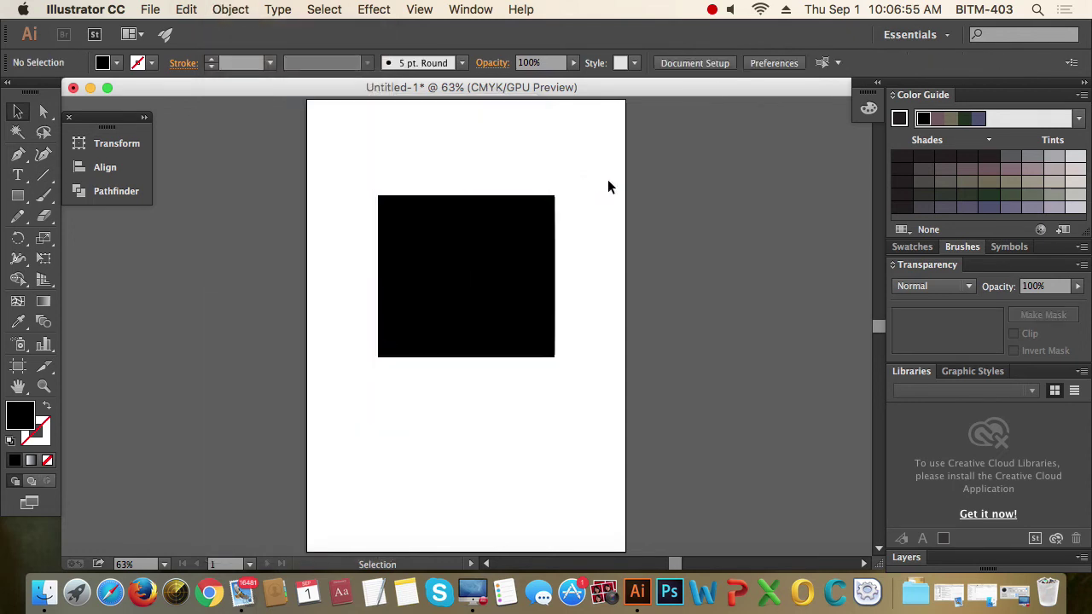
Try to select and move the locked rectangle with repeated marquees and drags across it
drag(391, 164, 630, 359)
drag(345, 162, 582, 381)
drag(360, 190, 556, 391)
drag(522, 273, 524, 382)
drag(419, 236, 522, 310)
drag(572, 224, 422, 361)
drag(435, 214, 336, 292)
drag(465, 322, 434, 243)
drag(406, 156, 503, 300)
drag(354, 161, 443, 247)
drag(584, 275, 513, 375)
Unlock all locked objects and clear the selection
click(229, 10)
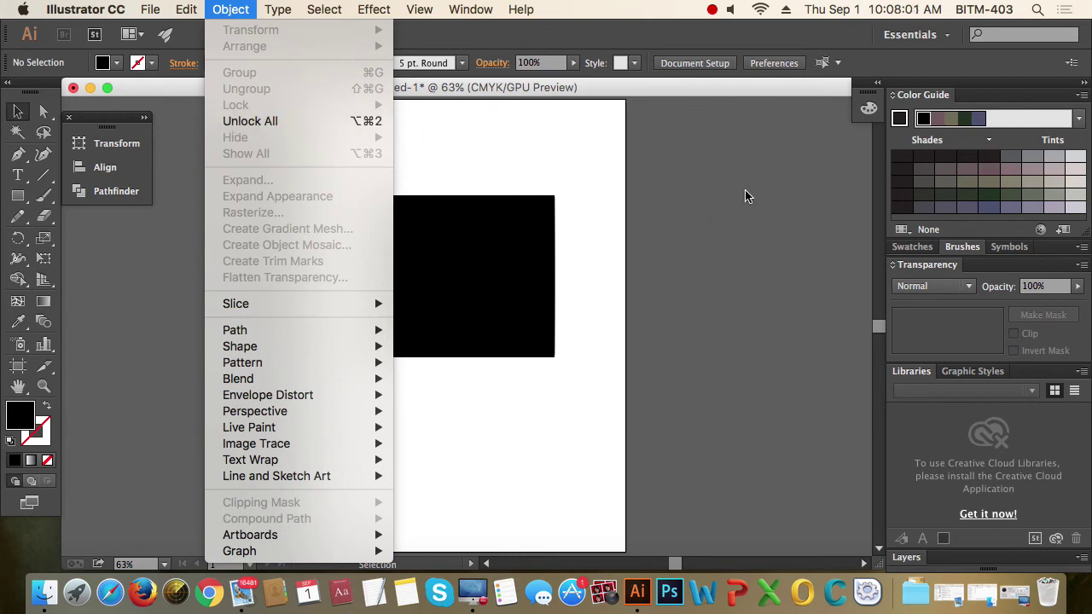
click(336, 127)
click(639, 210)
Scale the unlocked black rectangle down and move it toward the top of the artboard
click(453, 225)
drag(480, 225, 538, 215)
drag(568, 325, 505, 273)
click(506, 267)
mouse_move(463, 205)
mouse_down()
mouse_move(483, 246)
mouse_move(463, 237)
mouse_move(491, 199)
mouse_move(475, 195)
mouse_up()
click(563, 212)
click(451, 212)
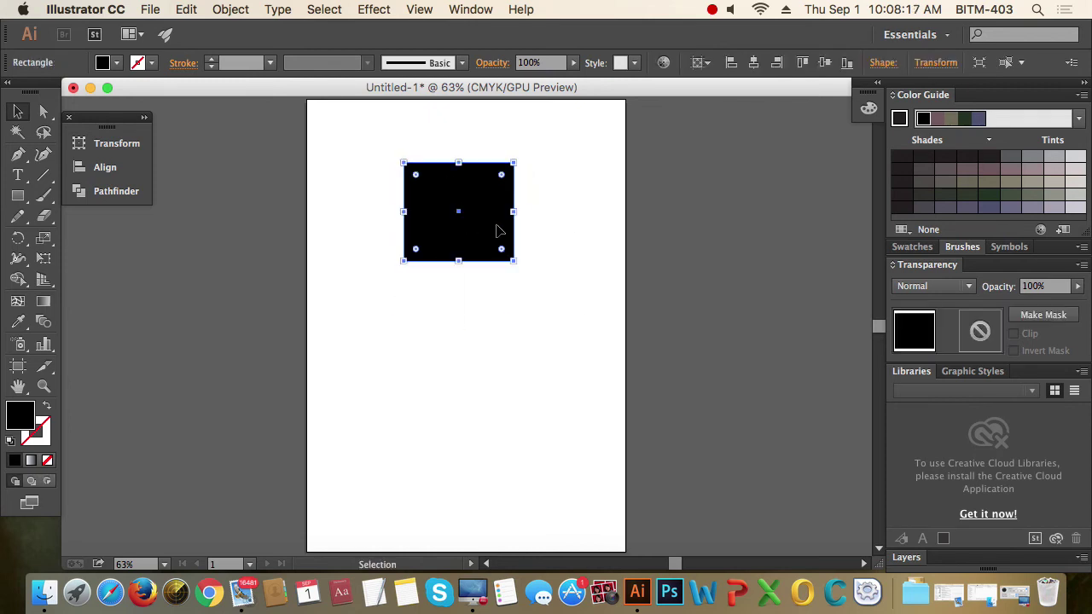
Undo the last move of the black rectangle and deselect it
key(super+z)
mouse_move(504, 231)
mouse_down()
mouse_move(487, 219)
mouse_move(510, 225)
mouse_move(500, 231)
mouse_up()
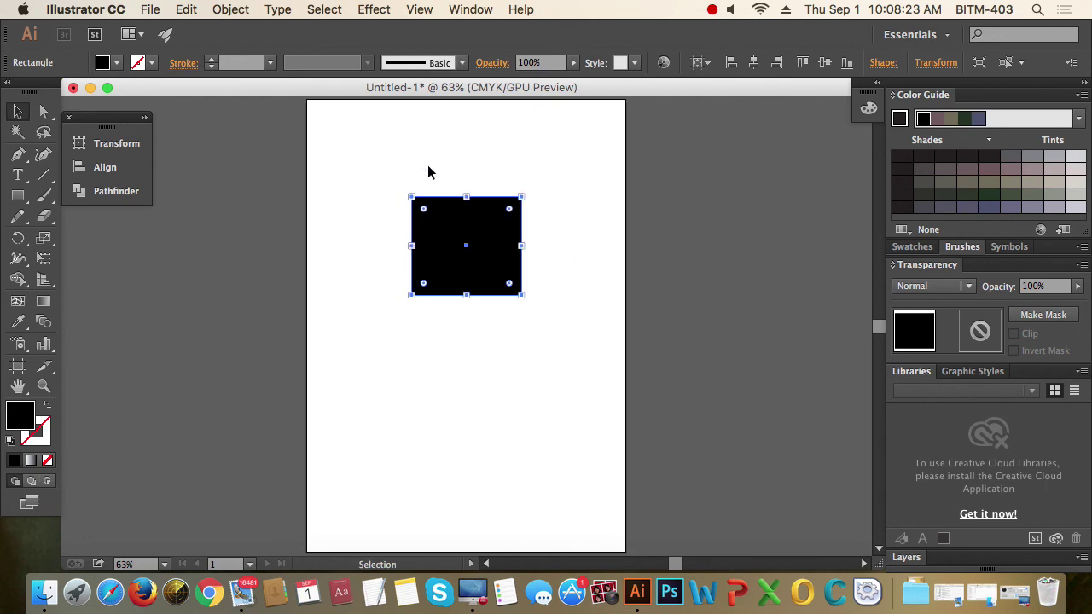
click(576, 248)
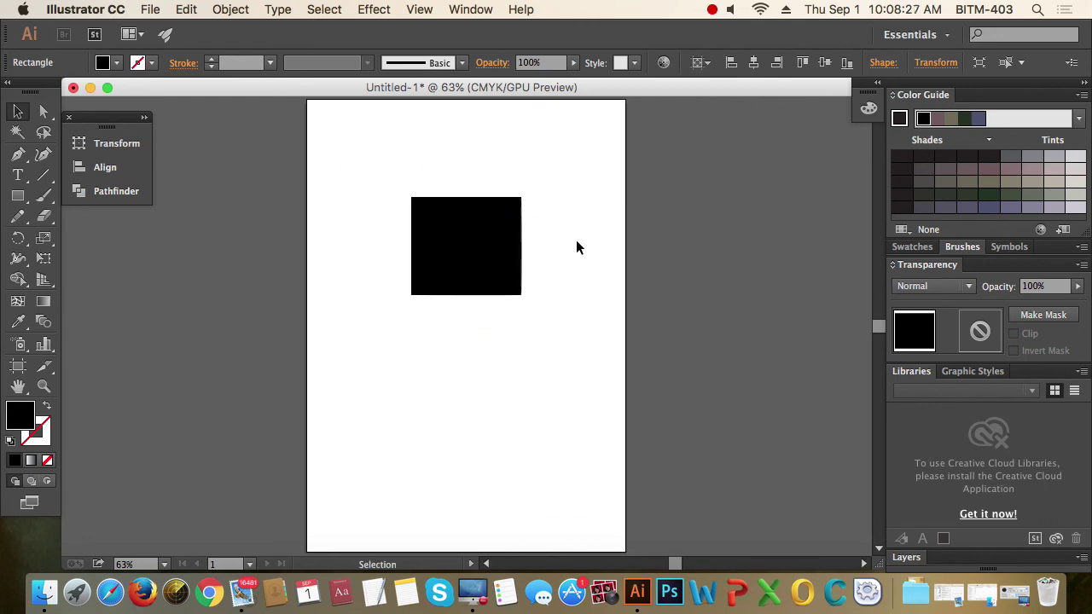
Select the black rectangle and hide it
click(491, 243)
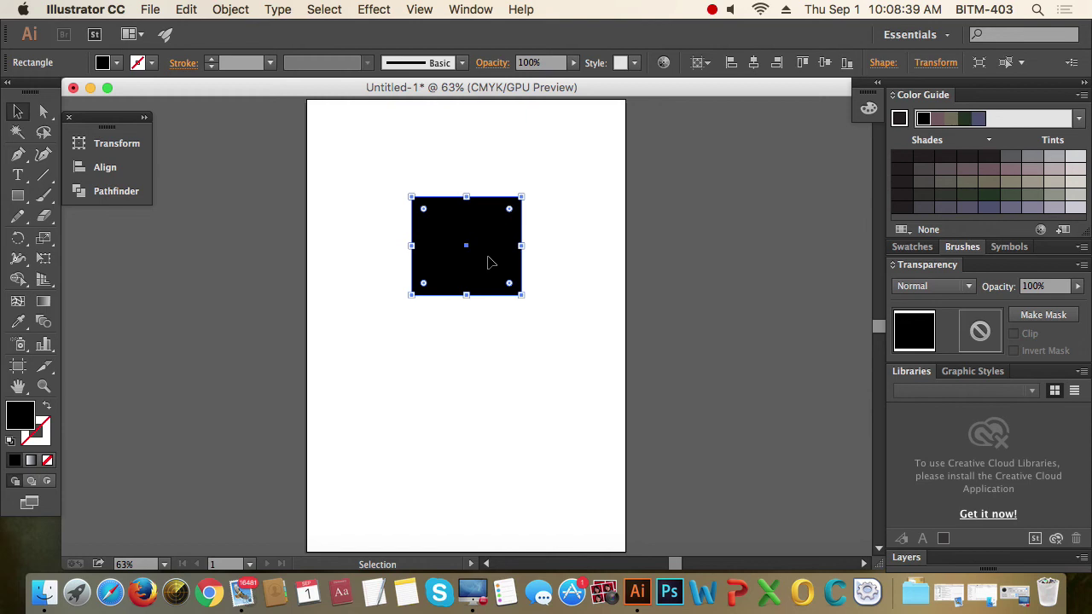
click(496, 237)
click(228, 10)
mouse_move(226, 139)
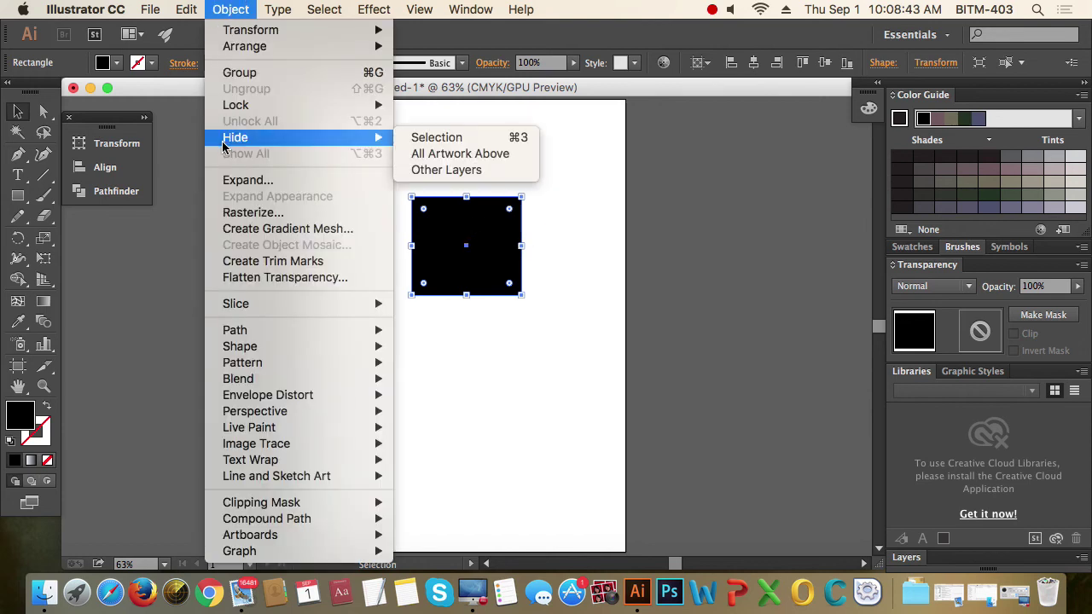
click(525, 140)
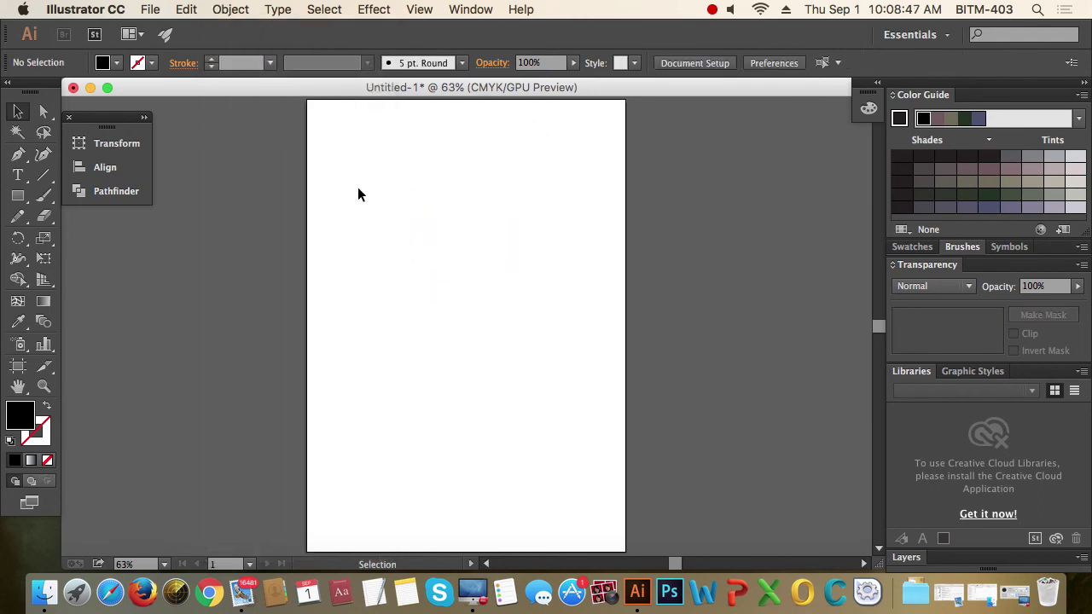
Draw a few small black rectangles in the area of the hidden rectangle, with one of them rotated, and deselect them
click(18, 195)
drag(435, 216, 461, 251)
click(18, 112)
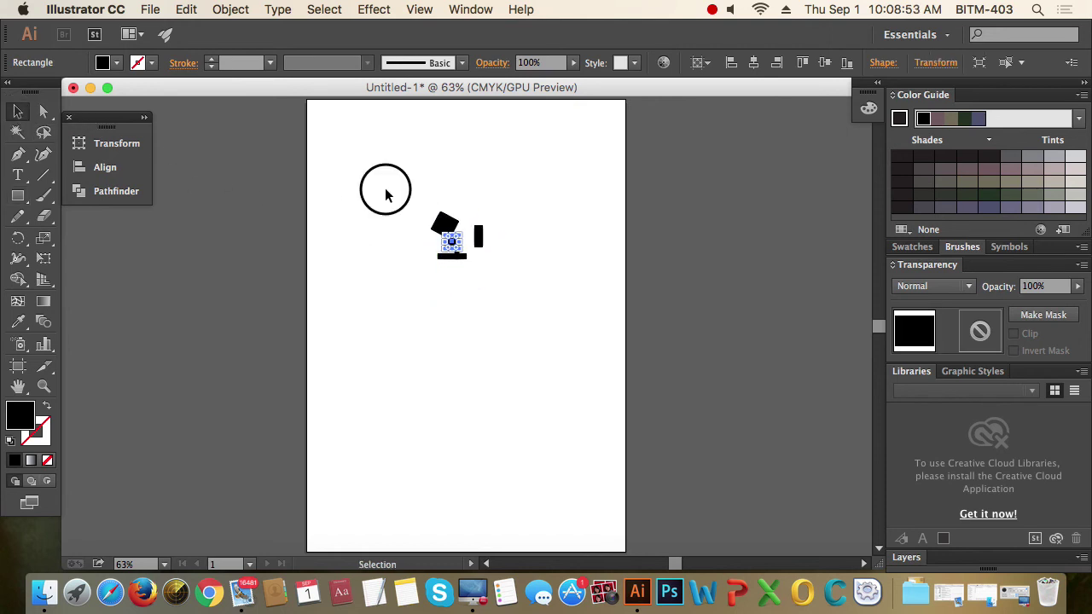
click(385, 195)
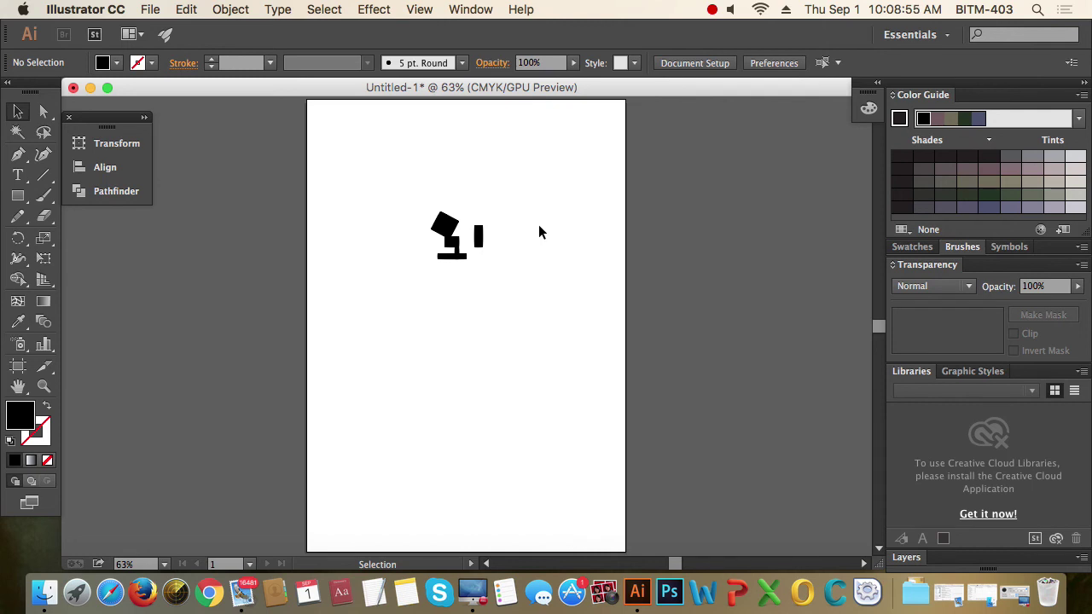
Show all hidden objects, then deselect and reselect the restored black rectangle
click(232, 9)
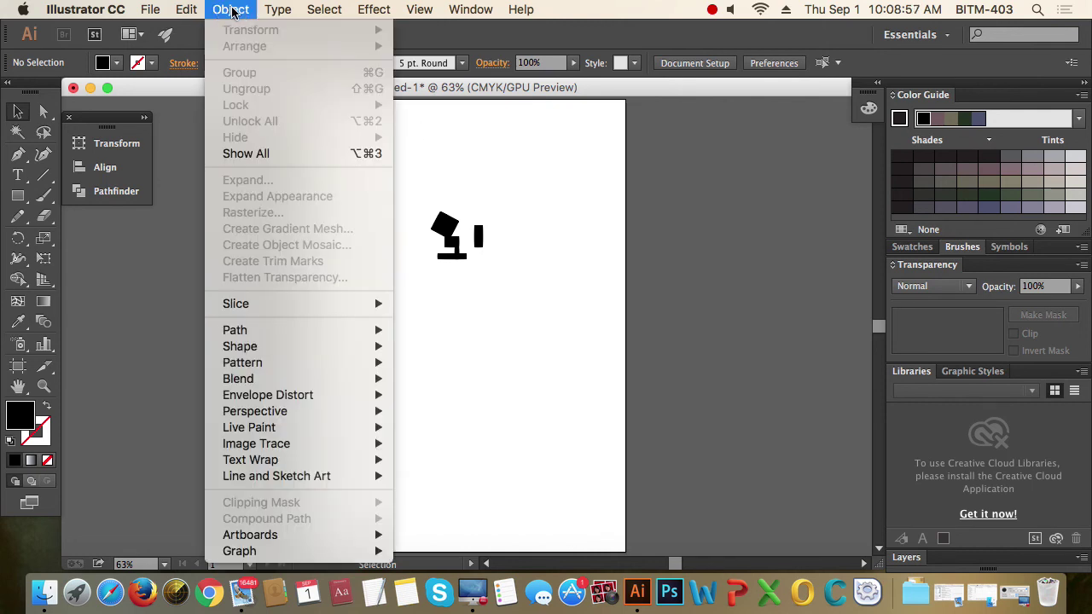
click(293, 154)
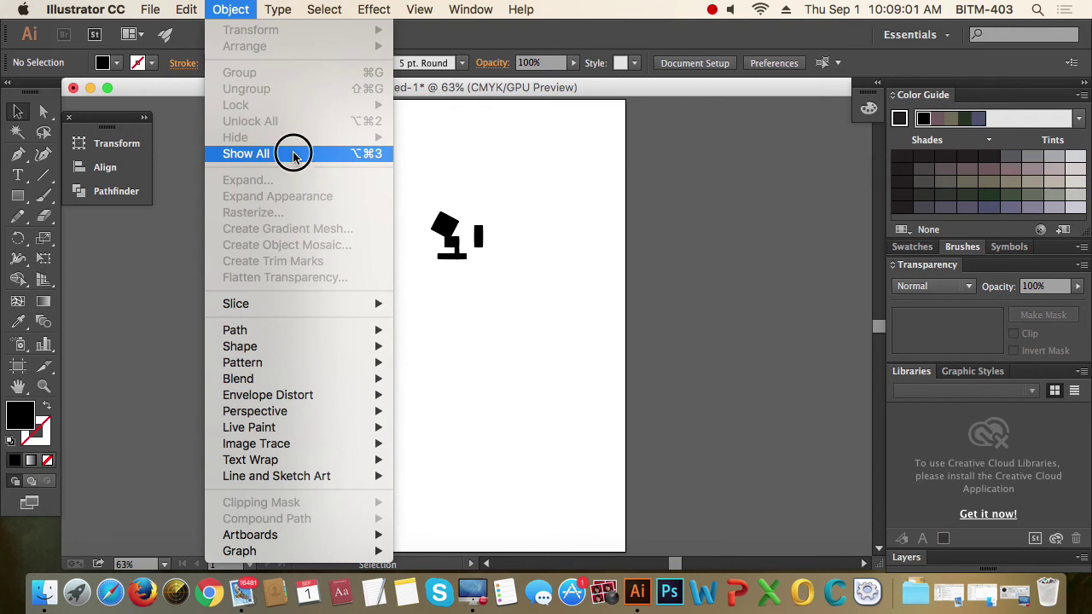
click(567, 173)
click(516, 246)
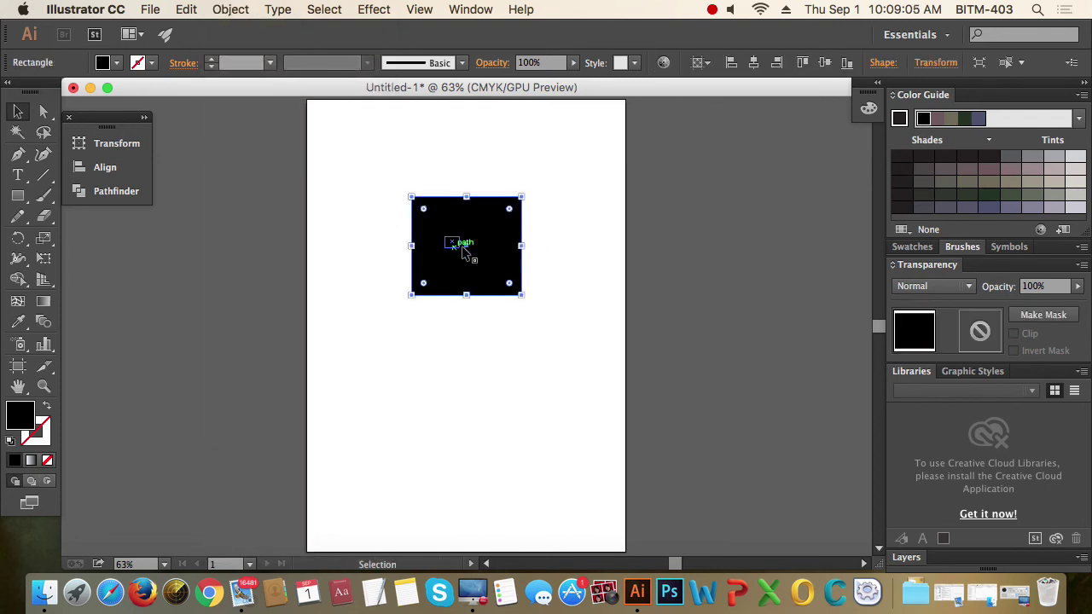
click(553, 235)
click(517, 254)
click(713, 10)
click(729, 29)
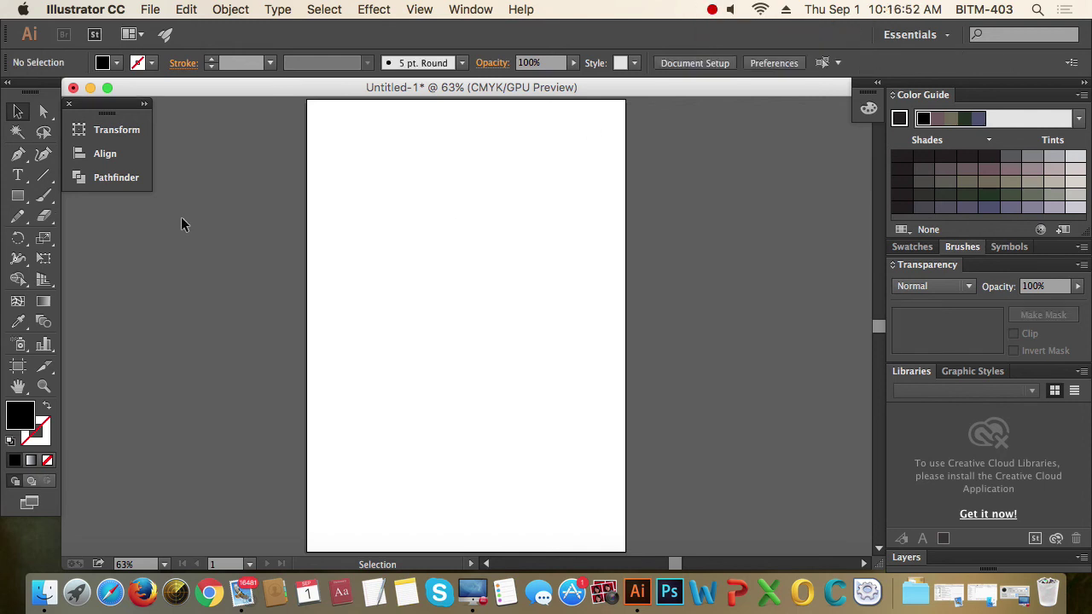
Draw a large, nearly square black rectangle in the upper half of the blank artboard
click(17, 196)
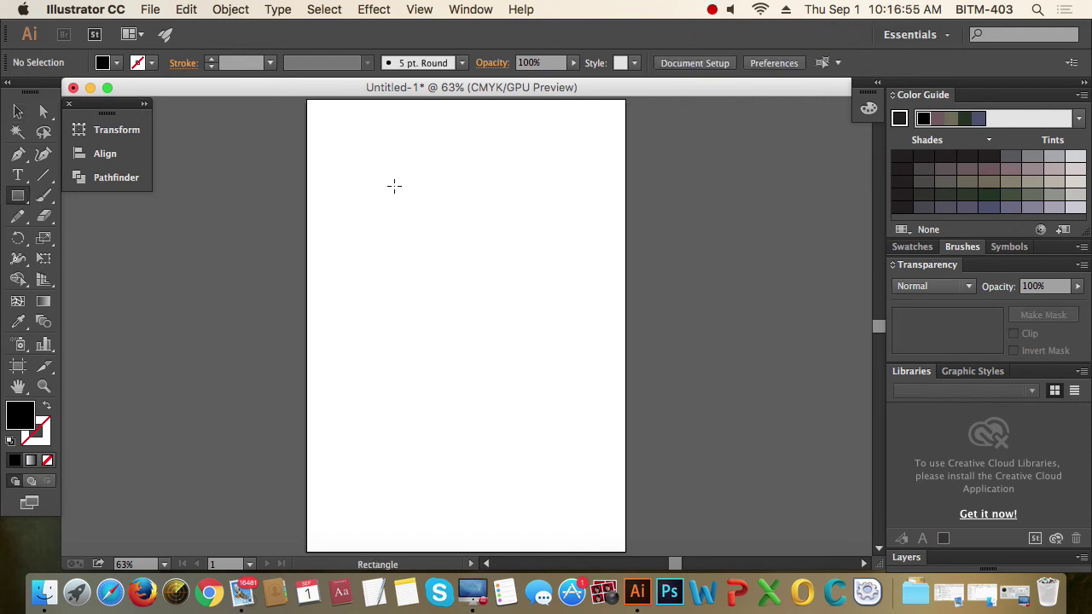
drag(382, 176, 568, 348)
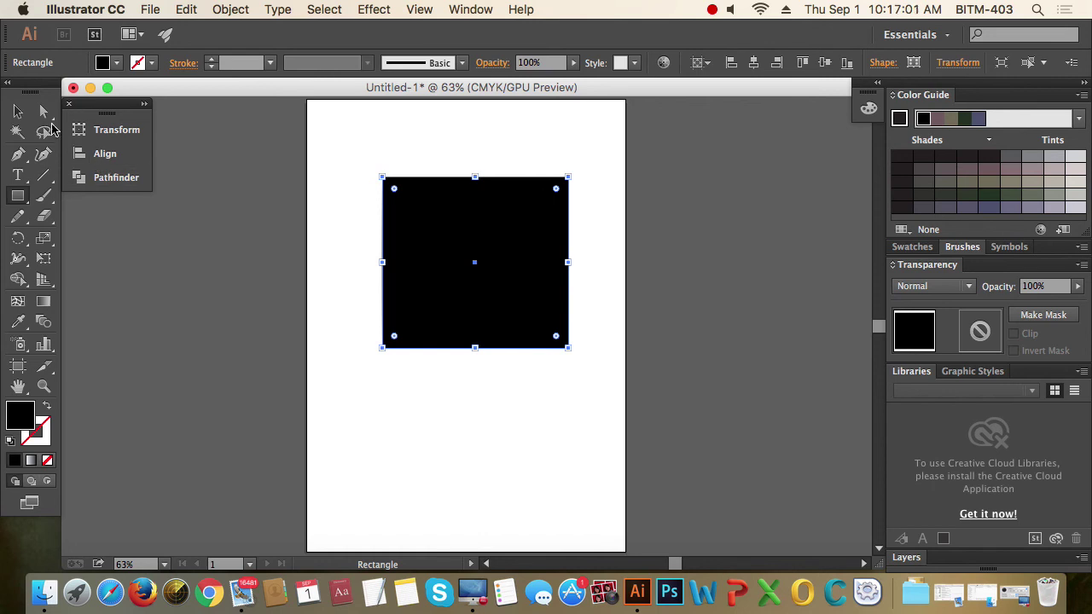
Scale the black rectangle down to less than half its size and scatter four copies of it around the artboard
click(18, 112)
drag(568, 347, 359, 298)
drag(372, 293, 550, 200)
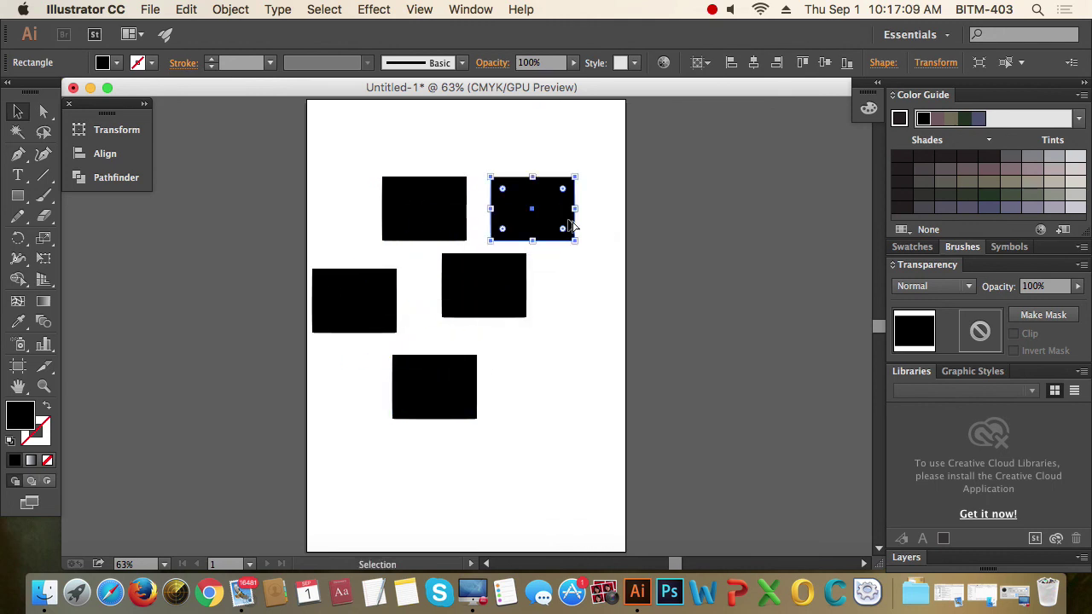
Select all five rectangles together, clear the selection, select each rectangle individually, and deselect
click(590, 310)
drag(351, 160, 595, 428)
click(622, 407)
click(527, 214)
click(426, 214)
click(374, 296)
click(487, 288)
click(458, 383)
click(544, 377)
click(431, 209)
click(399, 162)
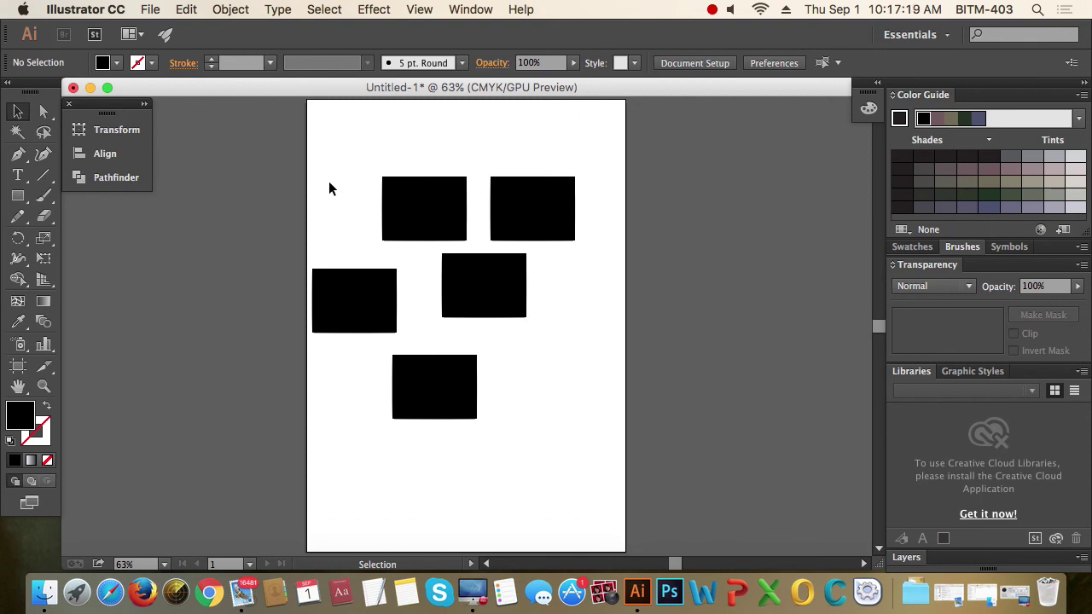
Select the three lower rectangles together, then select all five rectangles at once and clear the selection
drag(336, 222, 392, 286)
drag(594, 362, 517, 220)
drag(532, 375, 366, 275)
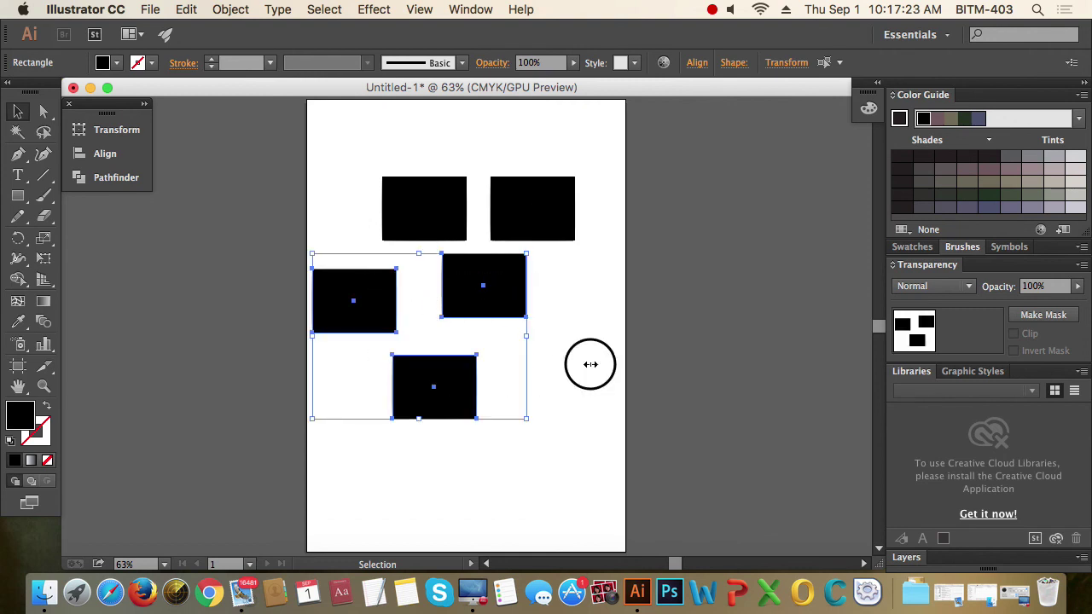
click(587, 363)
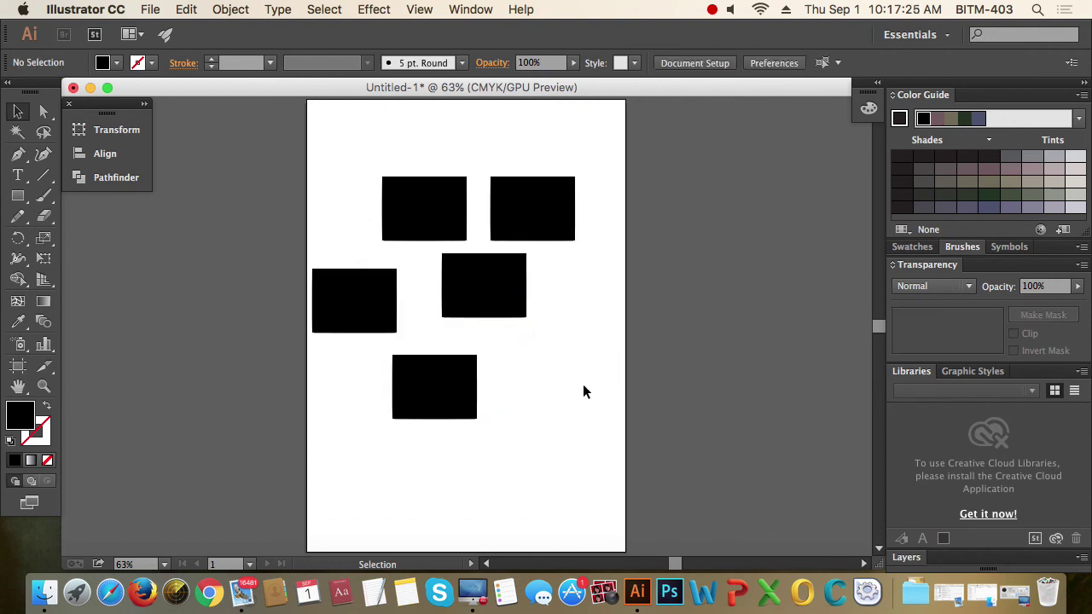
click(512, 302)
click(344, 244)
drag(348, 187, 535, 402)
click(541, 351)
Move the upper-right rectangle off the right side of the artboard, then undo the move
drag(546, 216, 712, 171)
click(719, 364)
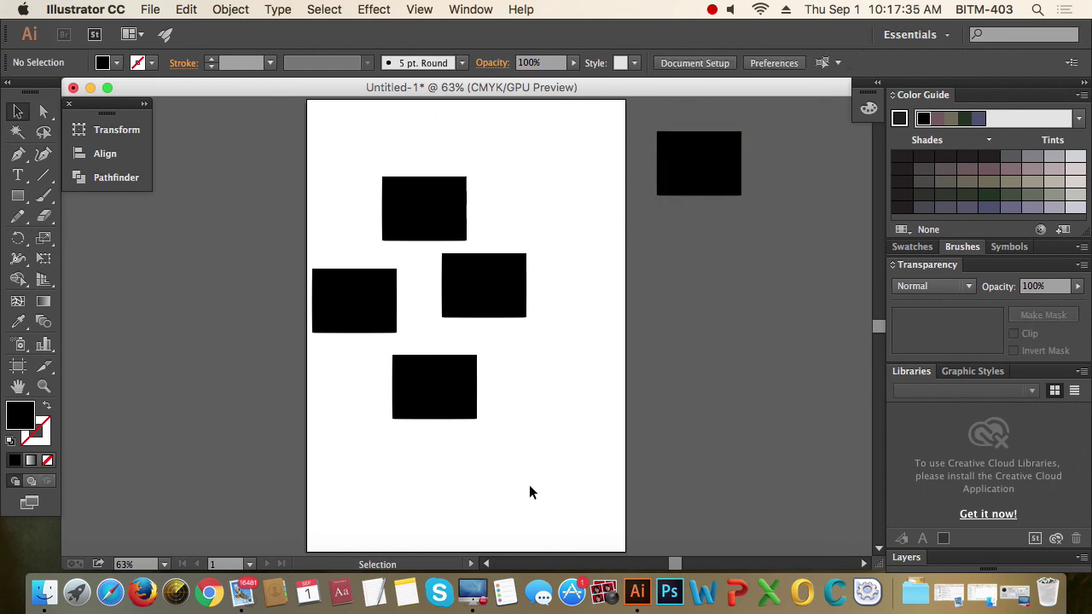
key(super+z)
click(579, 428)
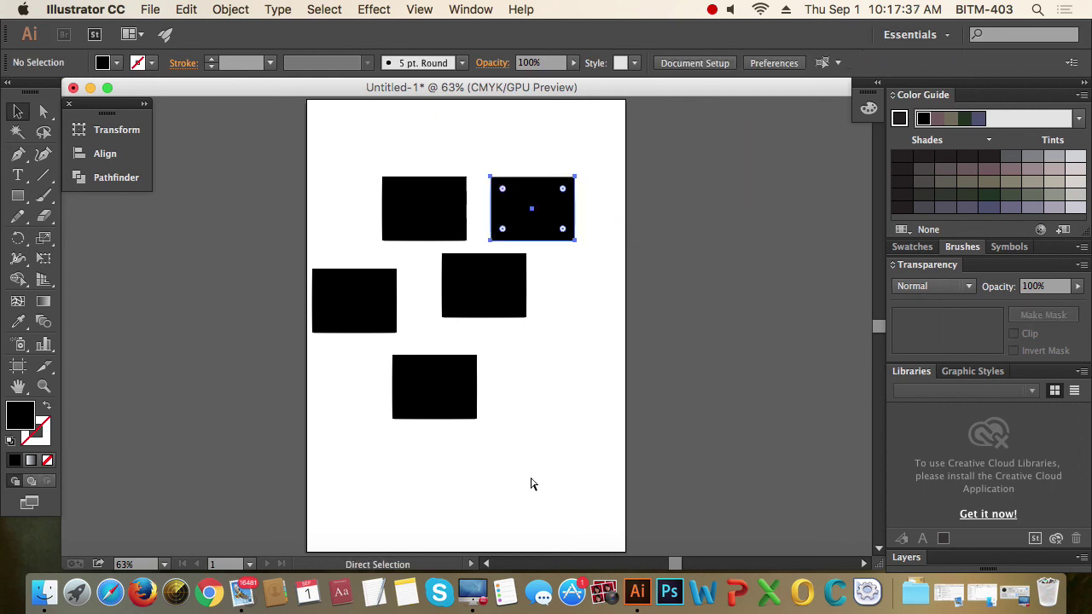
Select the scattered rectangles one by one, then select all five together and deselect them
click(366, 314)
click(420, 378)
click(536, 215)
click(431, 218)
click(352, 309)
click(452, 376)
click(550, 386)
drag(560, 418, 366, 180)
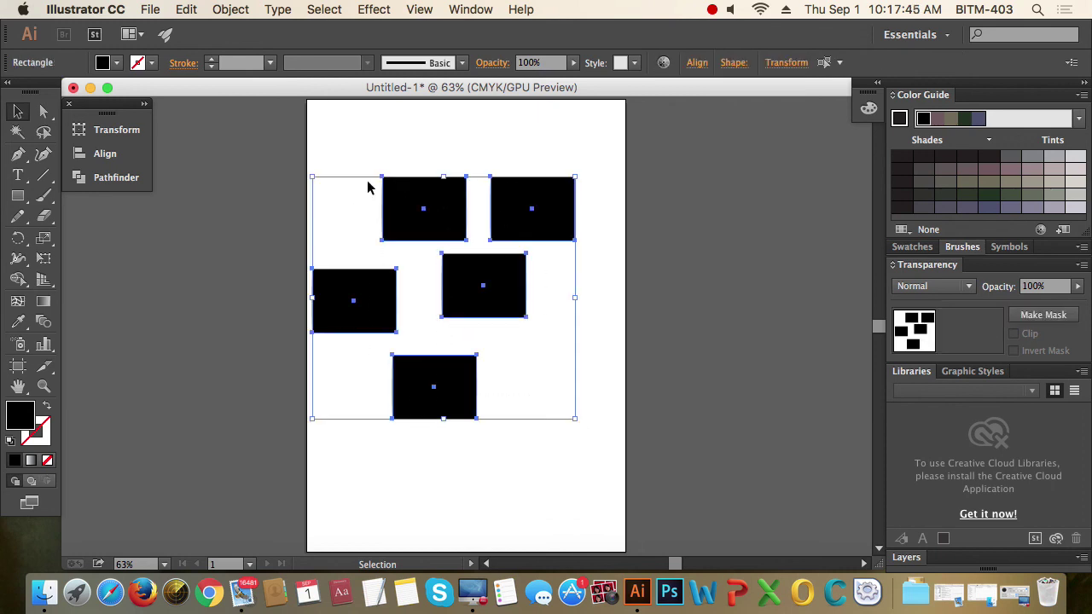
click(505, 151)
Move the upper-left rectangle past the artboard's left edge, then undo the move and deselect
drag(413, 205, 262, 188)
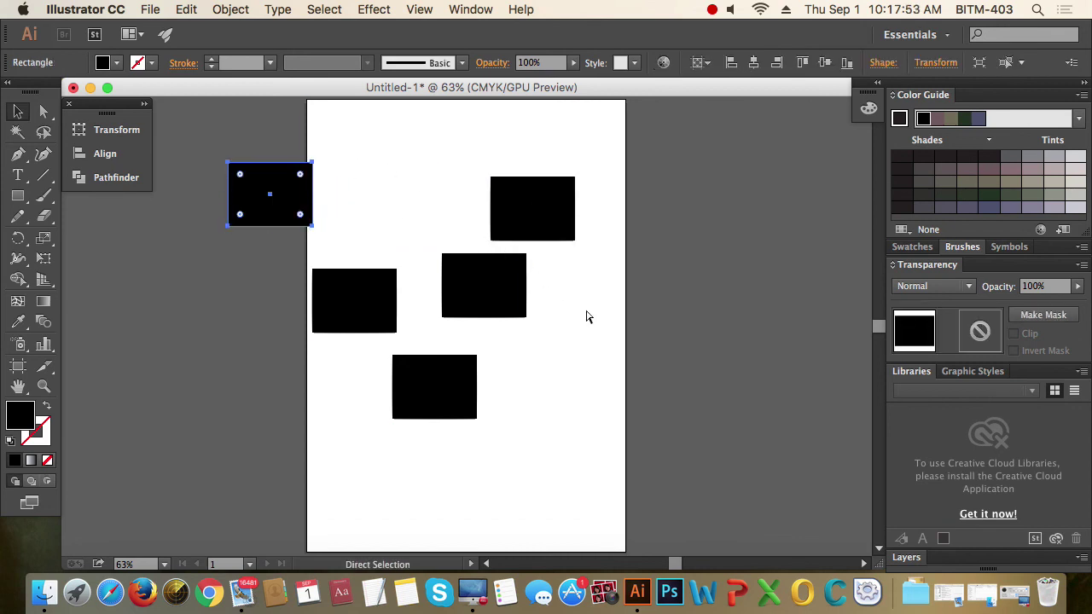
key(super+z)
click(594, 351)
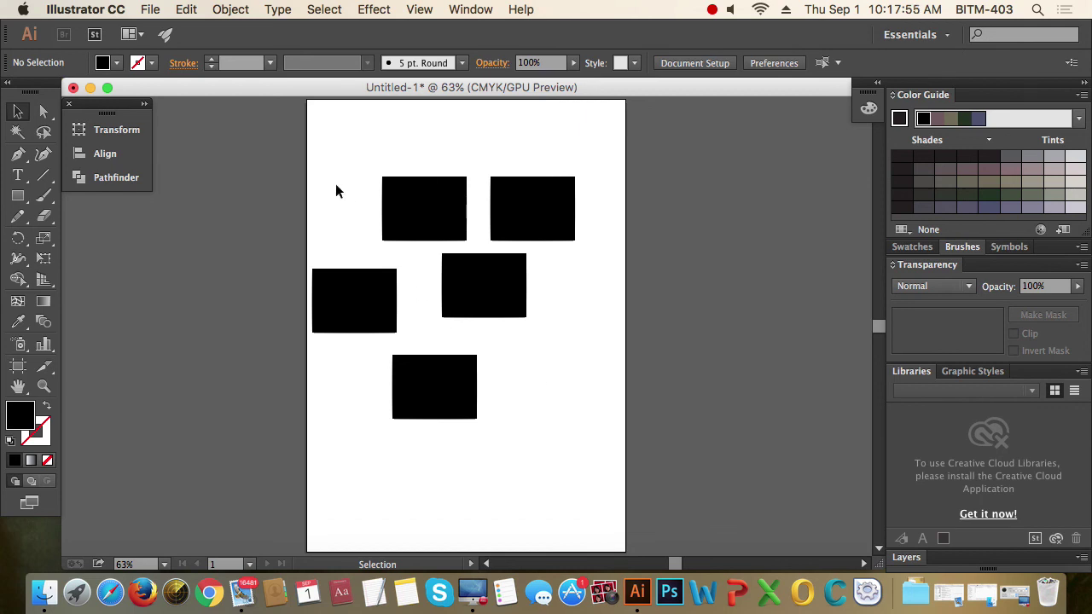
Group all five black rectangles into a single object and deselect it
drag(331, 172, 580, 411)
click(239, 9)
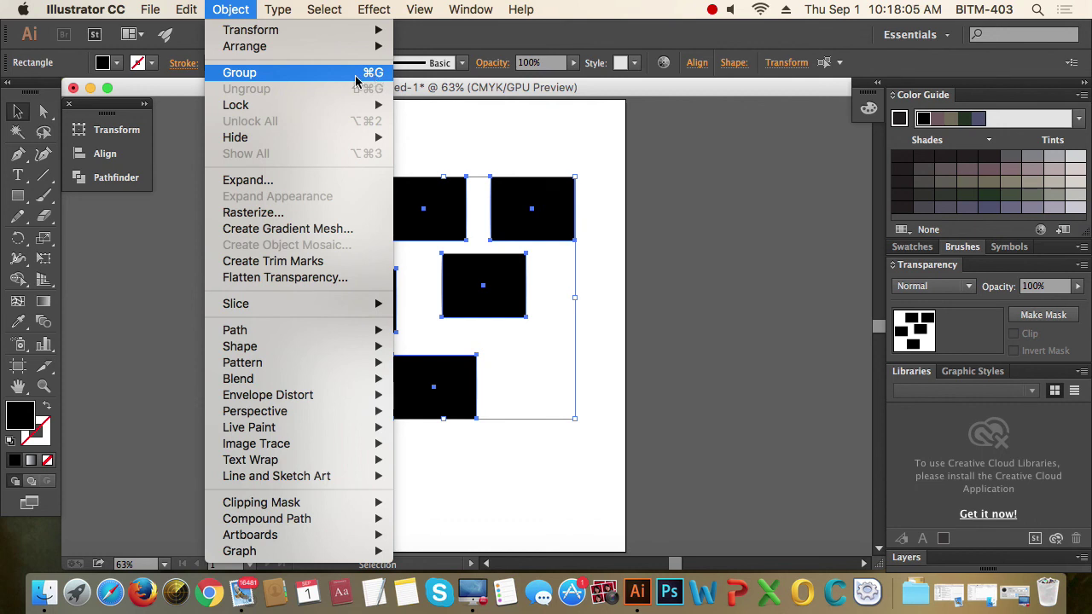
click(295, 75)
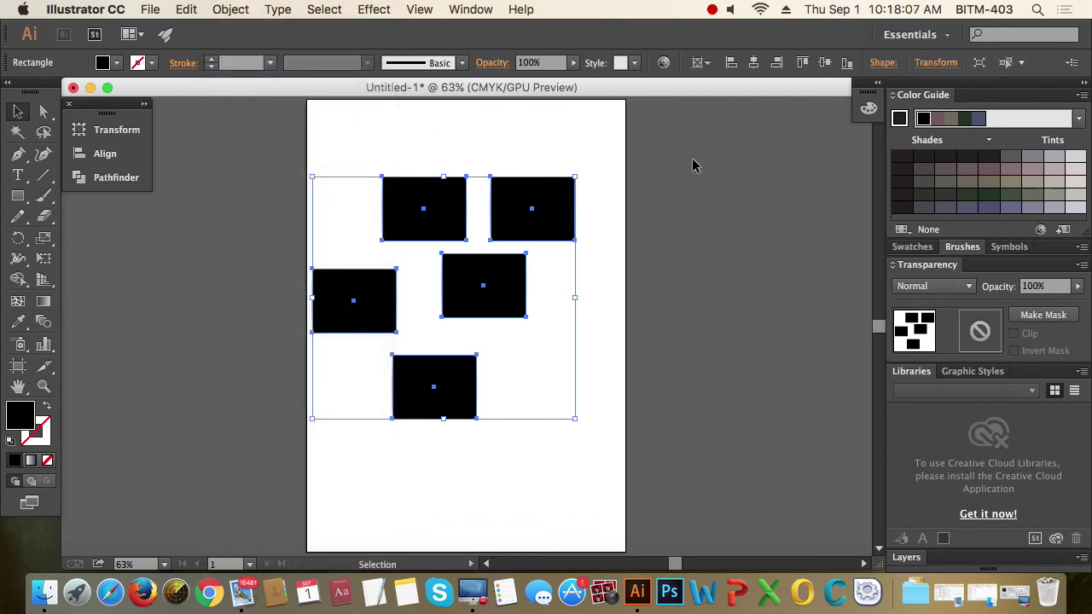
click(693, 165)
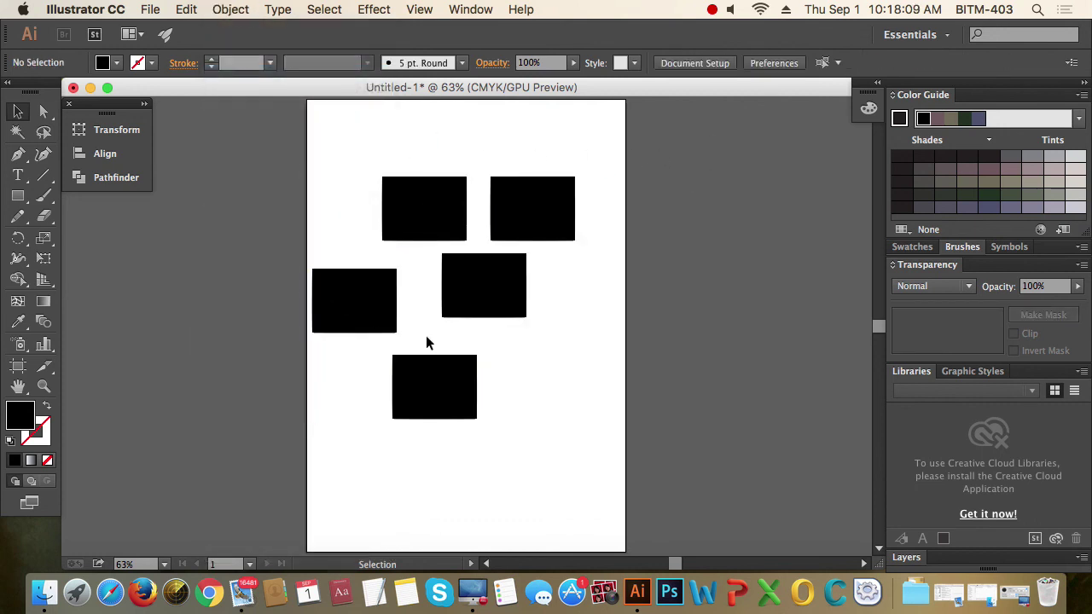
Move the grouped rectangles past the artboard's right edge, then back onto the artboard slightly right of their original place, and deselect
click(546, 202)
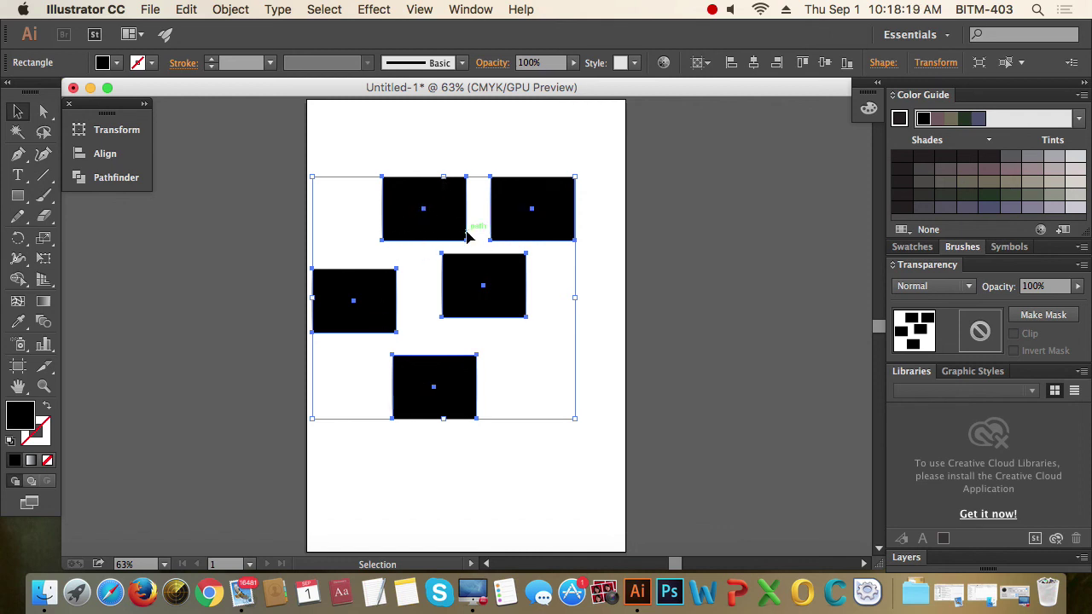
drag(522, 195, 767, 188)
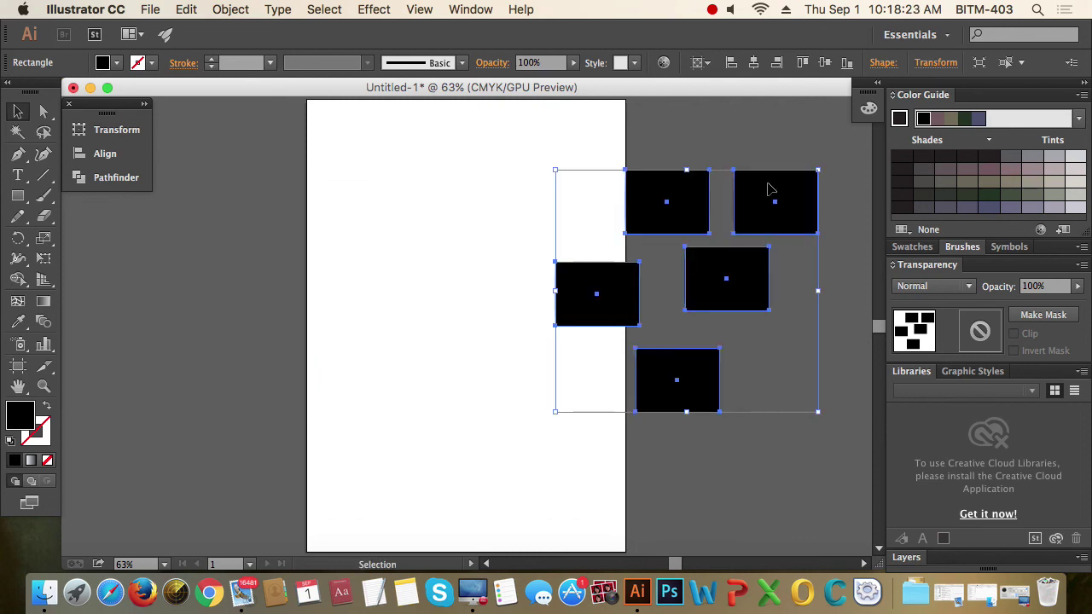
drag(770, 189, 549, 197)
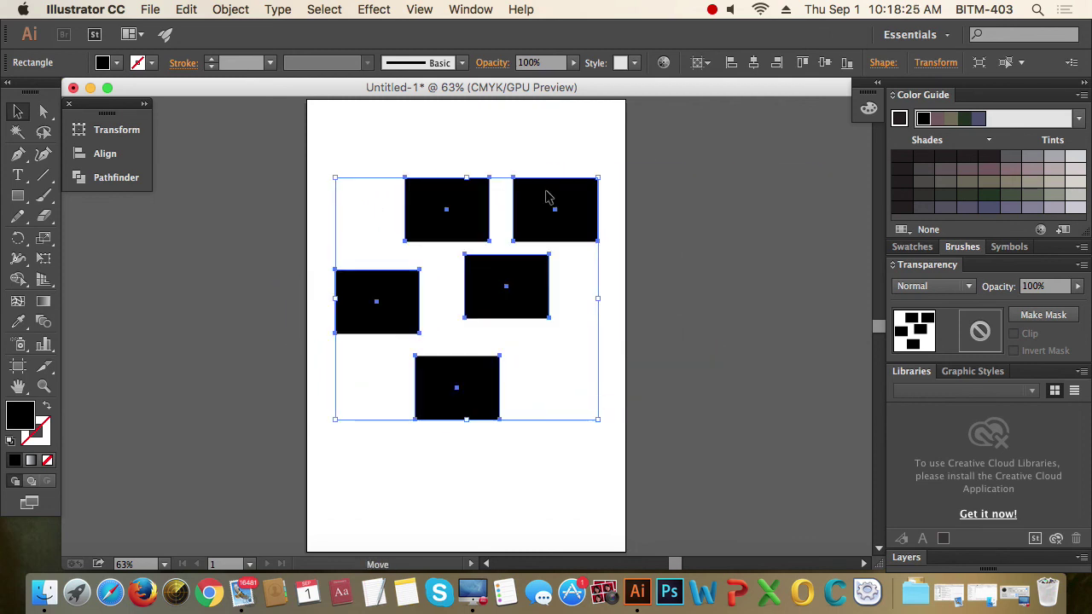
click(535, 149)
Select the whole group of rectangles and ungroup it
key(super+a)
click(239, 10)
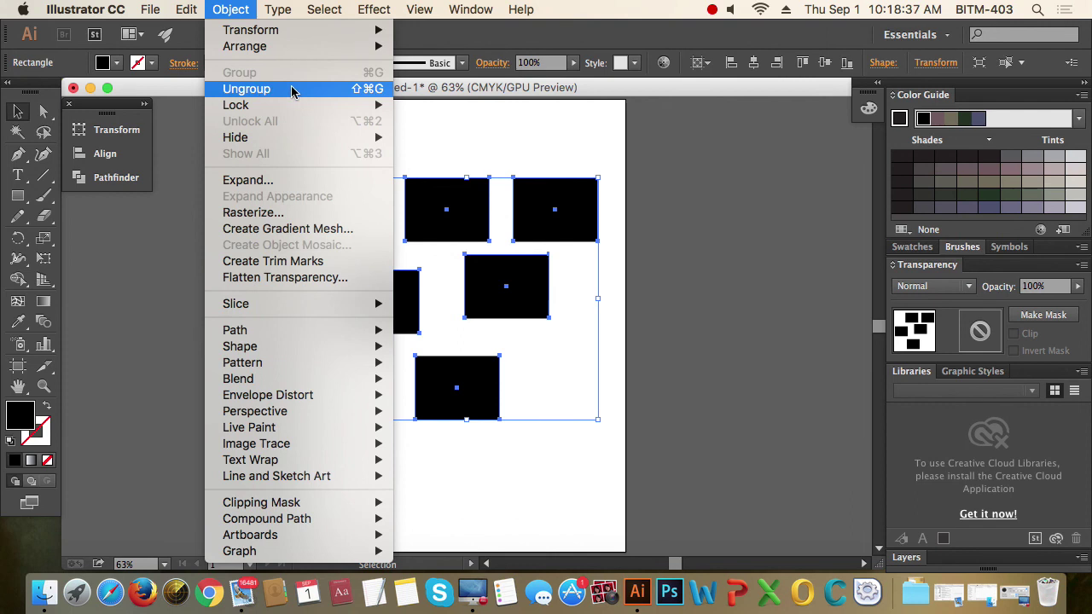
click(345, 89)
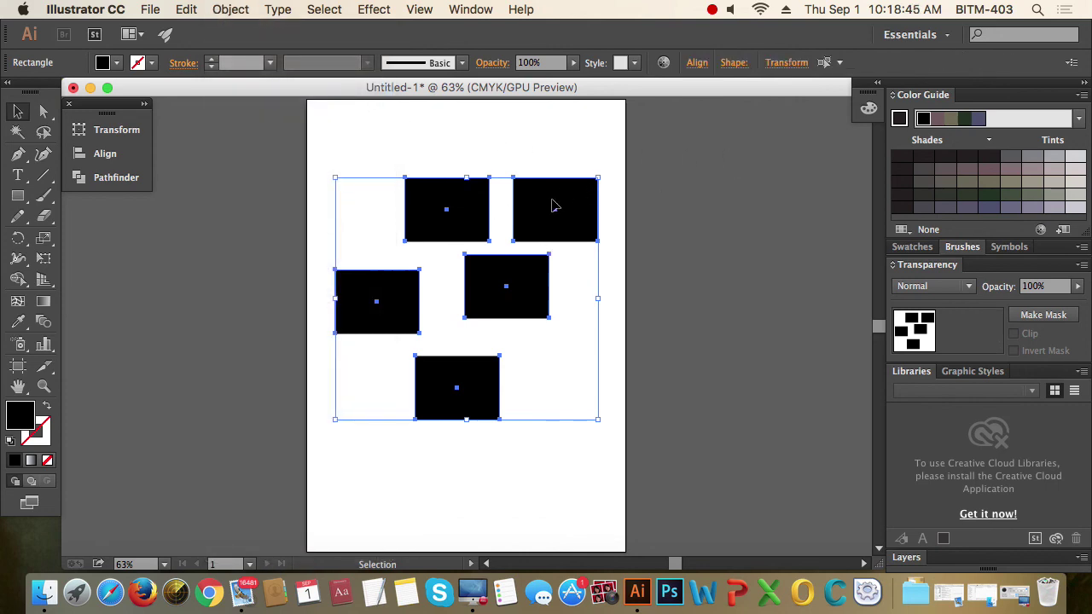
Move the upper-right rectangle off the artboard and spread the other four rectangles farther apart individually, then deselect
drag(554, 196, 699, 215)
click(749, 196)
drag(480, 214, 447, 162)
drag(394, 306, 351, 285)
drag(489, 304, 527, 310)
drag(498, 404, 488, 435)
click(590, 413)
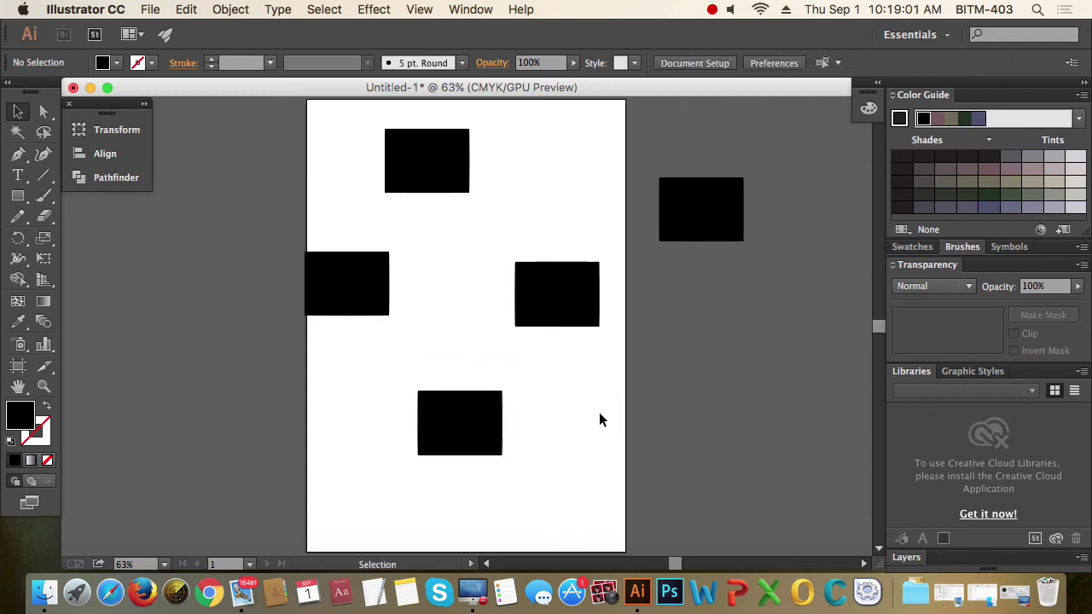